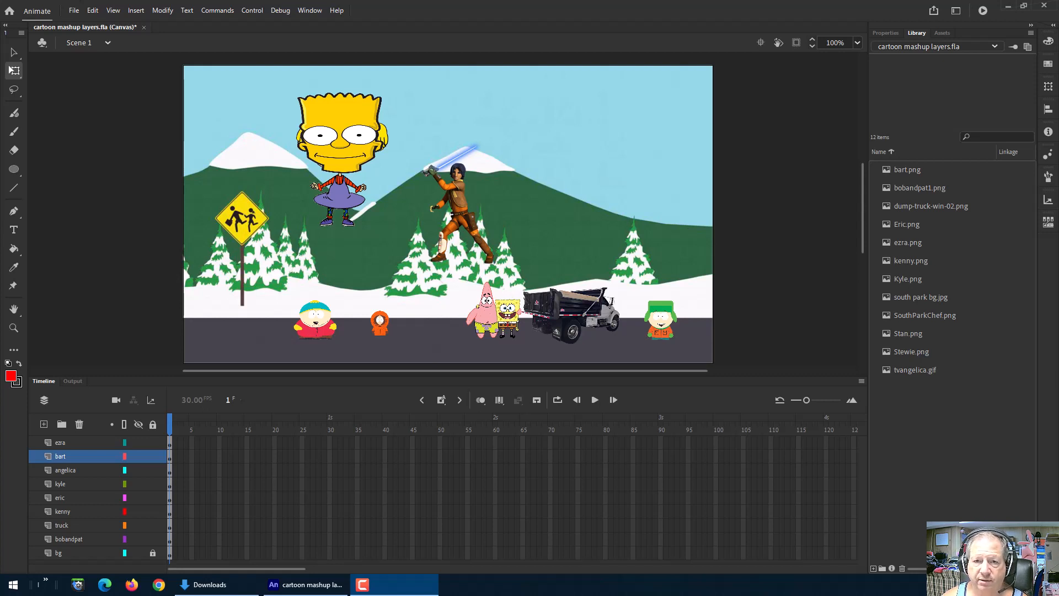
Create a new HD 1280 x 720 HTML5 Canvas document at 30 frames per second
{"action": "left_click", "coordinate": [73, 10]}
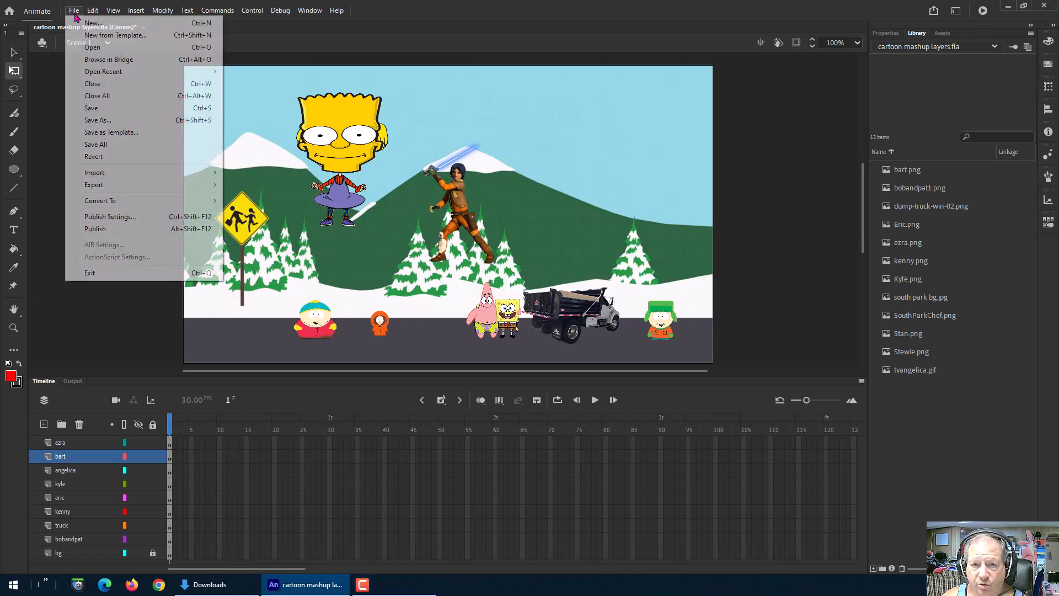
{"action": "left_click", "coordinate": [88, 23]}
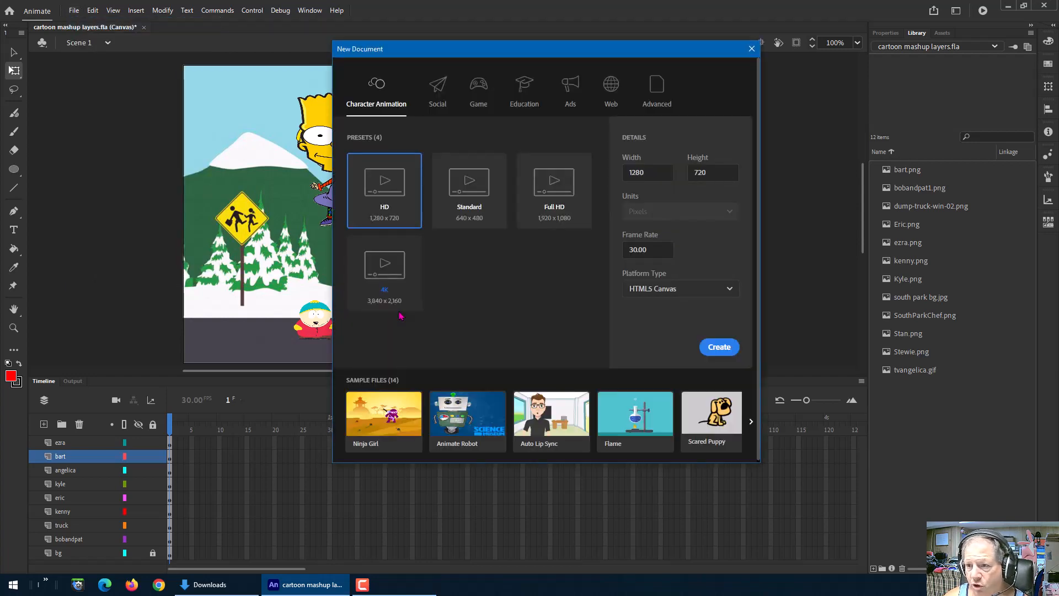
{"action": "left_click", "coordinate": [718, 347]}
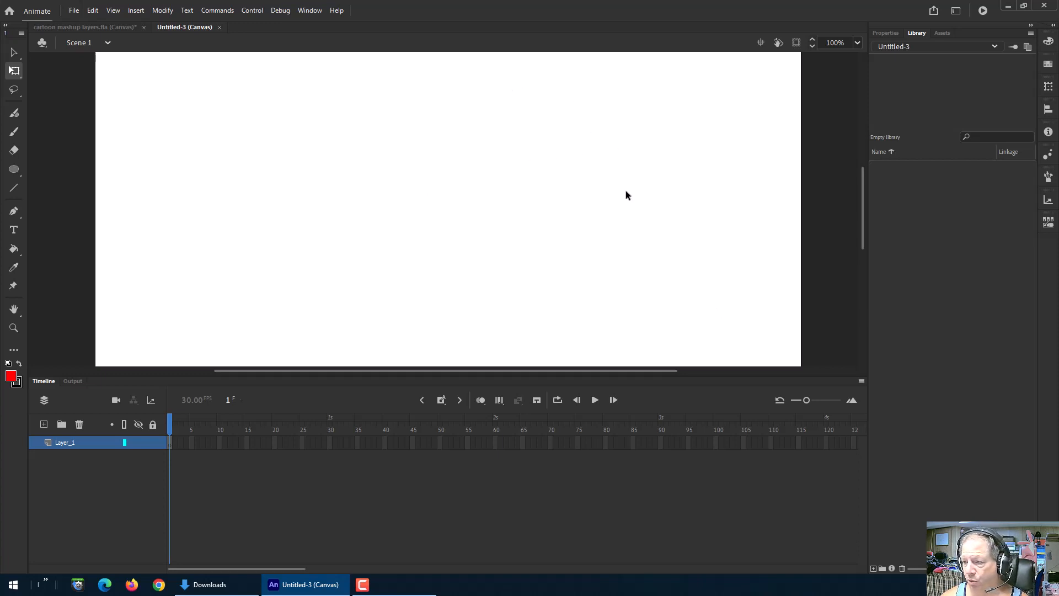
Draw a red circle with a black outline, about 135 px wide, in the upper-left area of the stage with the Oval tool
{"action": "left_click", "coordinate": [15, 92]}
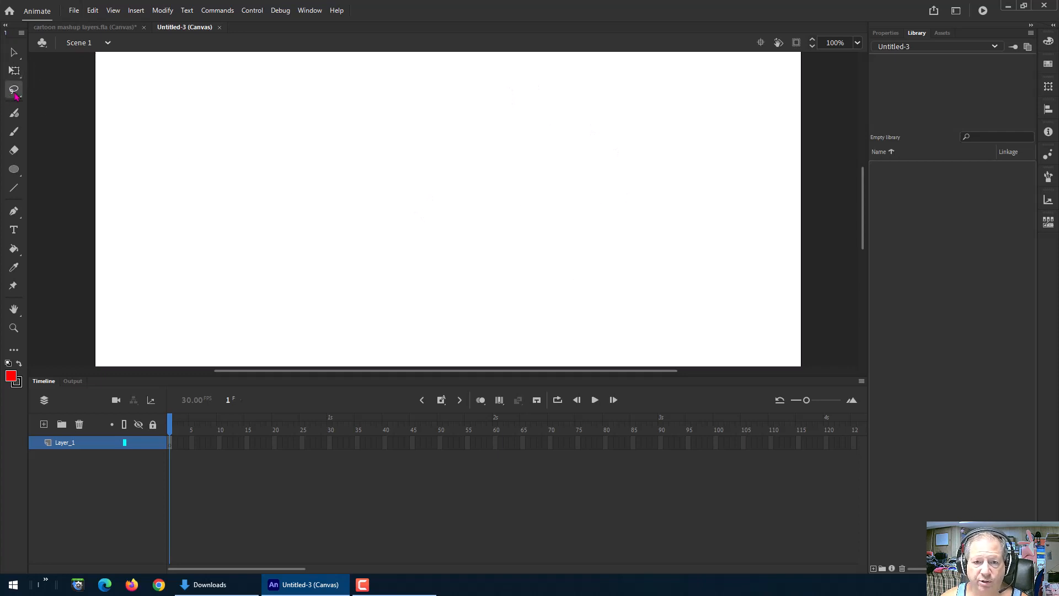
{"action": "left_click", "coordinate": [17, 172]}
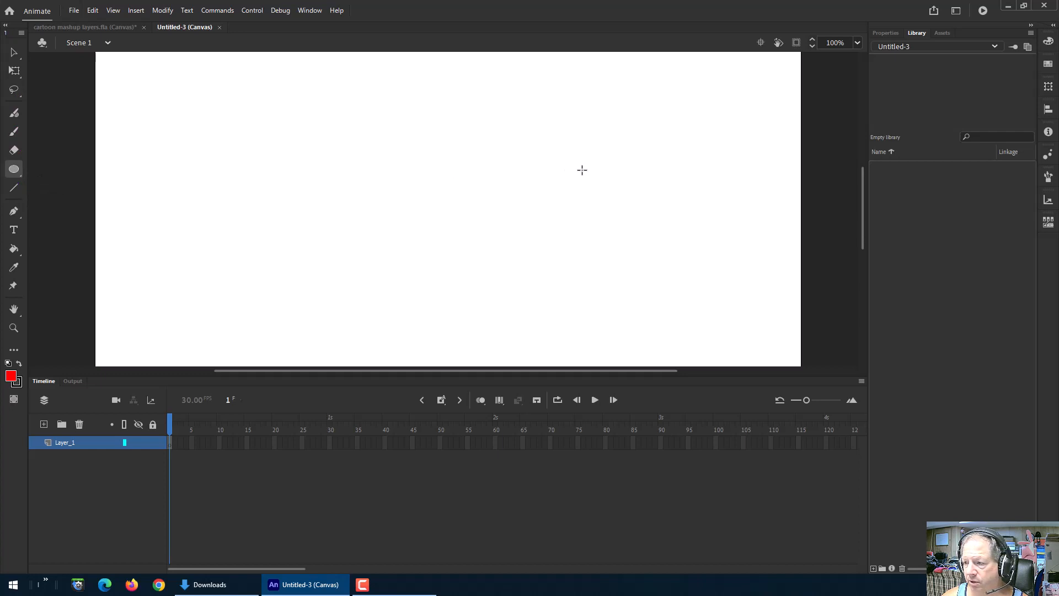
{"action": "left_click", "coordinate": [885, 33]}
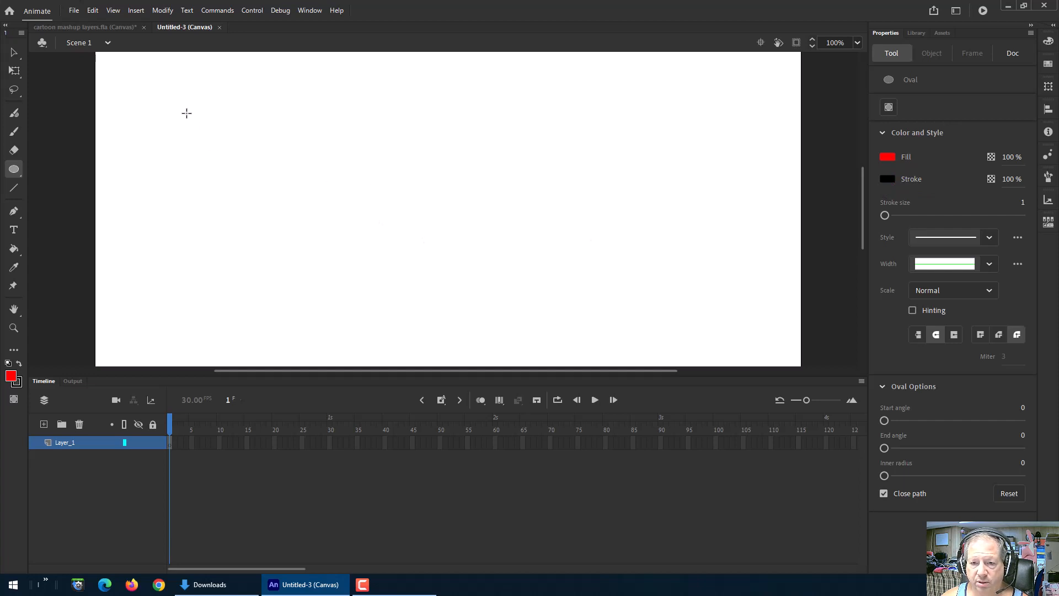
{"action": "mouse_move", "coordinate": [168, 105]}
{"action": "left_mouse_down"}
{"action": "mouse_move", "coordinate": [180, 137]}
{"action": "mouse_move", "coordinate": [245, 181]}
{"action": "left_mouse_up"}
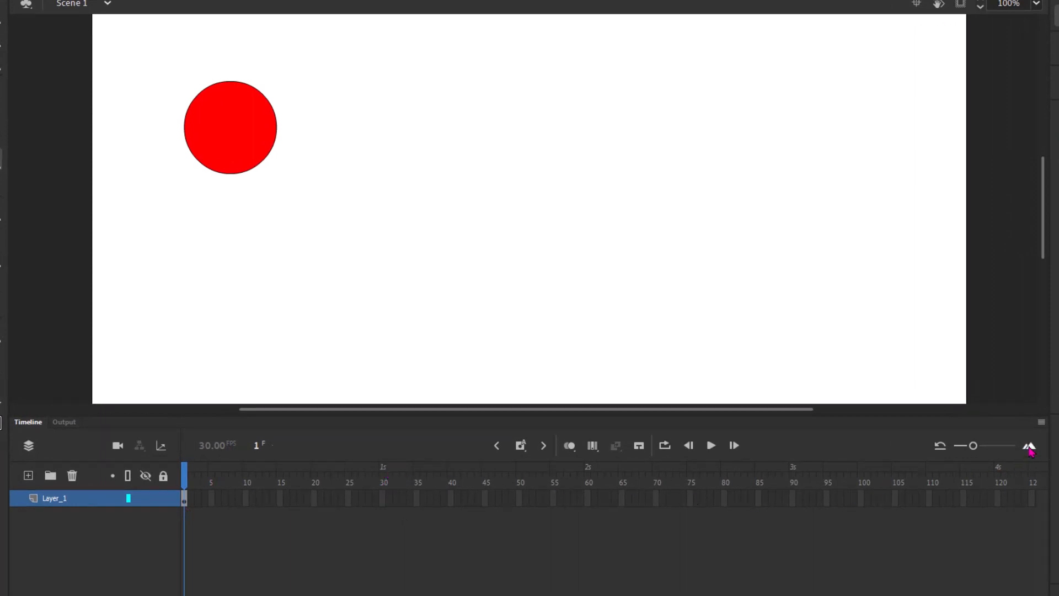
Extend the circle's layer to frame 90 with a regular frame and scrub the playhead across the span
{"action": "left_click", "coordinate": [1029, 447]}
{"action": "left_click", "coordinate": [1029, 447]}
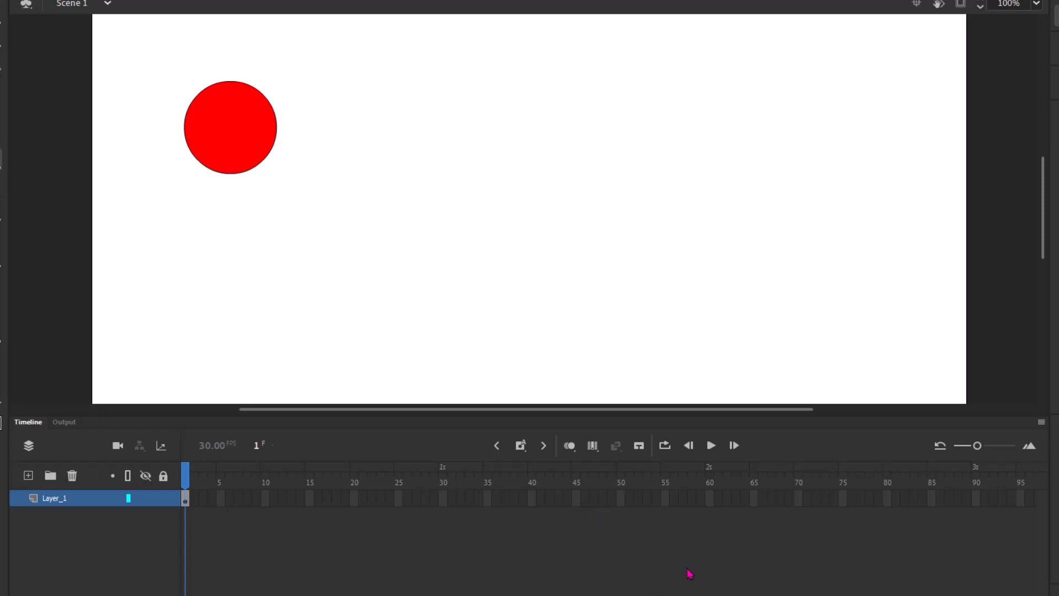
{"action": "left_click", "coordinate": [977, 503]}
{"action": "key", "text": "F5"}
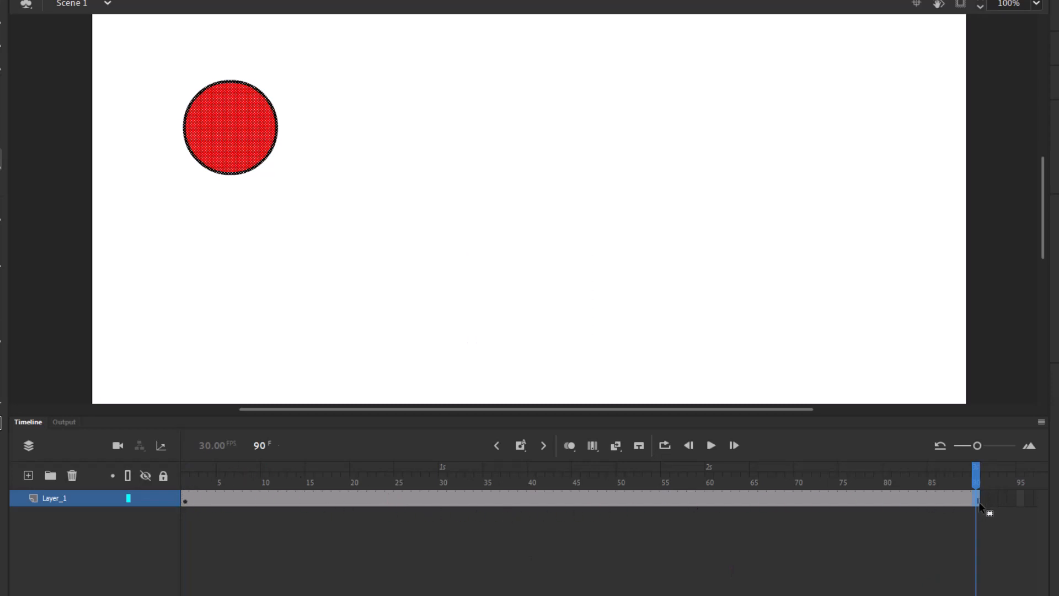
{"action": "left_click_drag", "start_coordinate": [976, 481], "coordinate": [484, 484]}
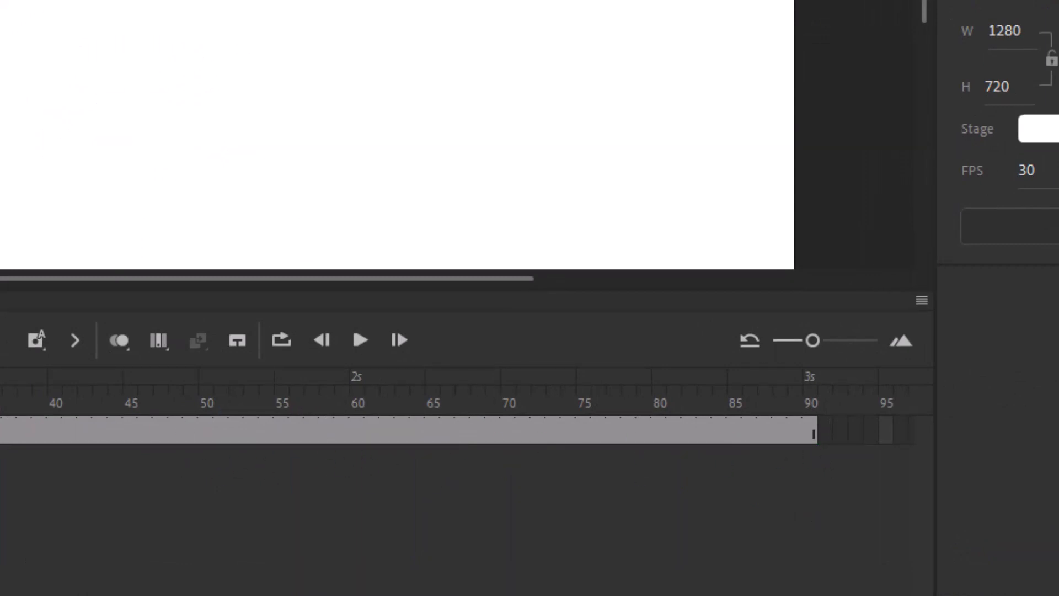
{"action": "left_click_drag", "start_coordinate": [413, 424], "coordinate": [168, 428]}
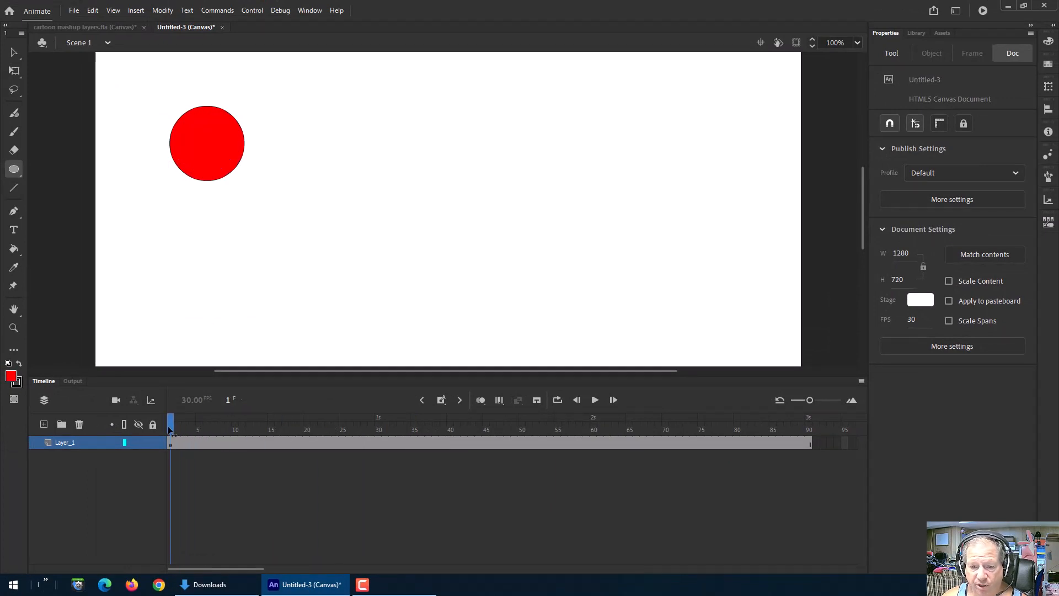
{"action": "left_click_drag", "start_coordinate": [167, 426], "coordinate": [813, 452]}
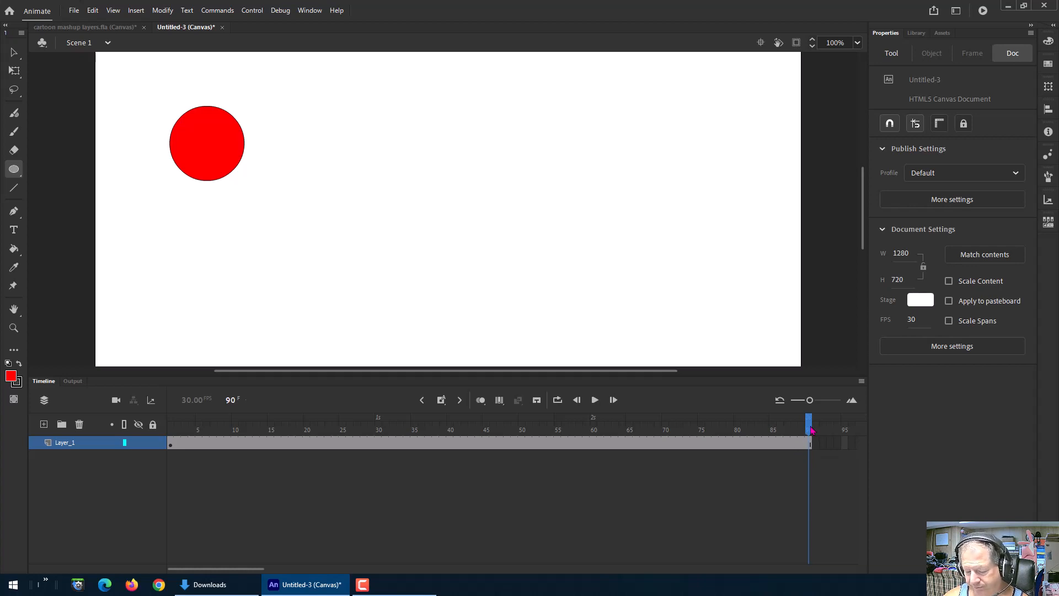
Undo the frame extension on the circle's layer and put the playhead on frame 1
{"action": "key", "text": "ctrl+z"}
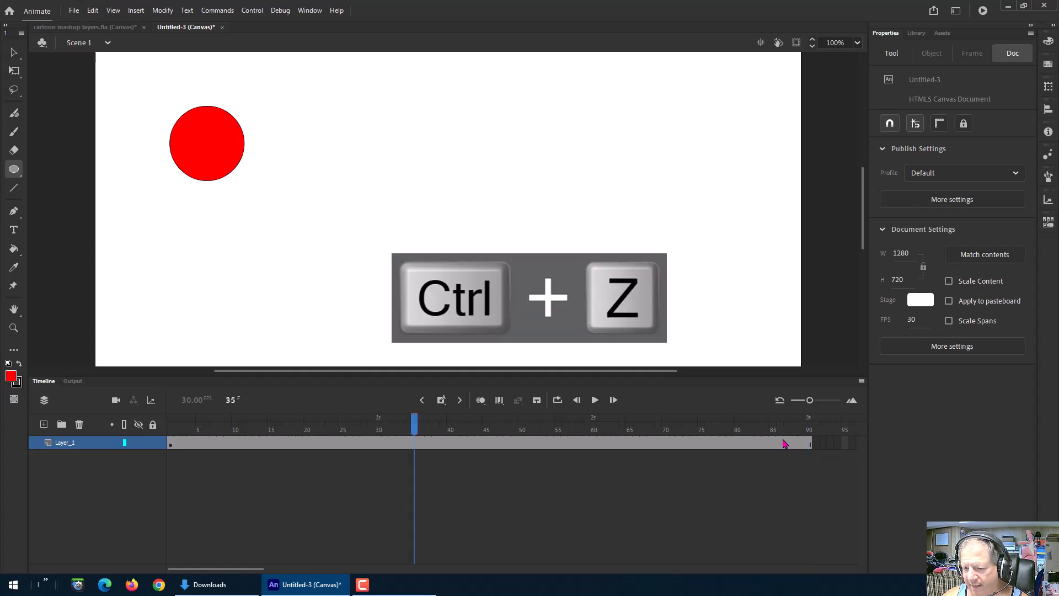
{"action": "key", "text": "ctrl+z"}
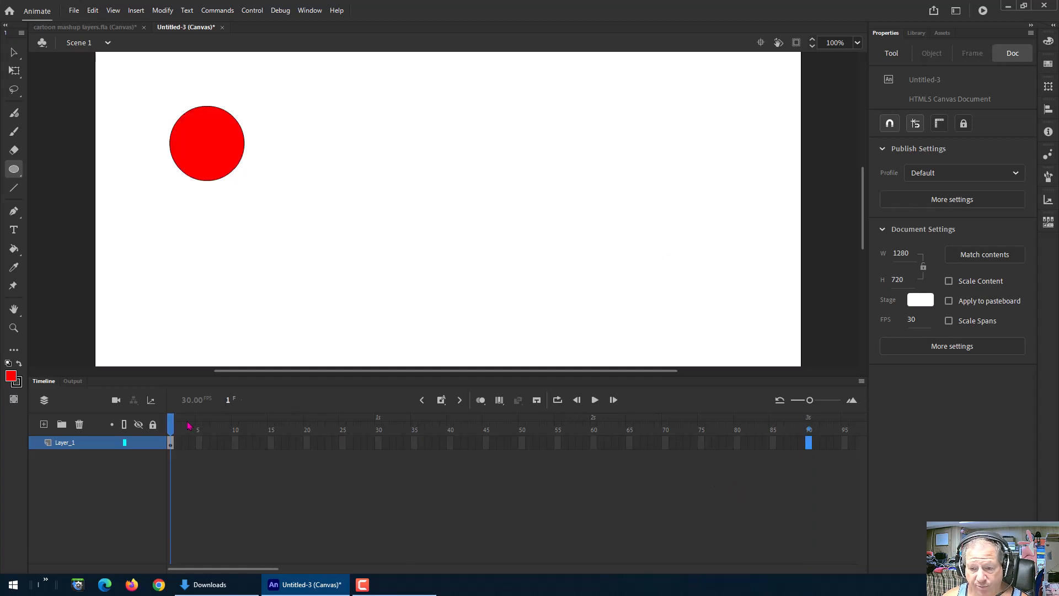
{"action": "left_click", "coordinate": [171, 424]}
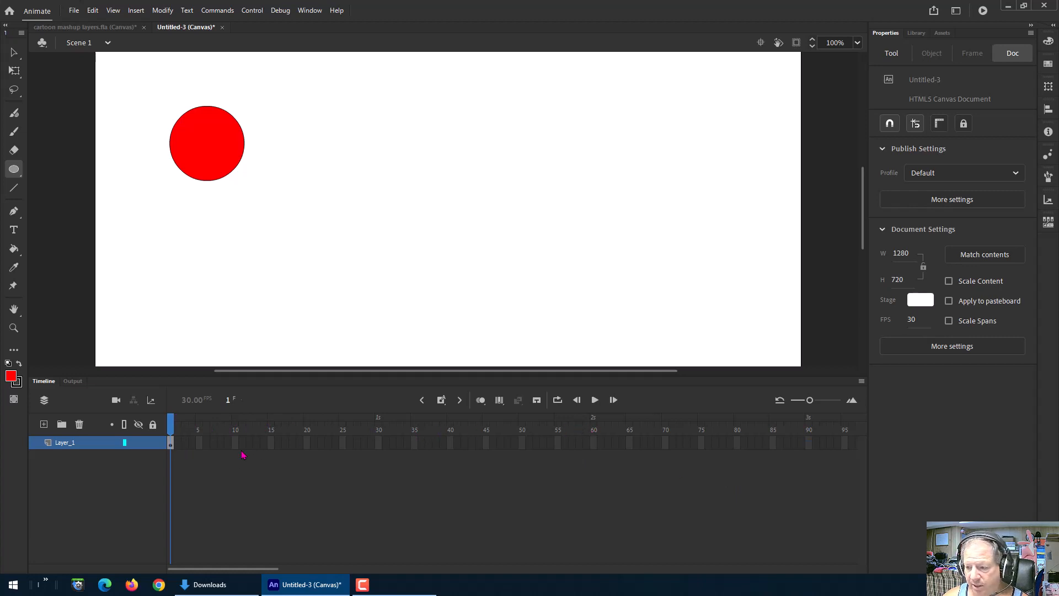
Insert a keyframe at frame 90 of the circle's layer and place the playhead on it
{"action": "left_click", "coordinate": [808, 443]}
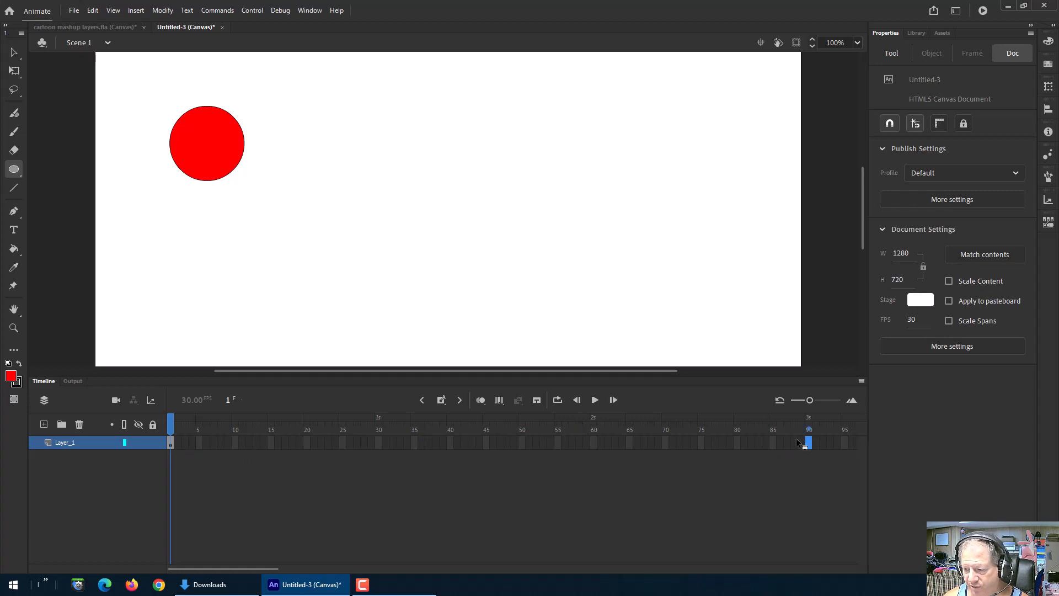
{"action": "key", "text": "F6"}
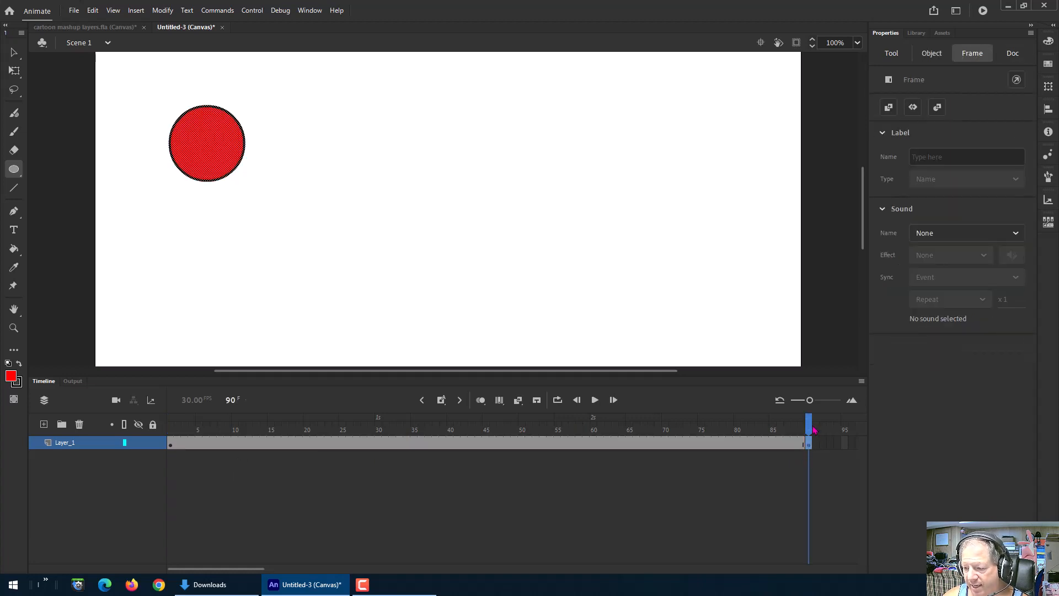
{"action": "mouse_move", "coordinate": [815, 430]}
{"action": "left_mouse_down"}
{"action": "mouse_move", "coordinate": [492, 430]}
{"action": "mouse_move", "coordinate": [808, 431]}
{"action": "left_mouse_up"}
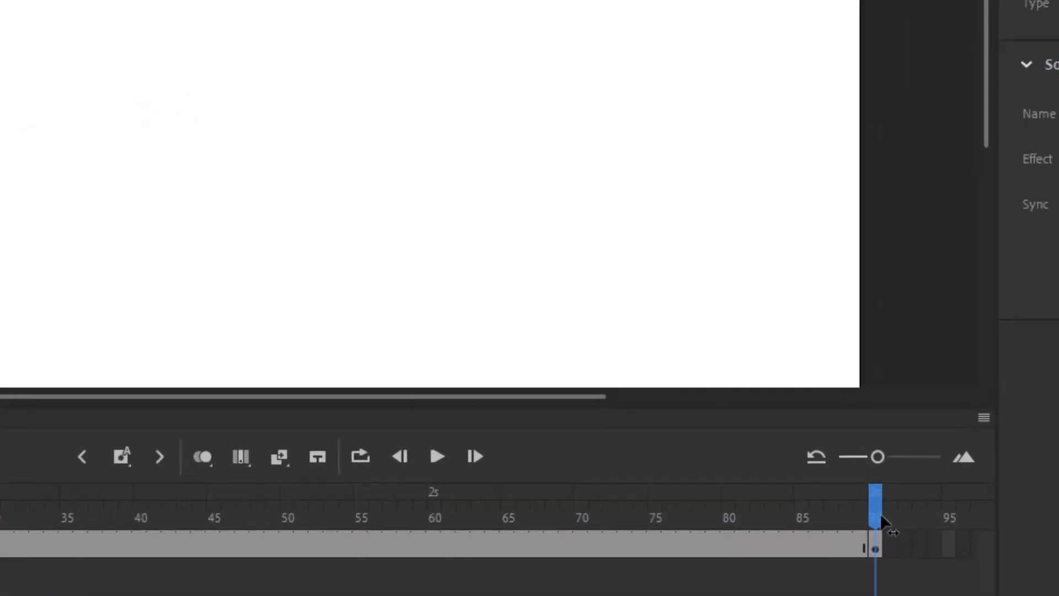
{"action": "left_click", "coordinate": [883, 525]}
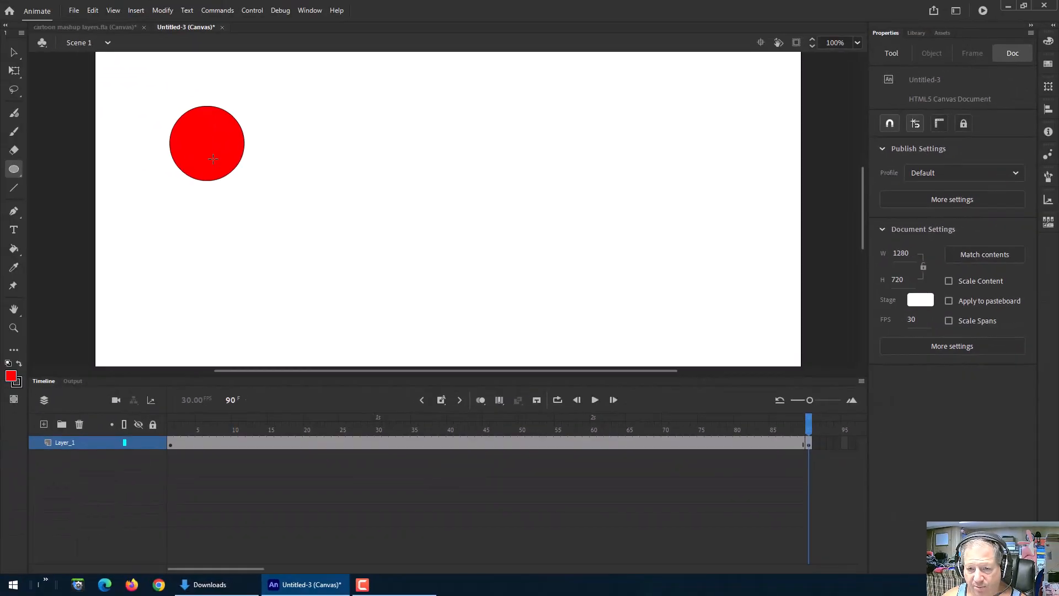
Try to shrink only the circle's fill at frame 90 to about 94 x 97 px with Free Transform, then undo it
{"action": "left_click", "coordinate": [15, 70]}
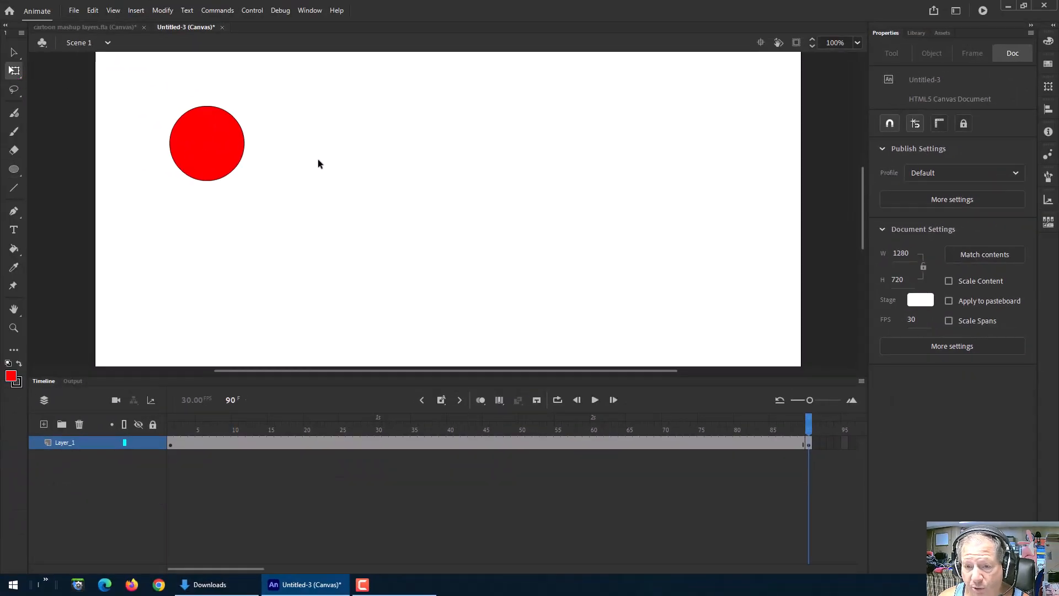
{"action": "left_click", "coordinate": [226, 152]}
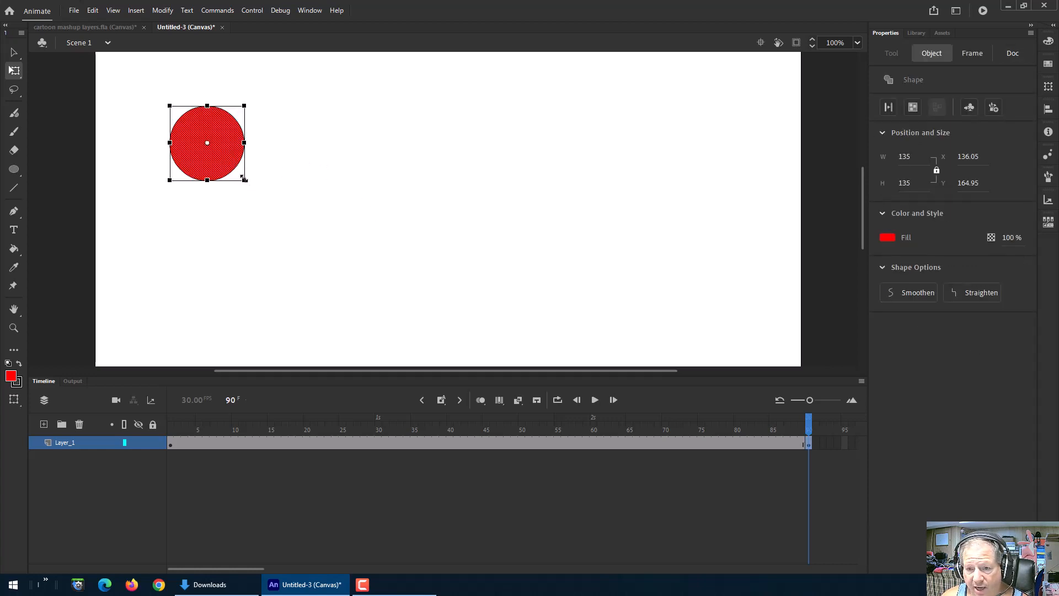
{"action": "left_click_drag", "start_coordinate": [244, 179], "coordinate": [235, 172]}
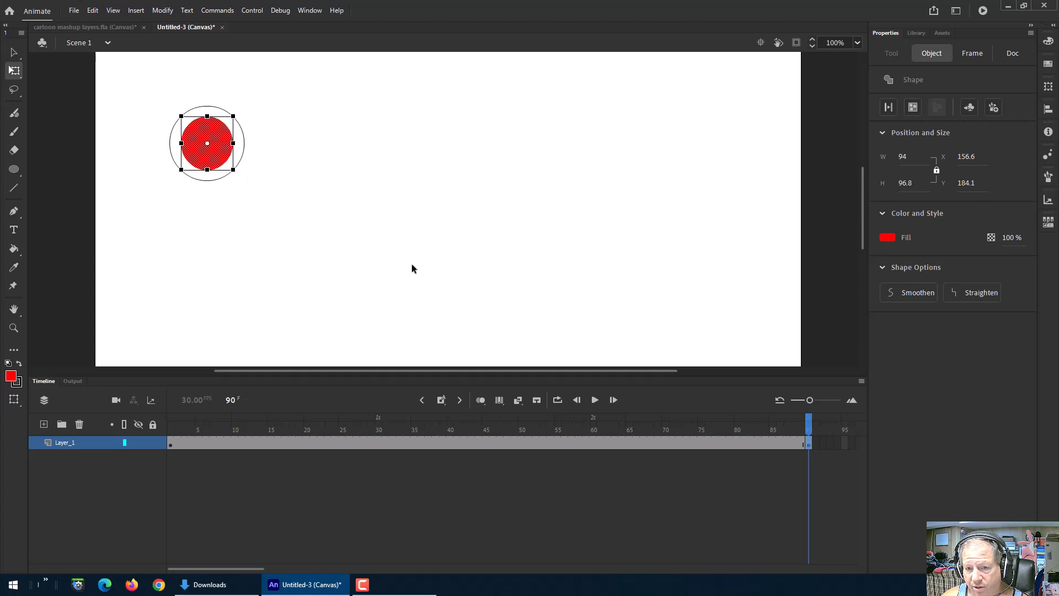
{"action": "key", "text": "ctrl+z"}
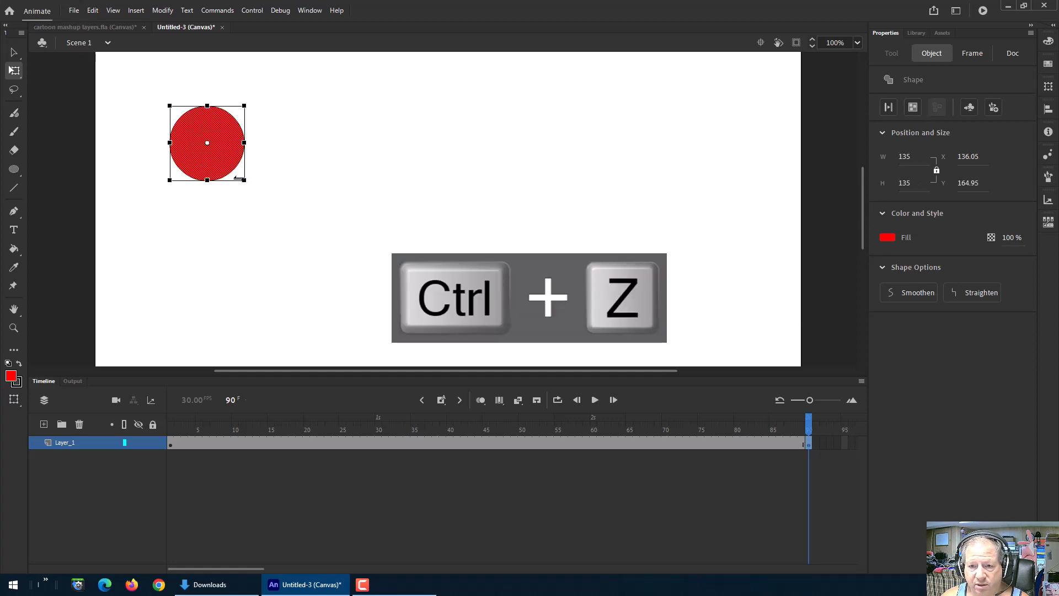
Select the circle's fill and outline together at frame 90 and shrink them to about 89 x 97 px
{"action": "double_click", "coordinate": [212, 164]}
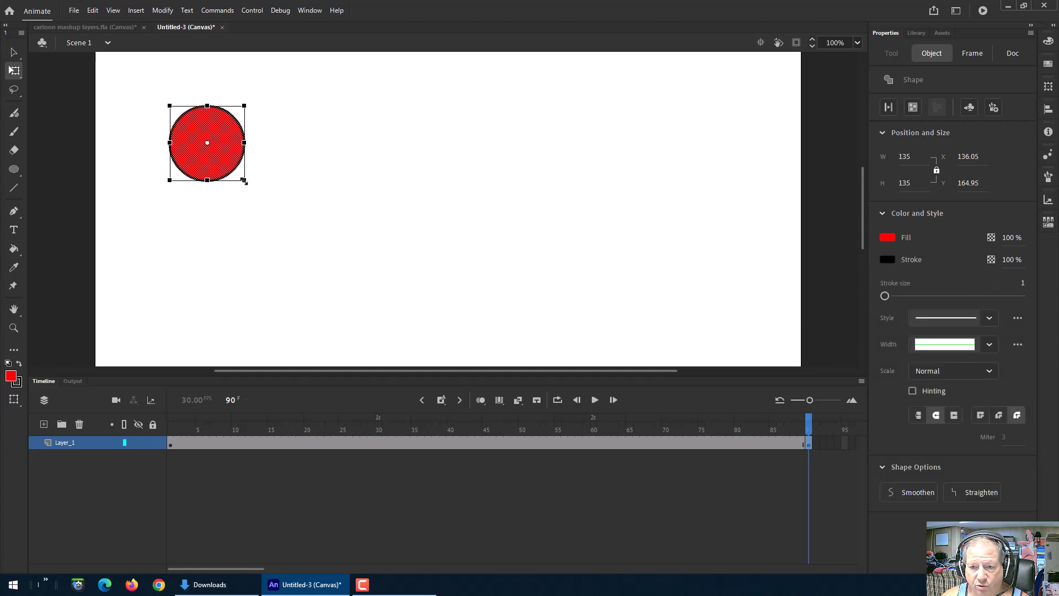
{"action": "left_click_drag", "start_coordinate": [244, 180], "coordinate": [231, 171]}
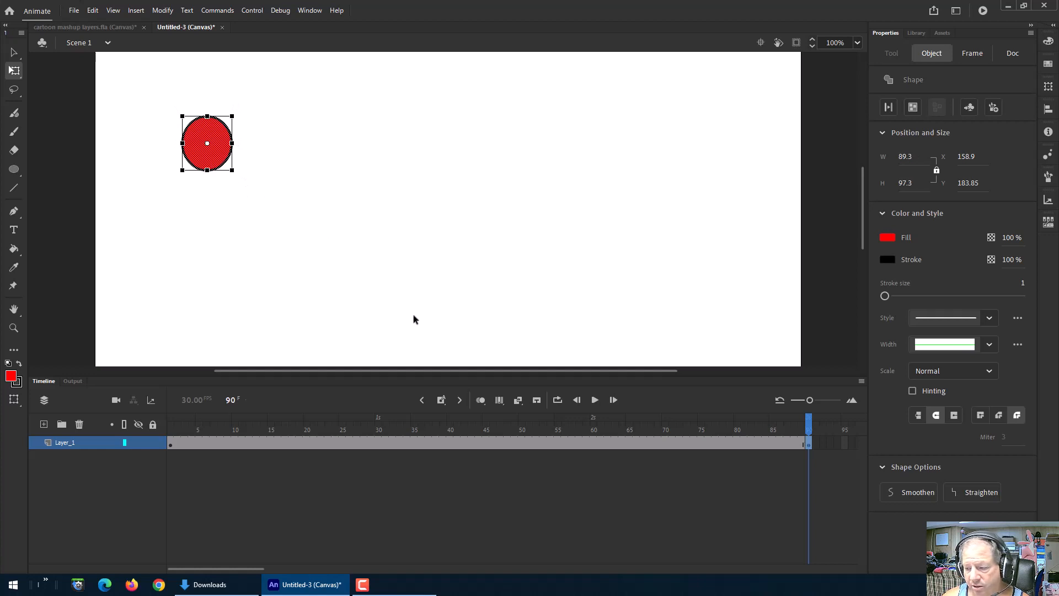
{"action": "mouse_move", "coordinate": [807, 427]}
{"action": "left_mouse_down"}
{"action": "mouse_move", "coordinate": [164, 436]}
{"action": "mouse_move", "coordinate": [363, 426]}
{"action": "mouse_move", "coordinate": [815, 439]}
{"action": "left_mouse_up"}
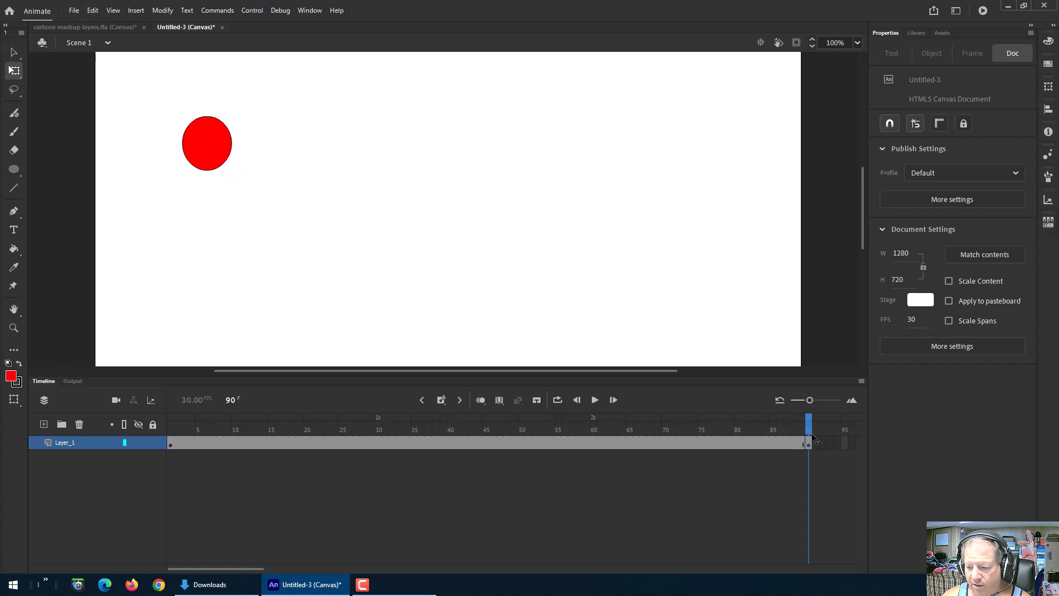
Undo the circle's resizing and the keyframe inserted at frame 90
{"action": "key", "text": "ctrl+z"}
{"action": "key", "text": "ctrl+z"}
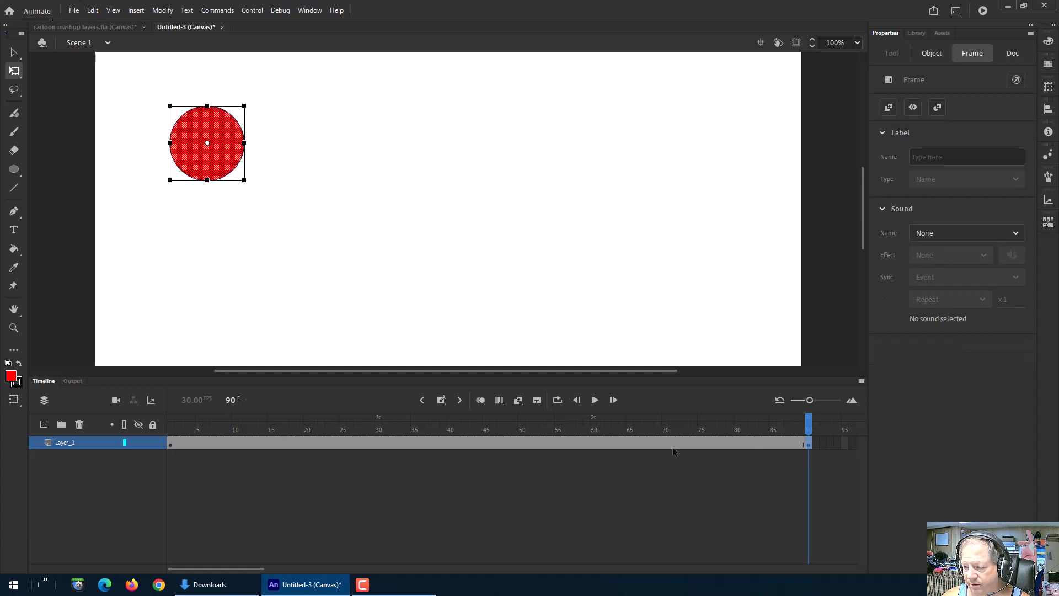
{"action": "key", "text": "ctrl+z"}
{"action": "key", "text": "ctrl+z"}
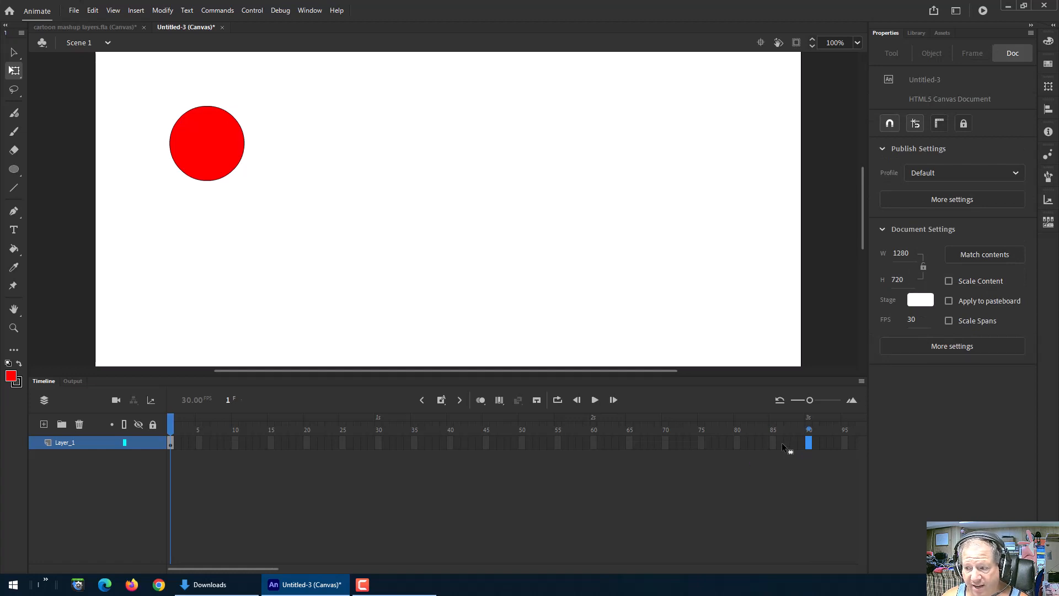
Insert a blank keyframe at frame 90 and scrub the playhead over the last frames to compare them
{"action": "key", "text": "F7"}
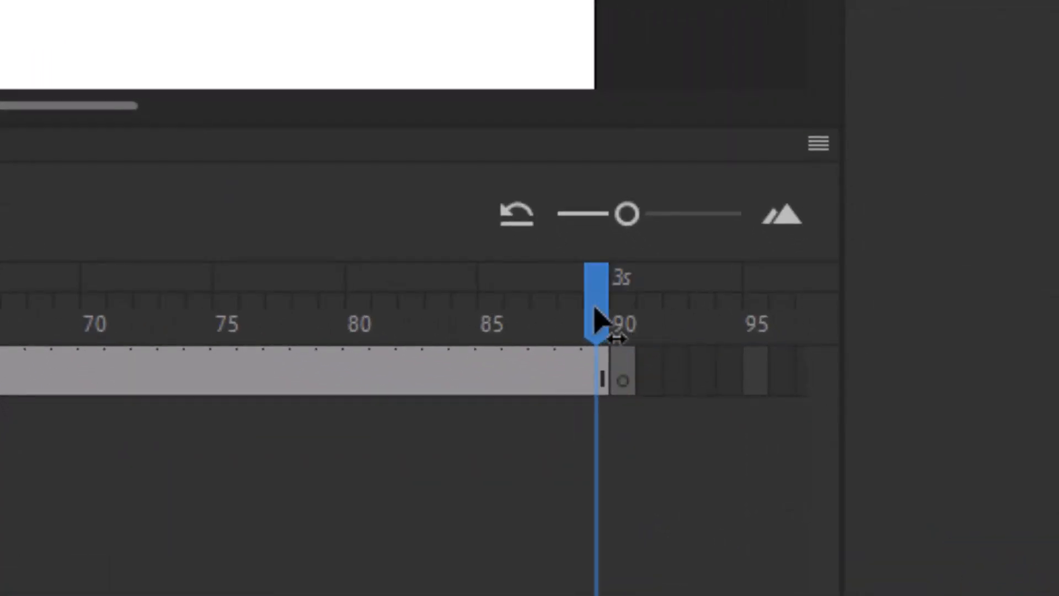
{"action": "left_click_drag", "start_coordinate": [598, 320], "coordinate": [621, 314]}
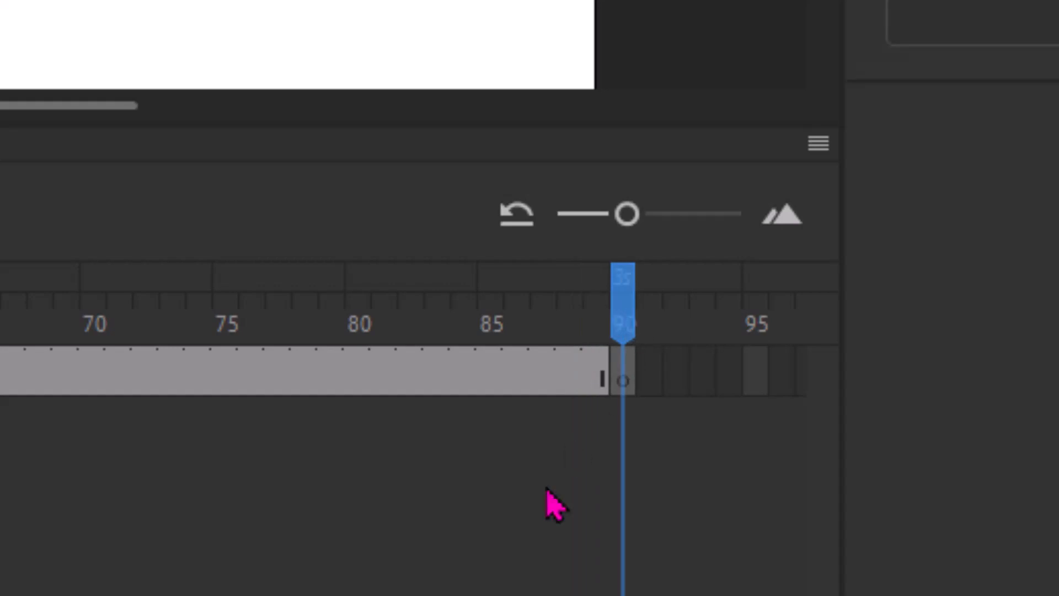
{"action": "left_click_drag", "start_coordinate": [633, 330], "coordinate": [554, 350]}
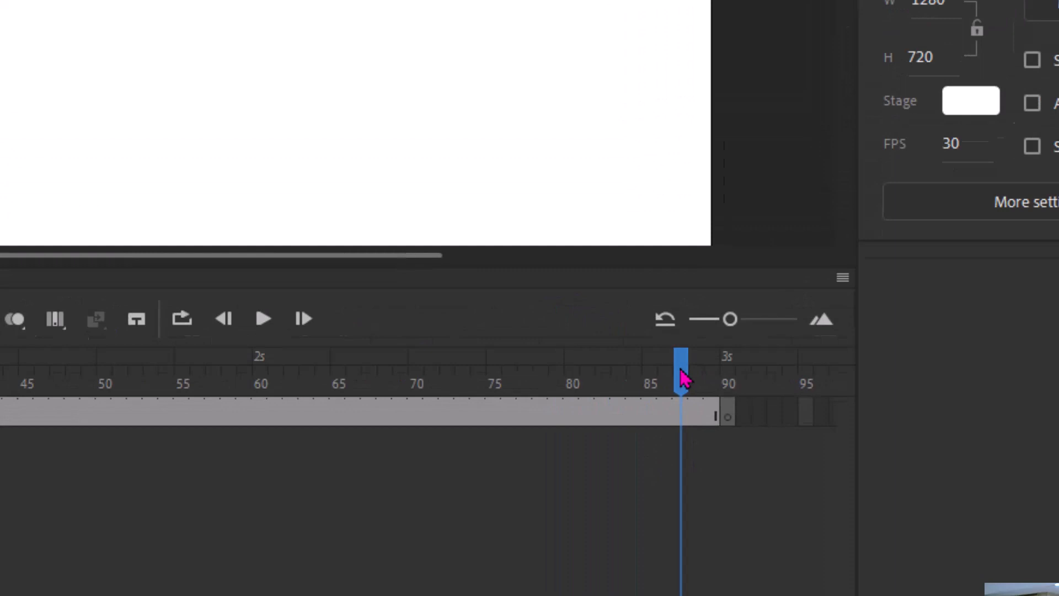
{"action": "left_click_drag", "start_coordinate": [552, 315], "coordinate": [628, 320]}
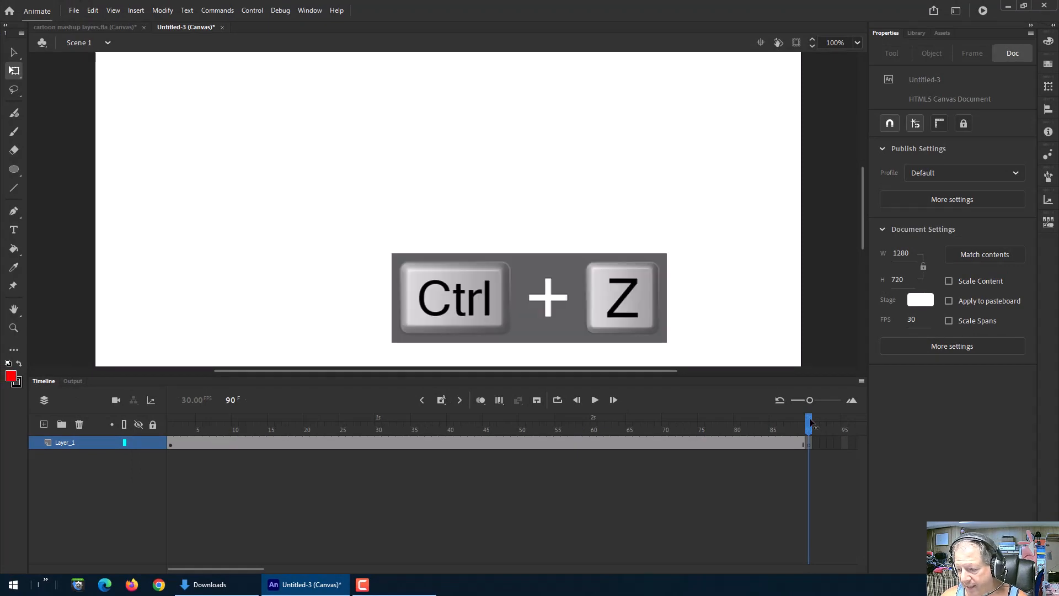
Undo the blank keyframe at frame 90
{"action": "key", "text": "ctrl+z"}
{"action": "key", "text": "ctrl+z"}
{"action": "key", "text": "ctrl+z"}
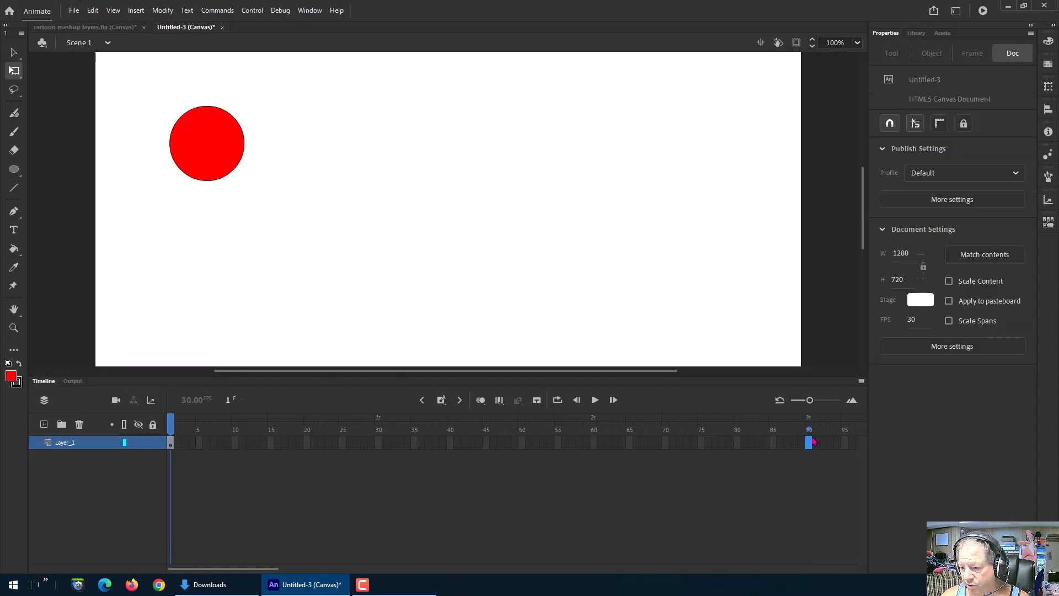
Convert frame 90 of the circle's layer to a keyframe
{"action": "right_click", "coordinate": [810, 442]}
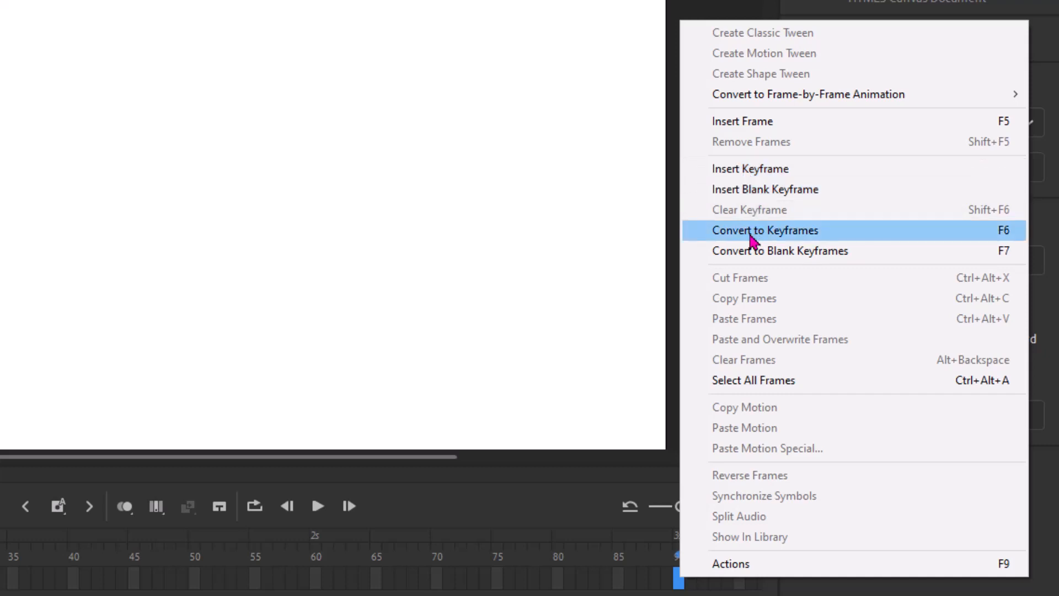
{"action": "left_click", "coordinate": [779, 237]}
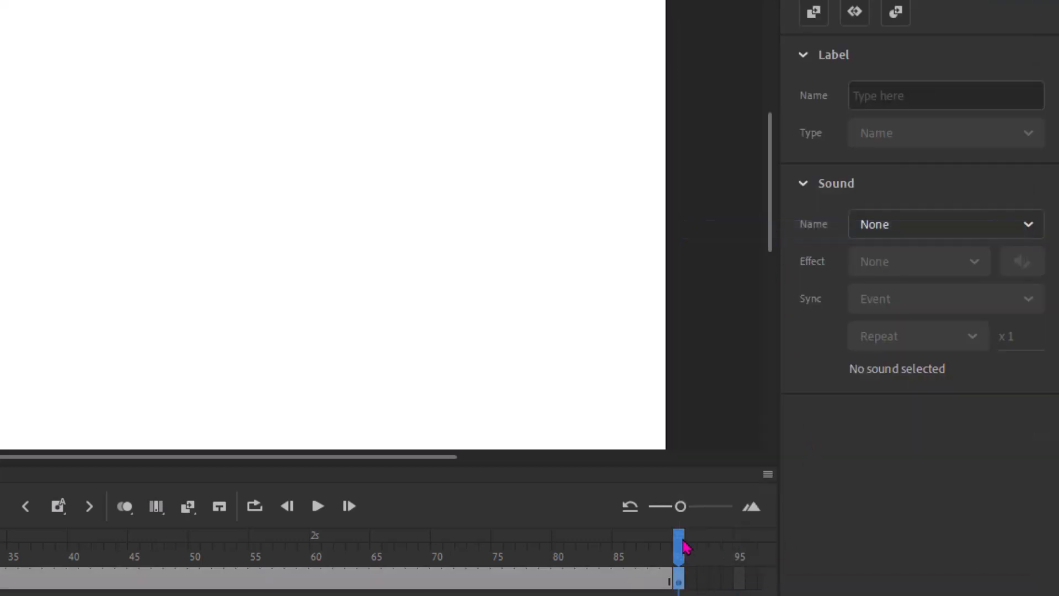
Undo the keyframe at frame 90, convert that frame to a blank keyframe instead, and scrub the playhead back over the span
{"action": "key", "text": "ctrl+z"}
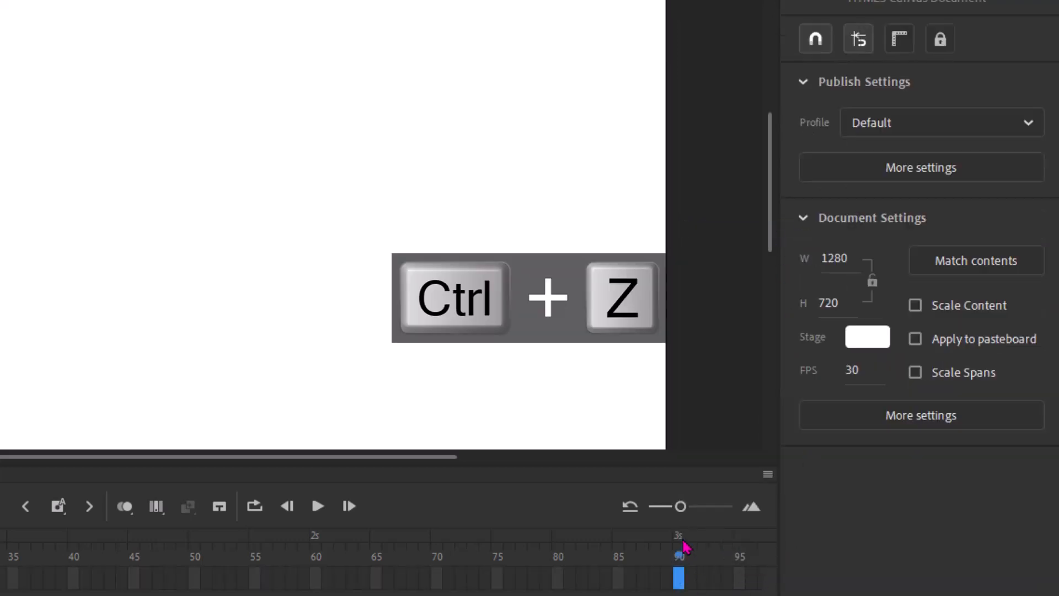
{"action": "right_click", "coordinate": [681, 587]}
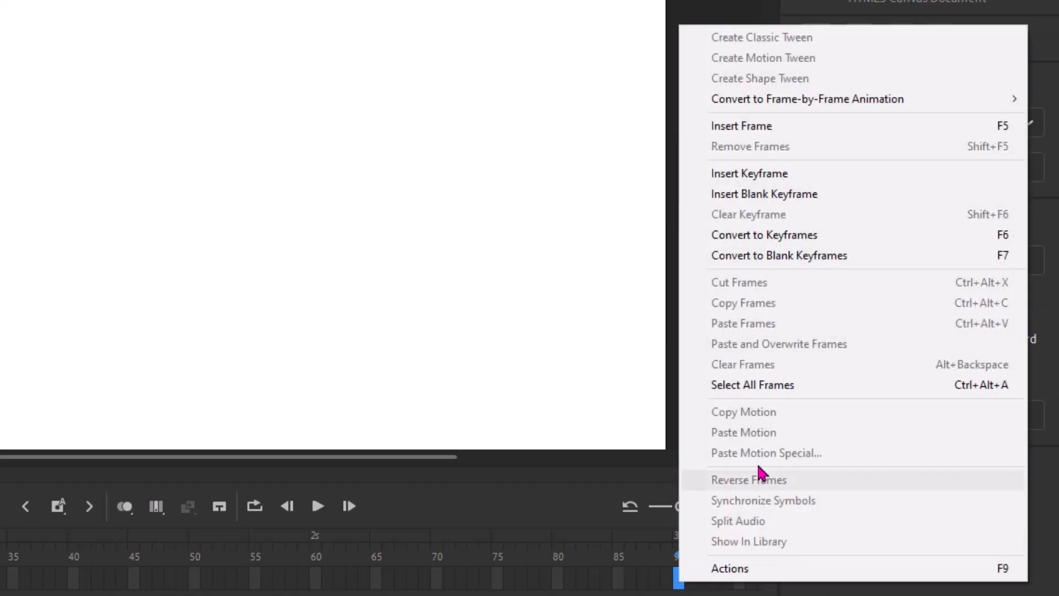
{"action": "left_click", "coordinate": [761, 257]}
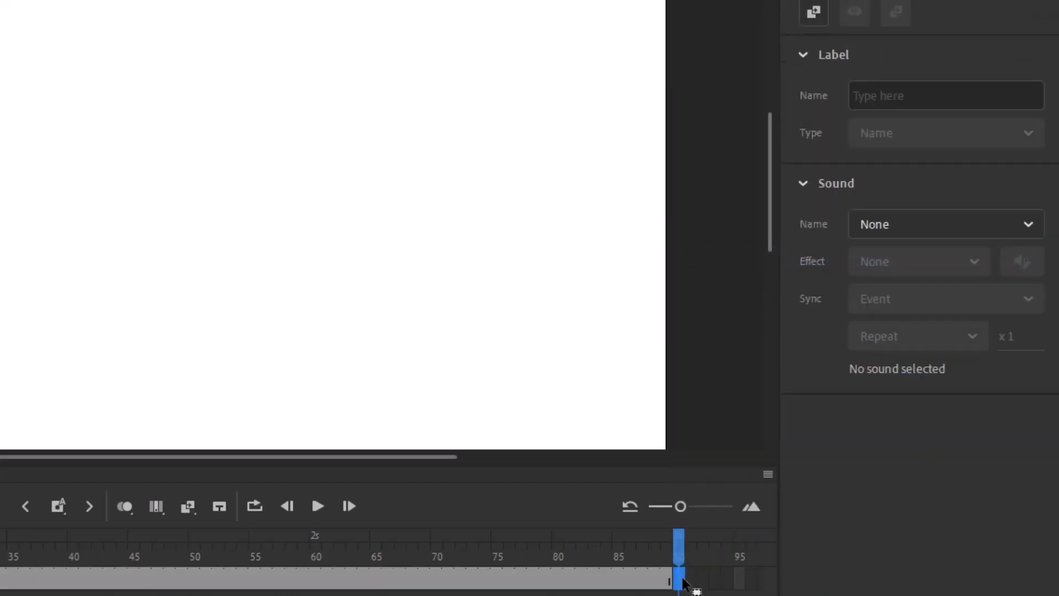
{"action": "left_click_drag", "start_coordinate": [679, 539], "coordinate": [401, 540]}
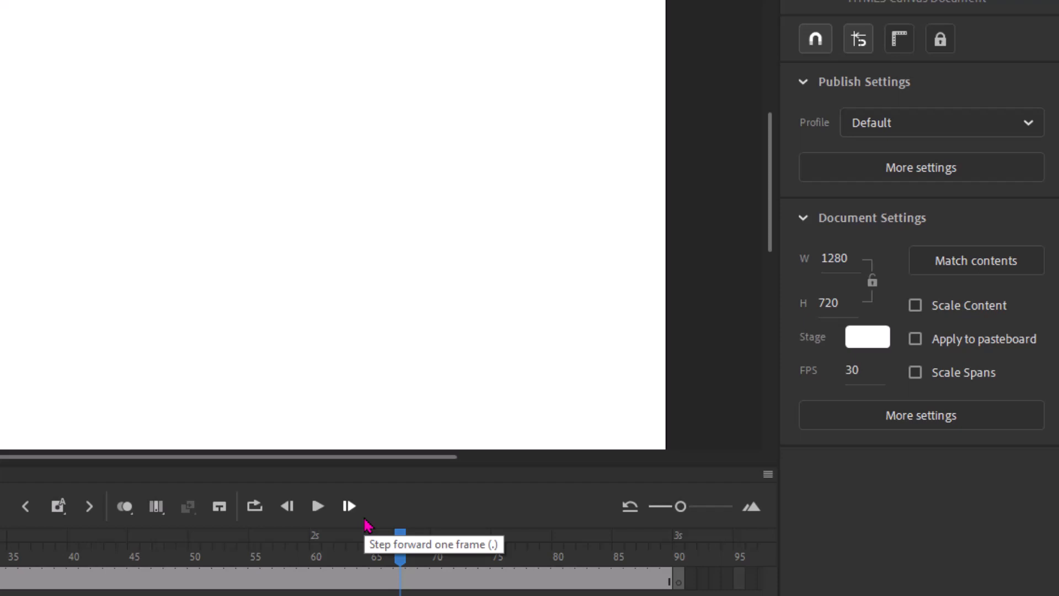
Undo the blank keyframe, extend the circle's layer with regular frames up to frame 90, and return the playhead to frame 1
{"action": "key", "text": "ctrl+z"}
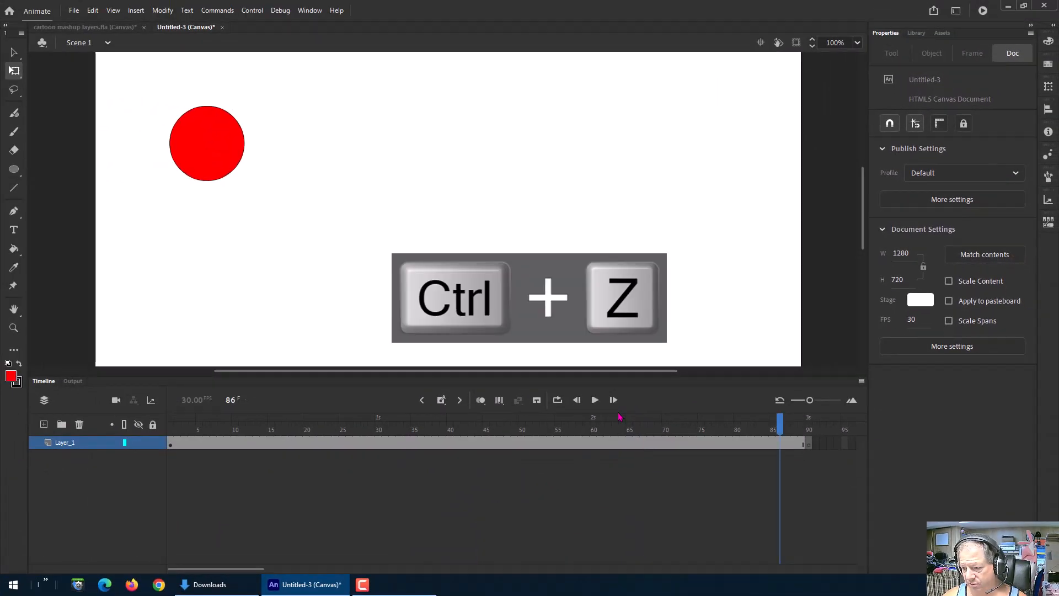
{"action": "key", "text": "ctrl+z"}
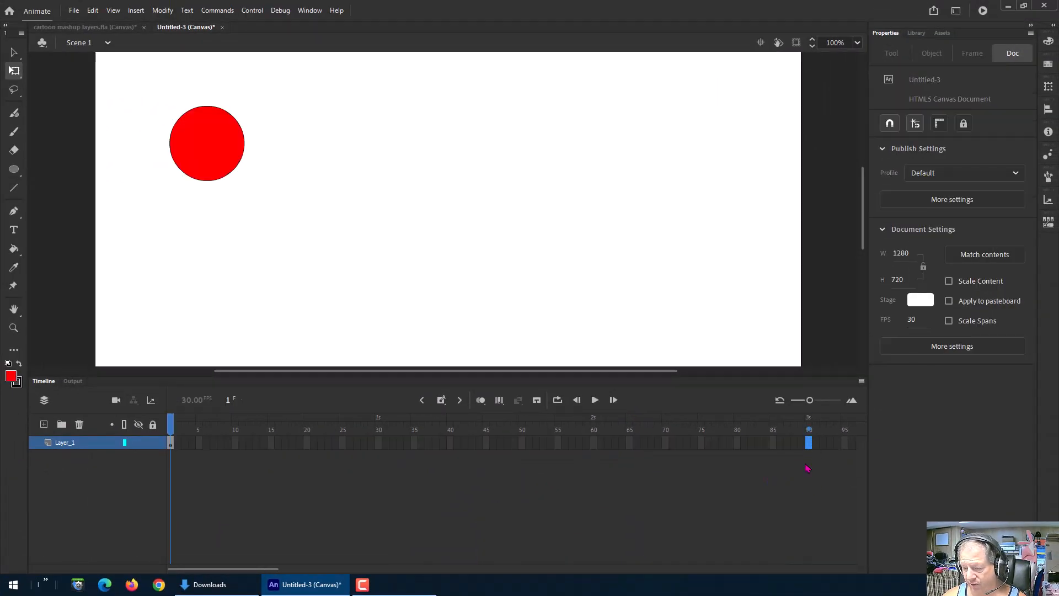
{"action": "key", "text": "F5"}
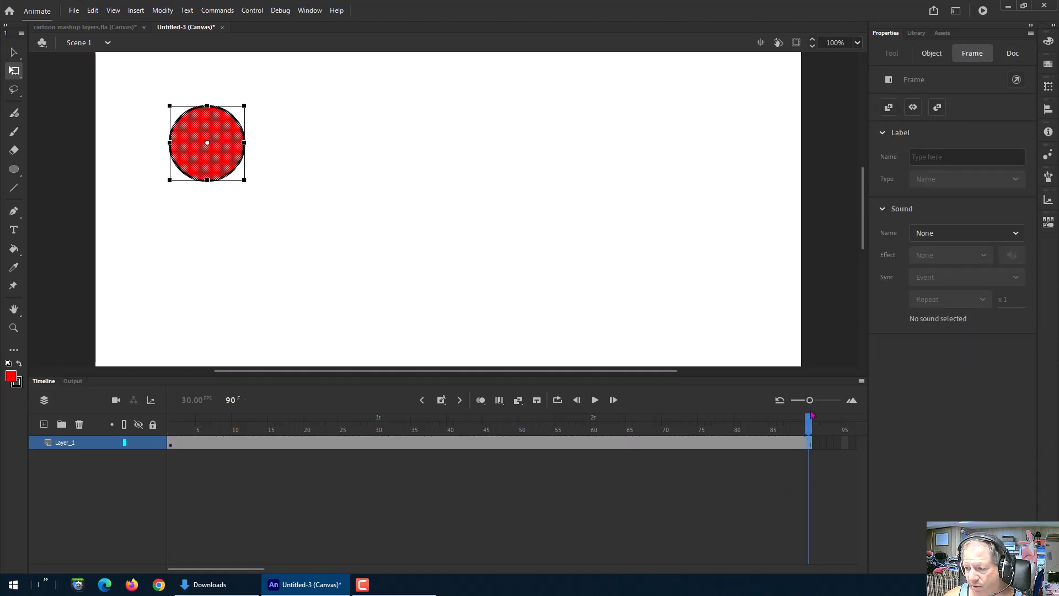
{"action": "left_click_drag", "start_coordinate": [802, 422], "coordinate": [171, 433]}
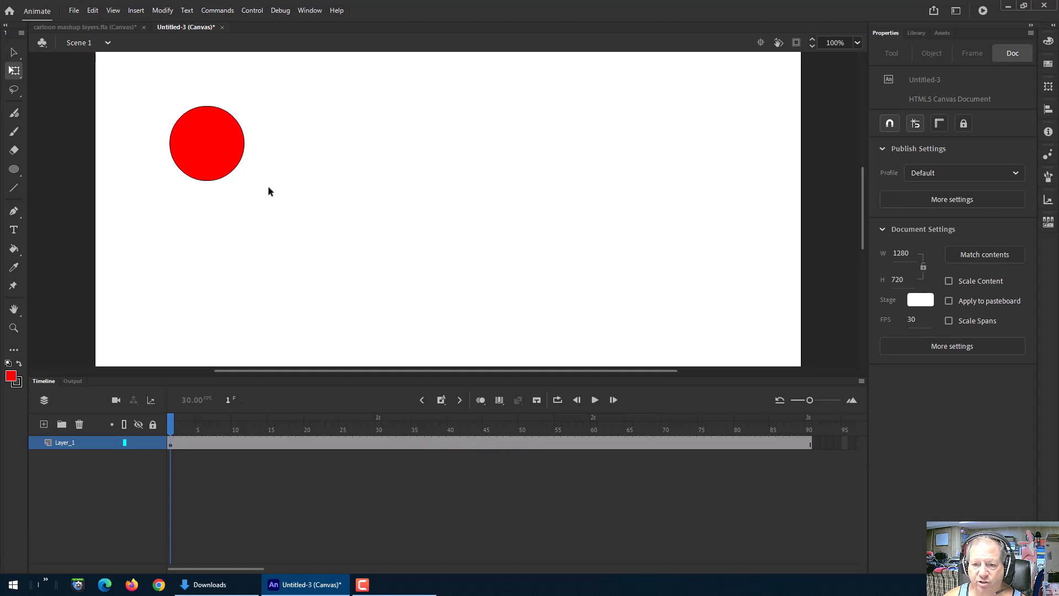
Try to create a motion tween for the circle at frame 33 and decline converting it to a symbol
{"action": "left_click", "coordinate": [213, 154]}
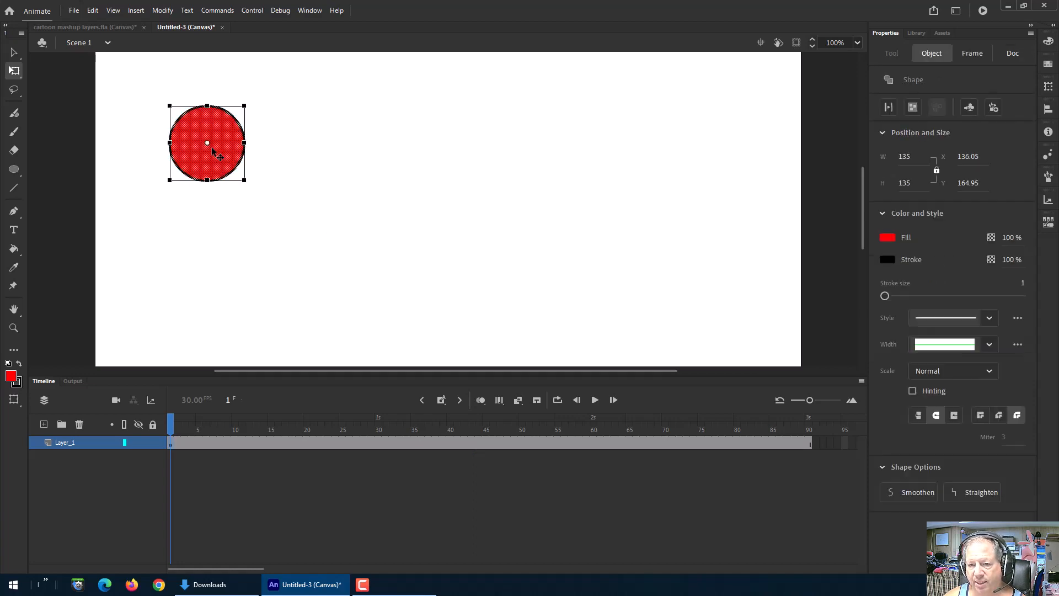
{"action": "left_click", "coordinate": [165, 11]}
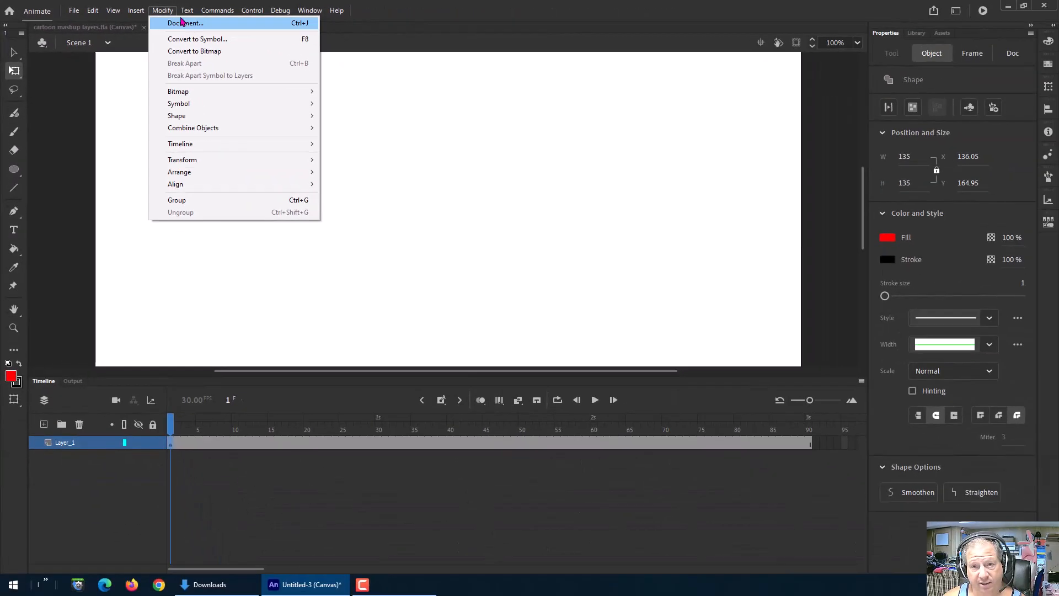
{"action": "left_click", "coordinate": [333, 22]}
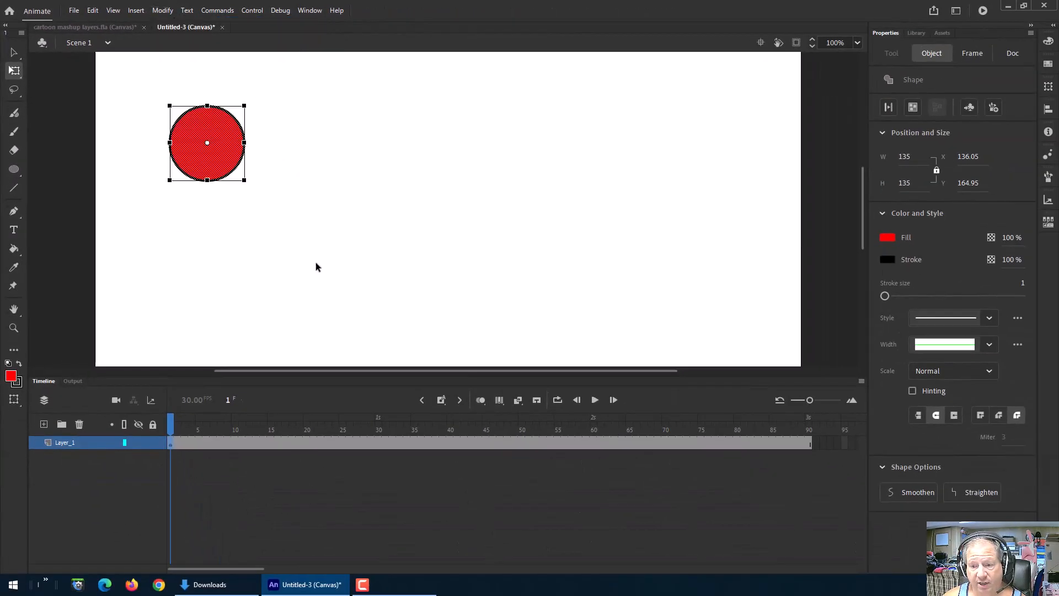
{"action": "right_click", "coordinate": [400, 443]}
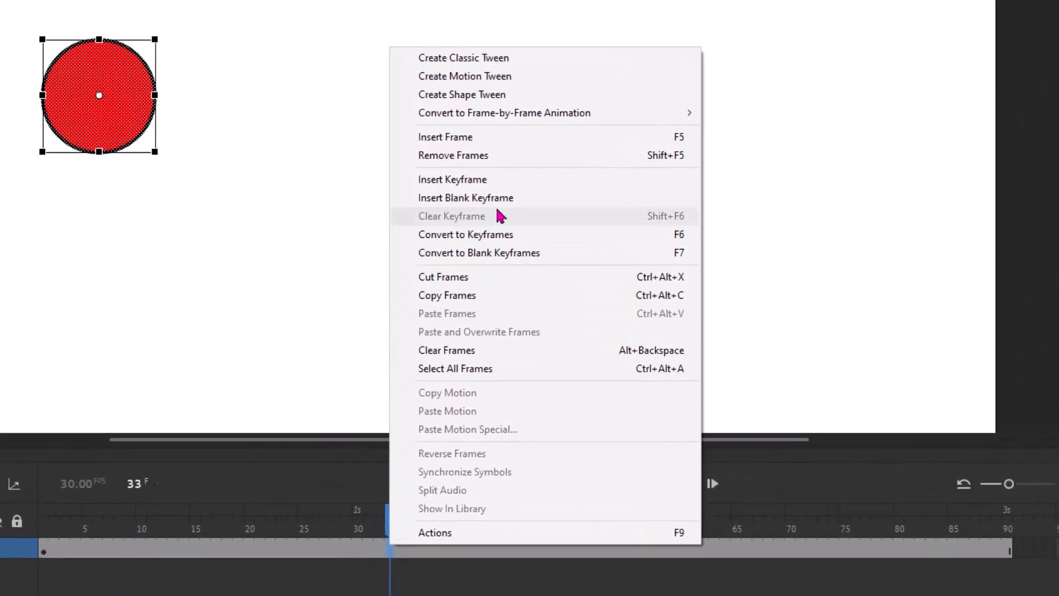
{"action": "left_click", "coordinate": [479, 83]}
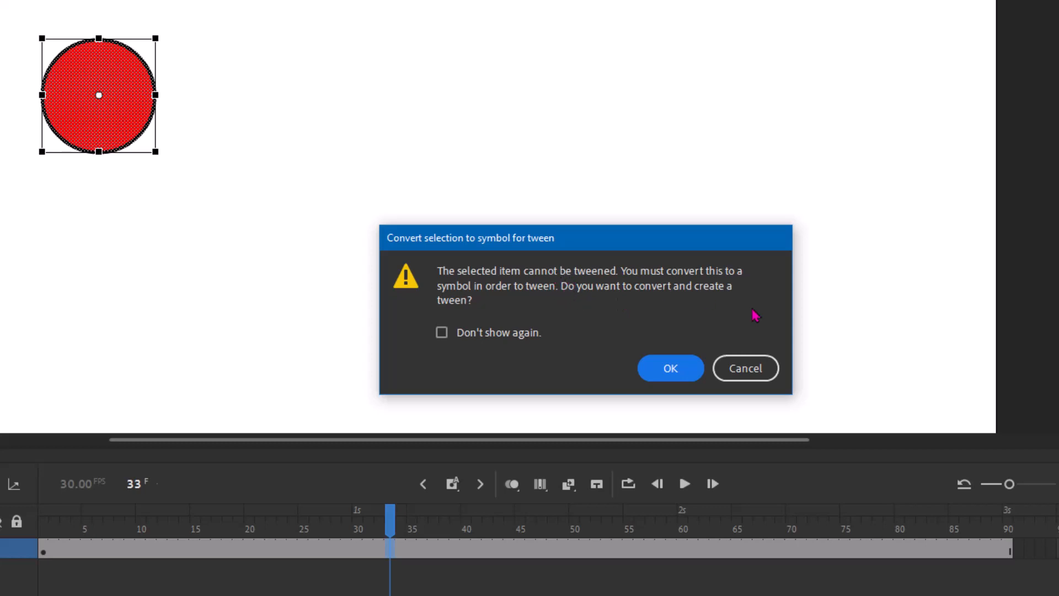
{"action": "left_click", "coordinate": [759, 380]}
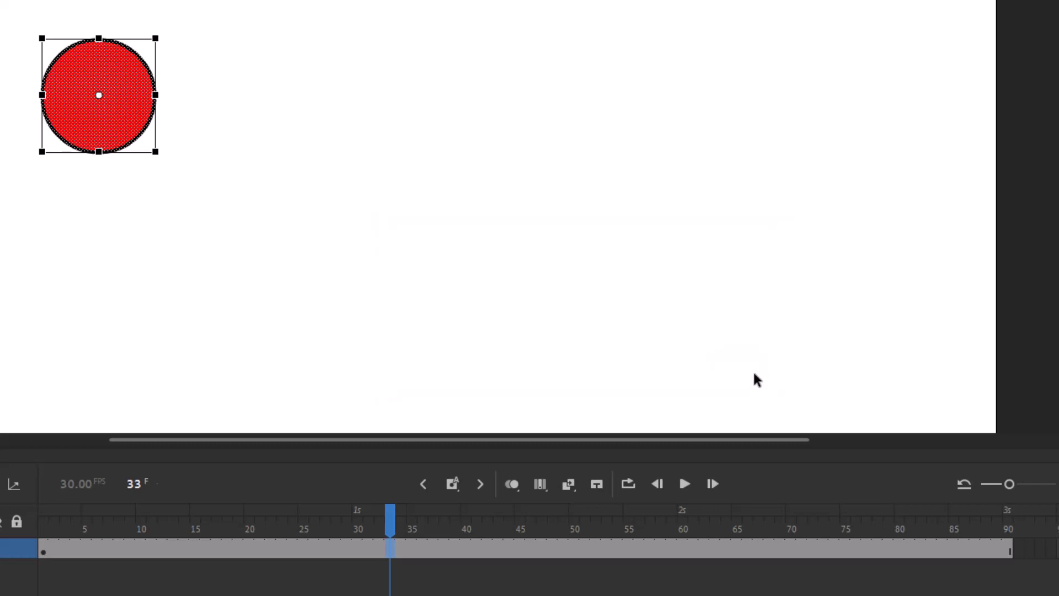
Convert the circle at frame 31 to a Graphic symbol named "oval"
{"action": "mouse_move", "coordinate": [390, 528]}
{"action": "left_mouse_down"}
{"action": "mouse_move", "coordinate": [86, 524]}
{"action": "mouse_move", "coordinate": [372, 520]}
{"action": "left_mouse_up"}
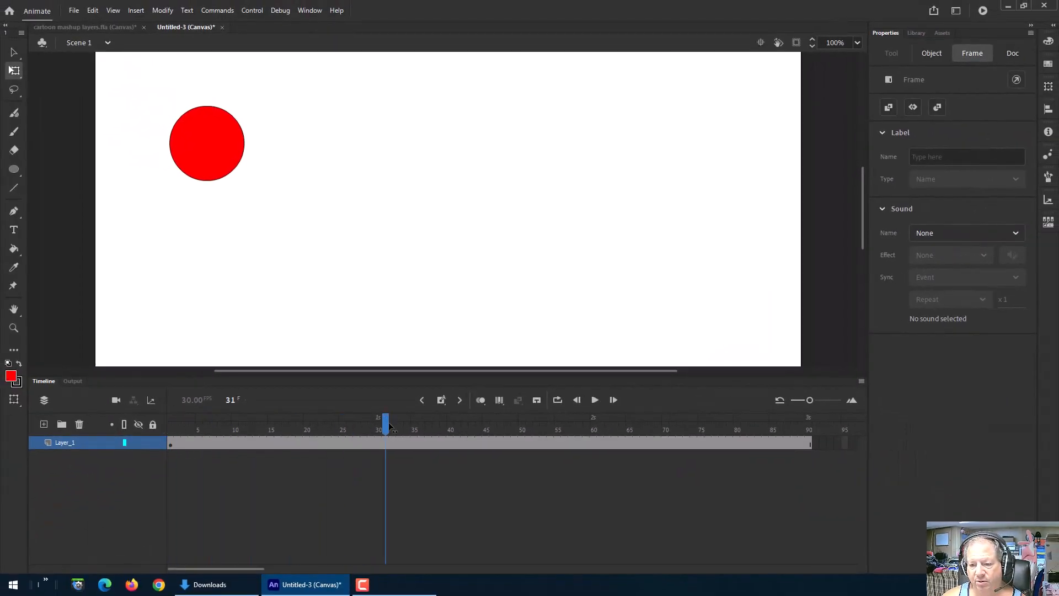
{"action": "left_click", "coordinate": [335, 281]}
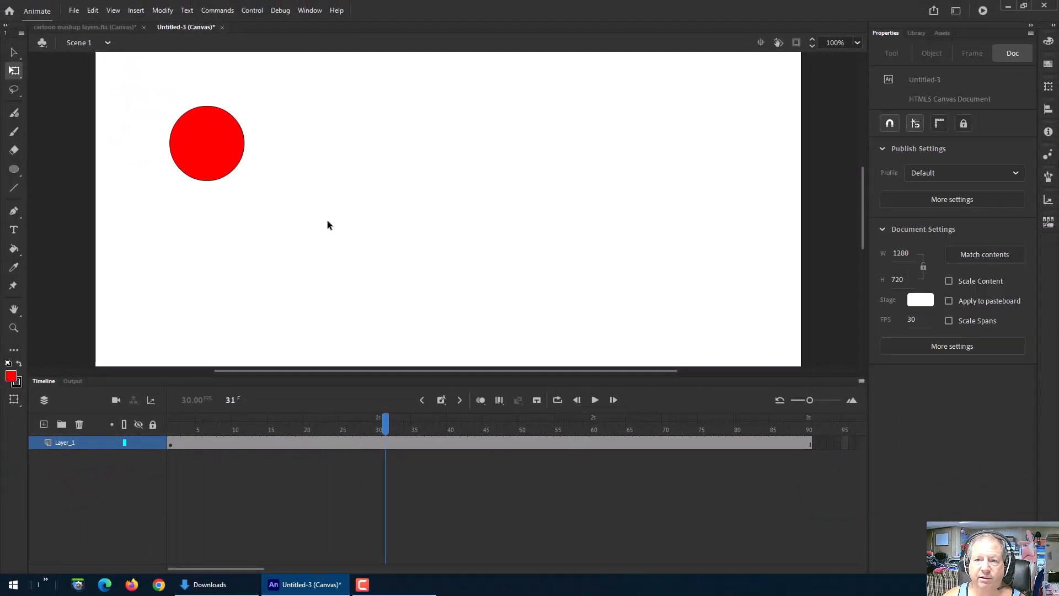
{"action": "left_click", "coordinate": [201, 135]}
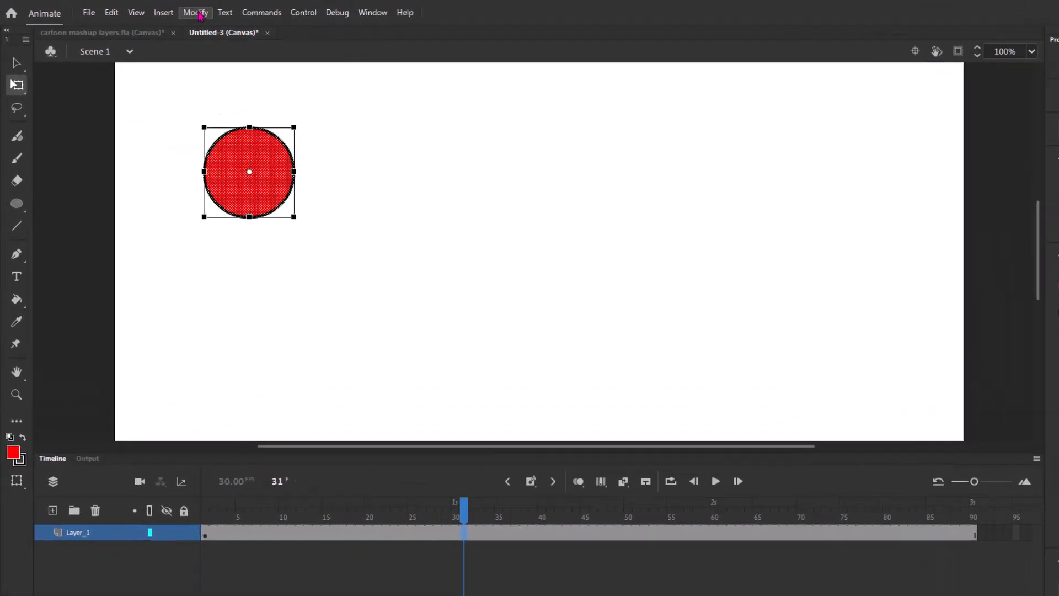
{"action": "left_click", "coordinate": [162, 10]}
{"action": "left_click", "coordinate": [282, 64]}
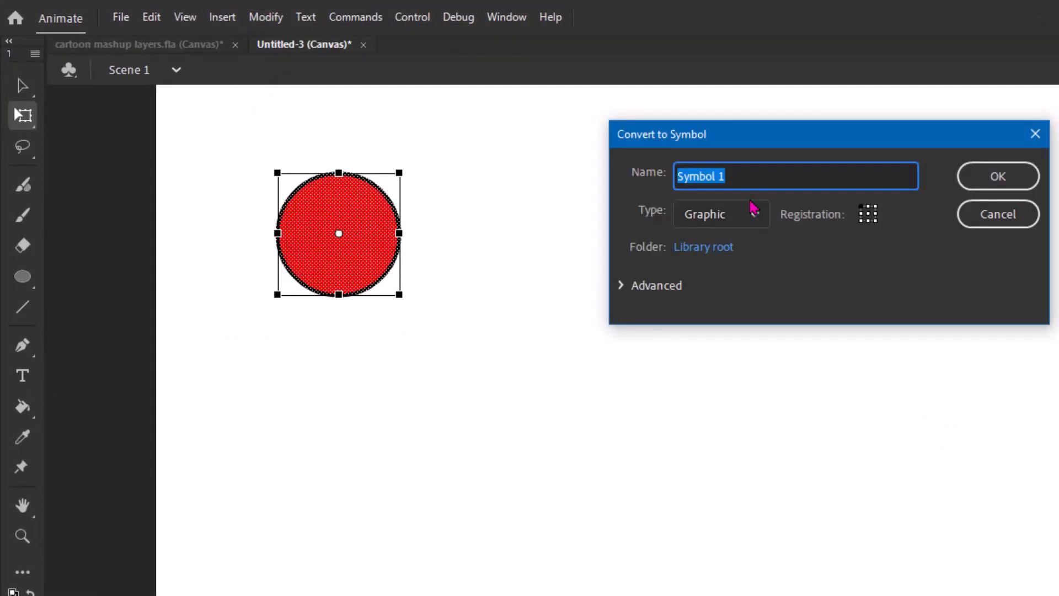
{"action": "left_click", "coordinate": [752, 214]}
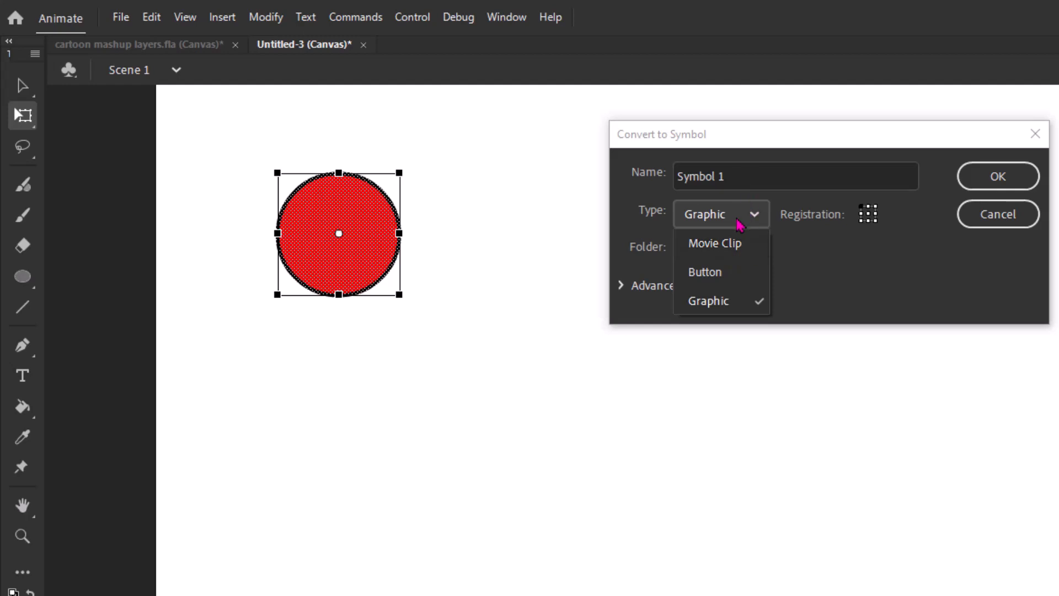
{"action": "left_click", "coordinate": [734, 313]}
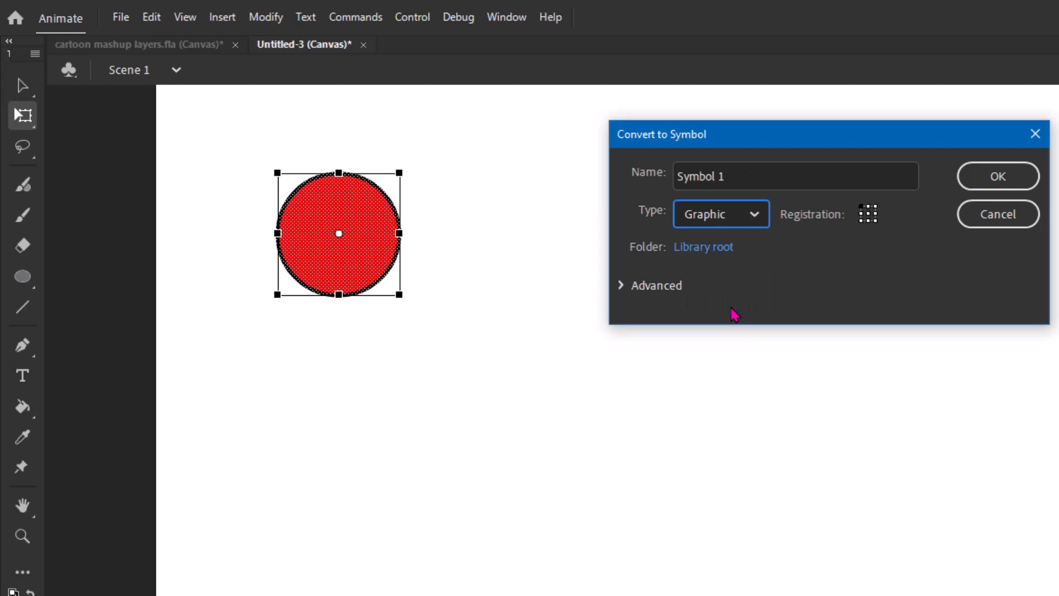
{"action": "left_click", "coordinate": [739, 172]}
{"action": "key", "text": "BackSpace"}
{"action": "key", "text": "BackSpace"}
{"action": "key", "text": "BackSpace"}
{"action": "key", "text": "BackSpace"}
{"action": "key", "text": "BackSpace"}
{"action": "key", "text": "BackSpace"}
{"action": "key", "text": "BackSpace"}
{"action": "key", "text": "BackSpace"}
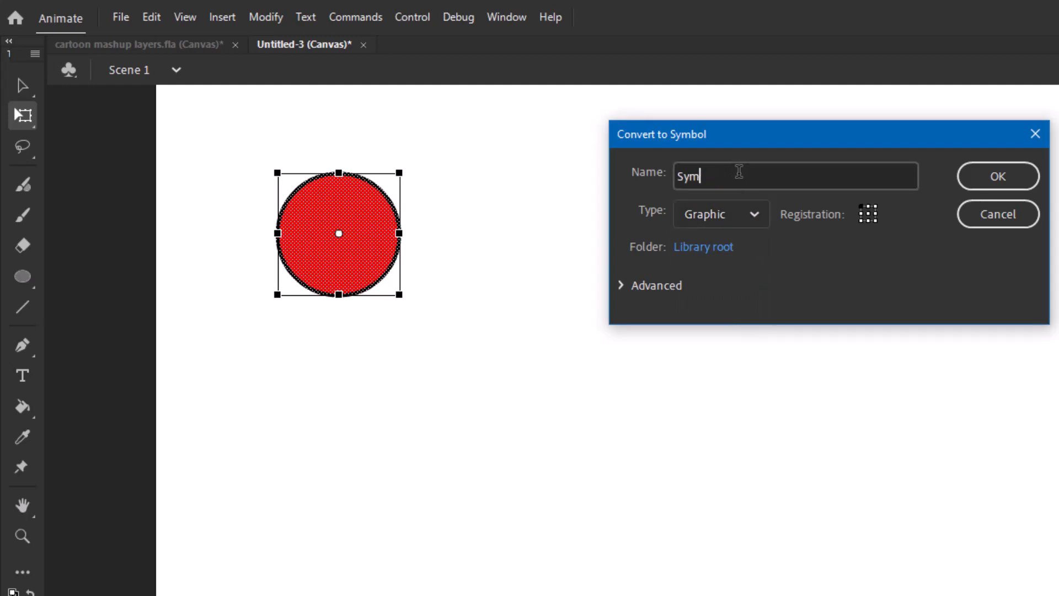
{"action": "type", "text": "oval"}
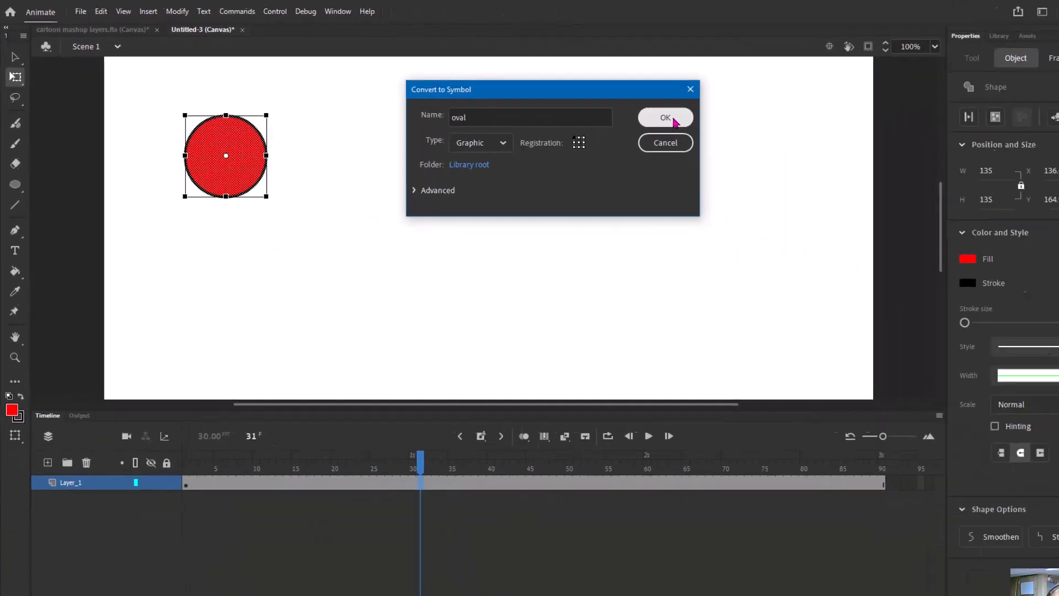
{"action": "left_click", "coordinate": [998, 176]}
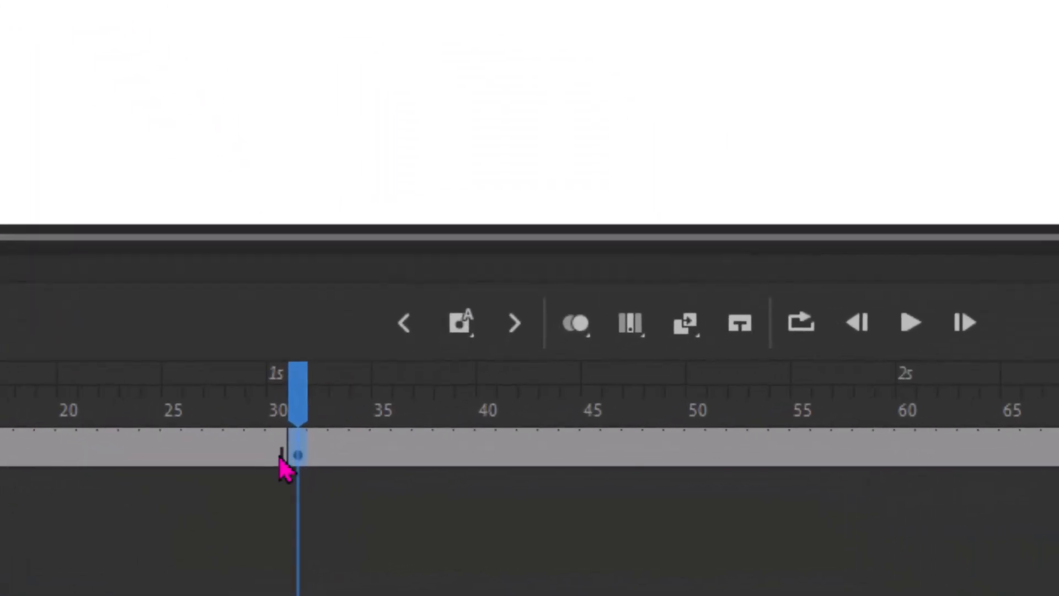
Select the circle at frames 27, 31 and 16 to examine its object type before and after the keyframe at frame 31
{"action": "left_click_drag", "start_coordinate": [385, 434], "coordinate": [298, 435]}
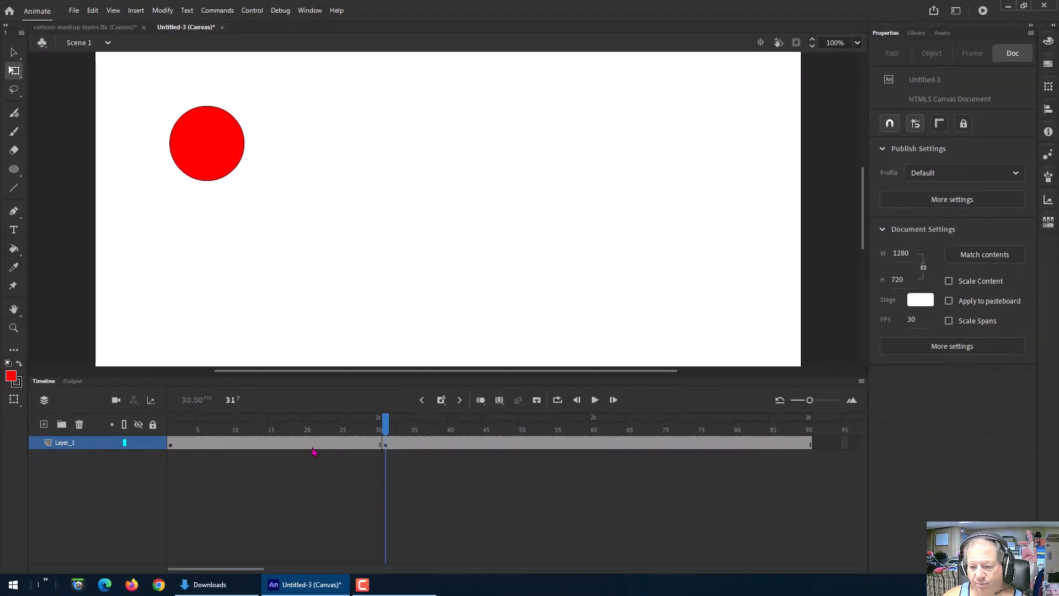
{"action": "left_click", "coordinate": [380, 447]}
{"action": "left_click_drag", "start_coordinate": [380, 433], "coordinate": [358, 432]}
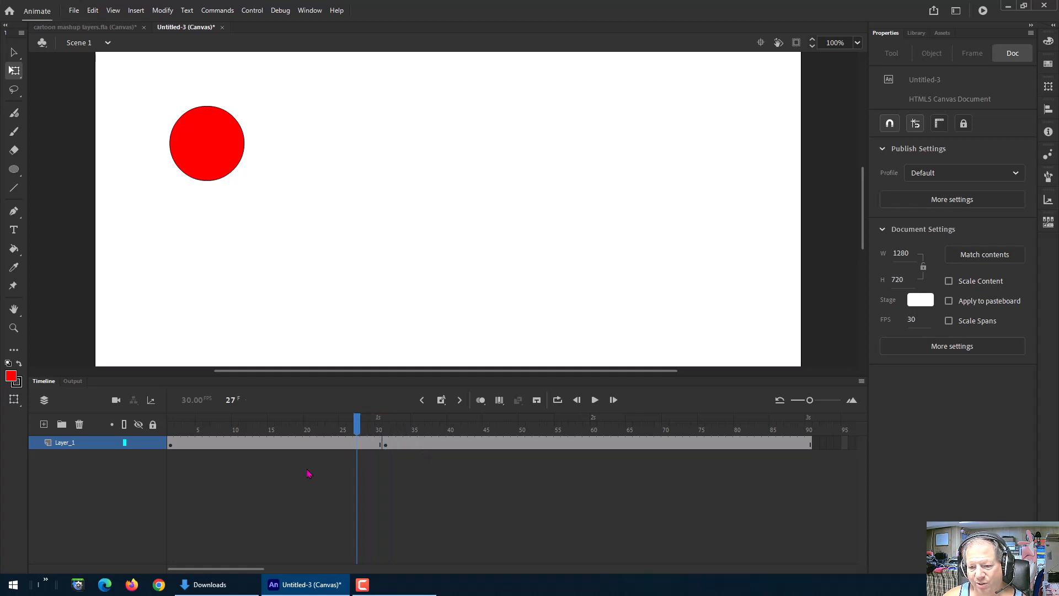
{"action": "left_click", "coordinate": [218, 158]}
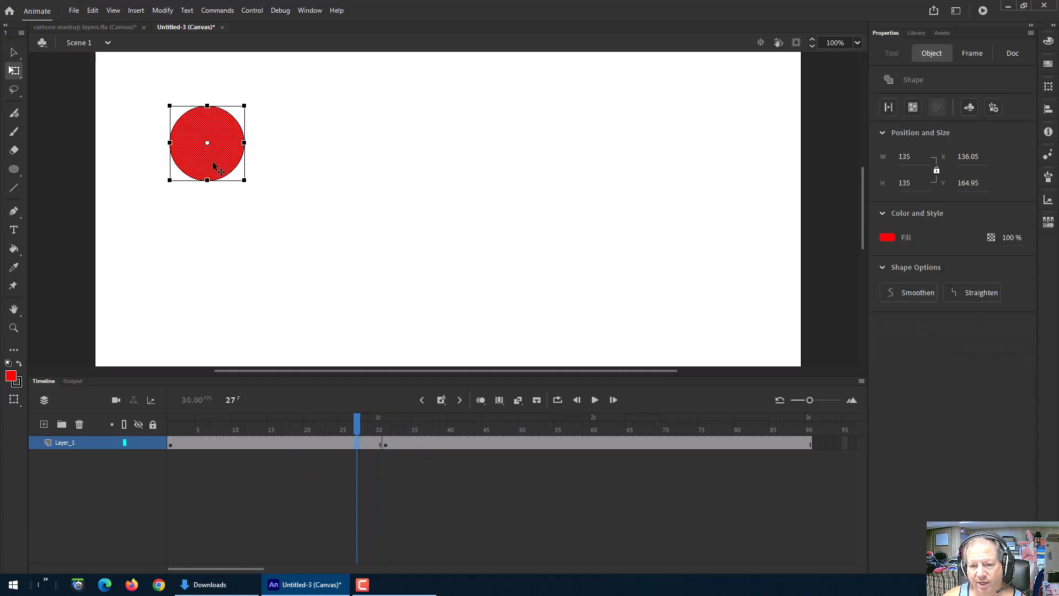
{"action": "left_click_drag", "start_coordinate": [362, 422], "coordinate": [388, 423]}
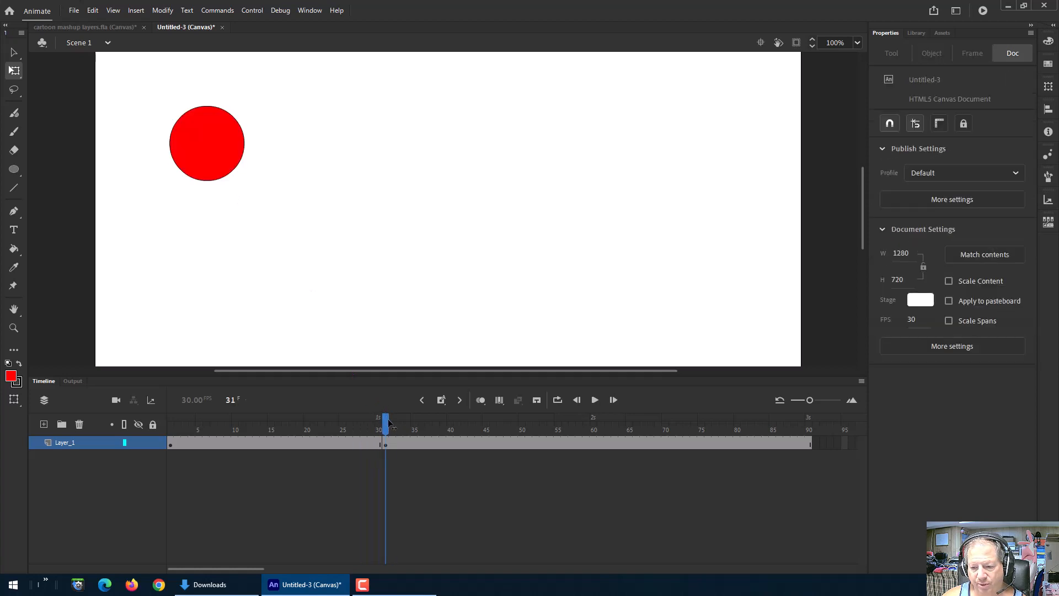
{"action": "left_click", "coordinate": [226, 154]}
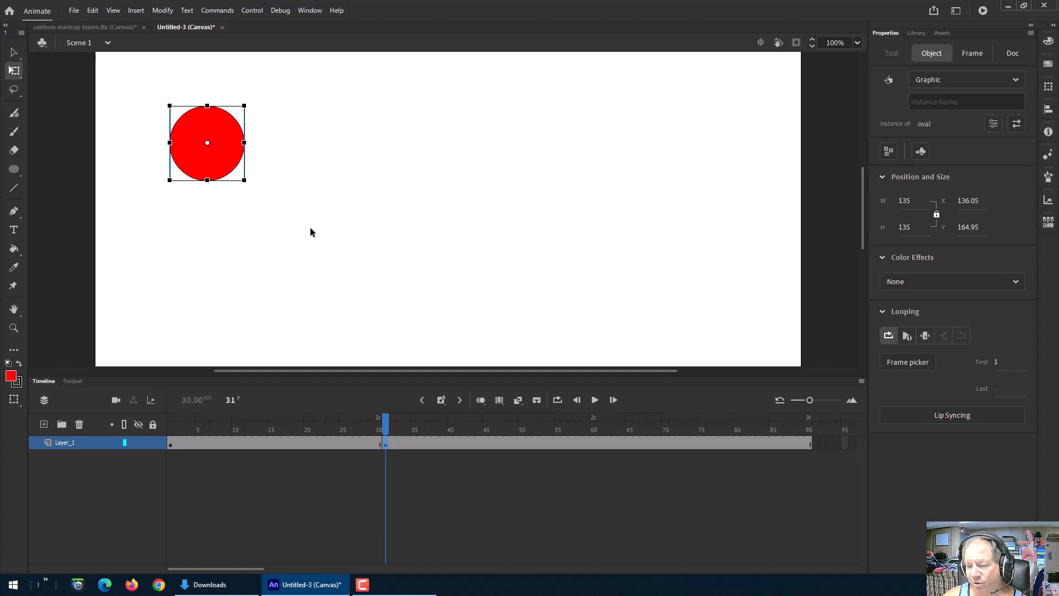
{"action": "left_click_drag", "start_coordinate": [386, 417], "coordinate": [278, 418]}
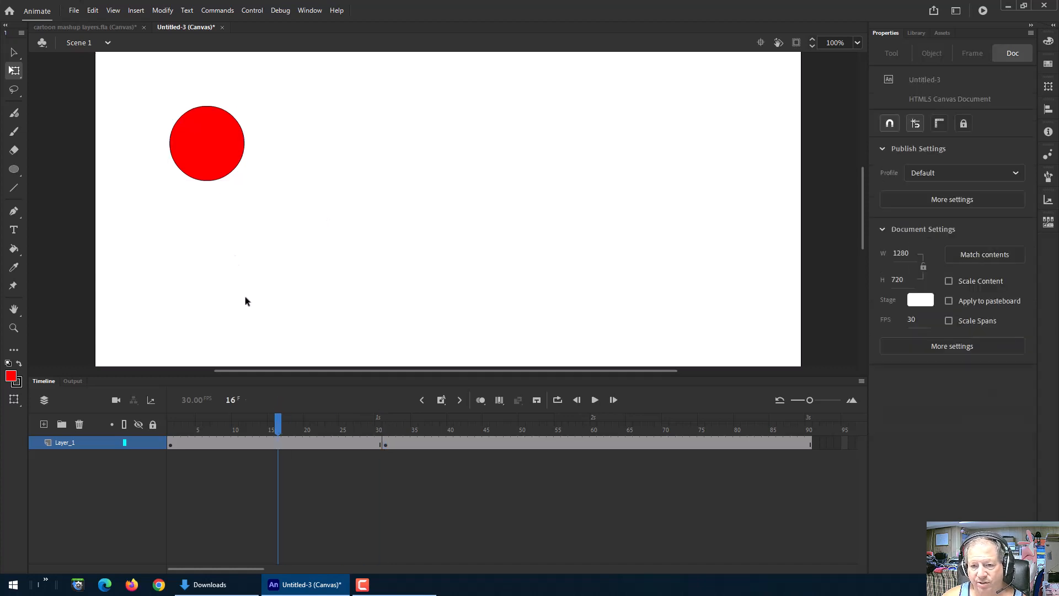
{"action": "left_click", "coordinate": [207, 164]}
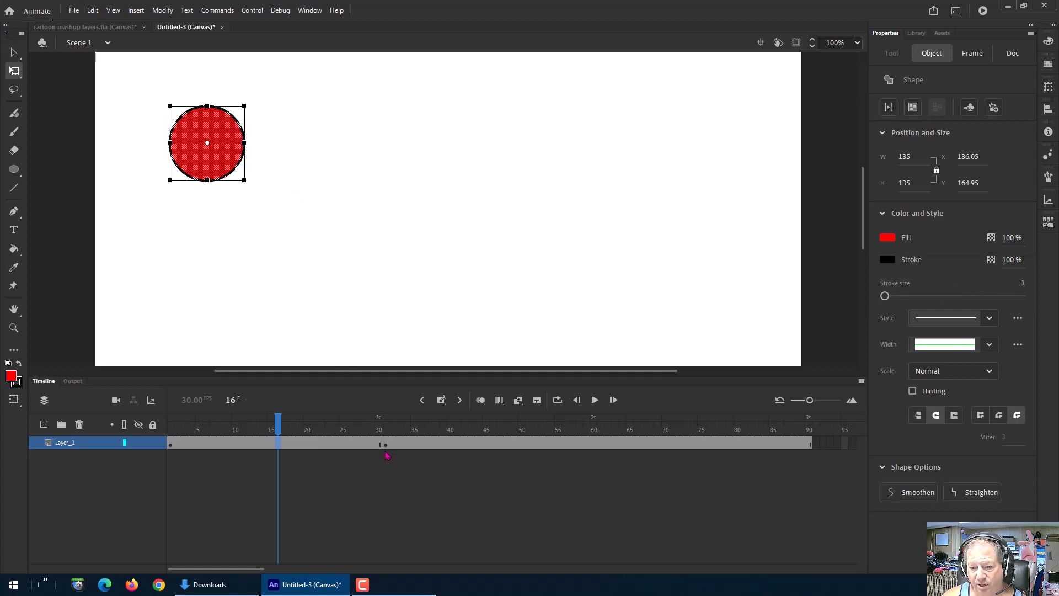
Open the oval symbol for editing from frame 37 and return to Scene 1
{"action": "left_click", "coordinate": [428, 444]}
{"action": "double_click", "coordinate": [219, 160]}
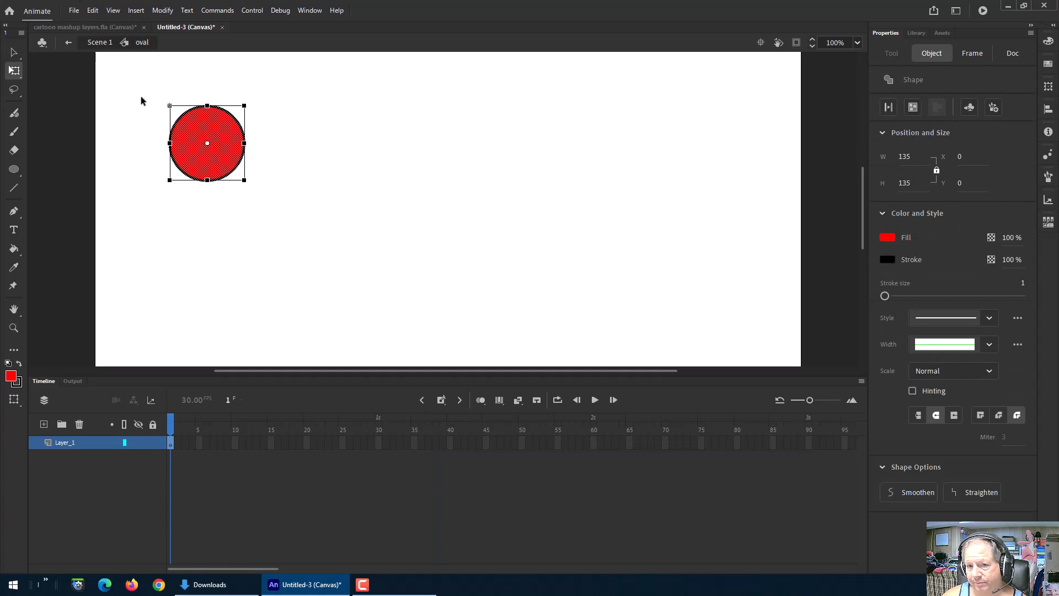
{"action": "left_click", "coordinate": [98, 43]}
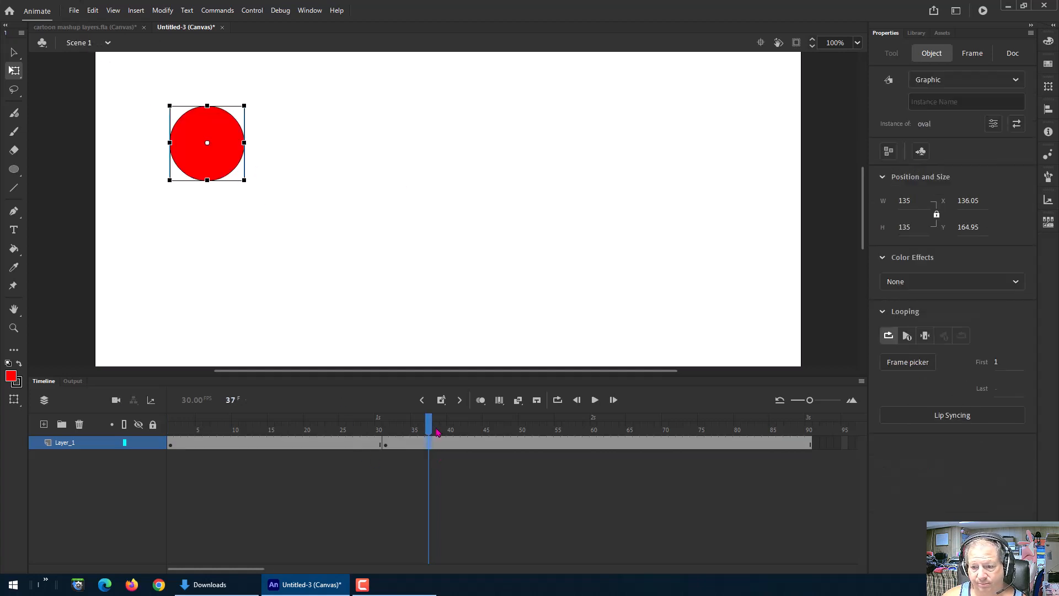
Select the circle at frames 18 and 46 to compare its properties on both sides of the frame 31 keyframe
{"action": "left_click_drag", "start_coordinate": [430, 426], "coordinate": [292, 424]}
{"action": "left_click", "coordinate": [216, 158]}
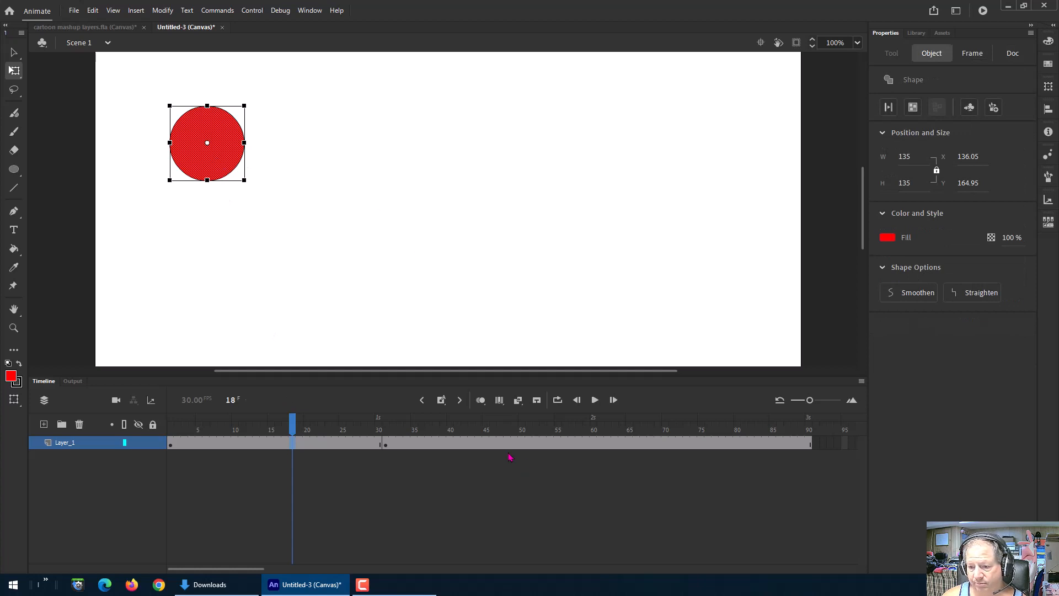
{"action": "left_click", "coordinate": [494, 443]}
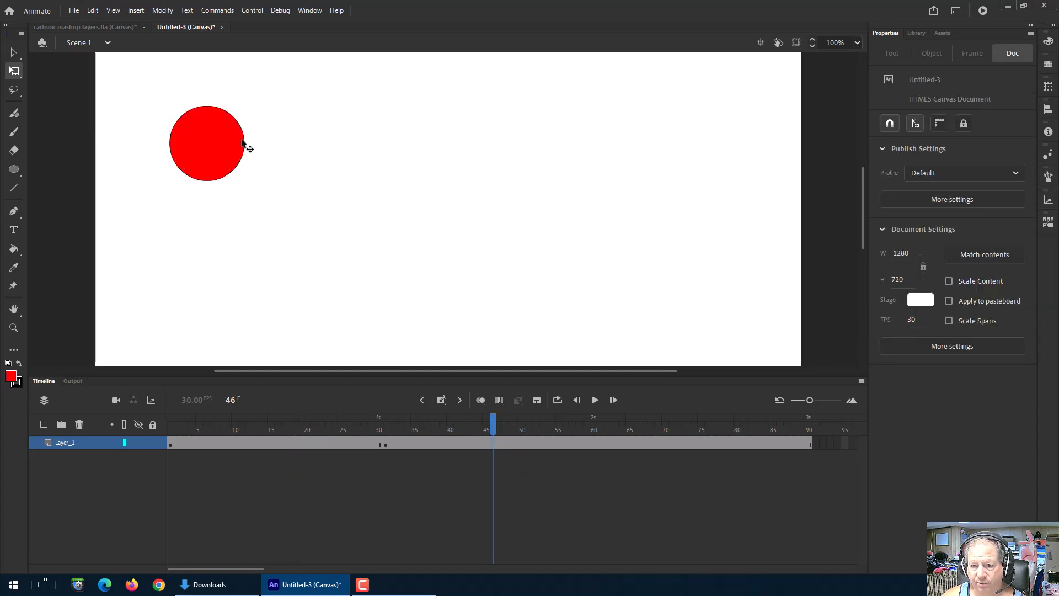
{"action": "left_click", "coordinate": [235, 146]}
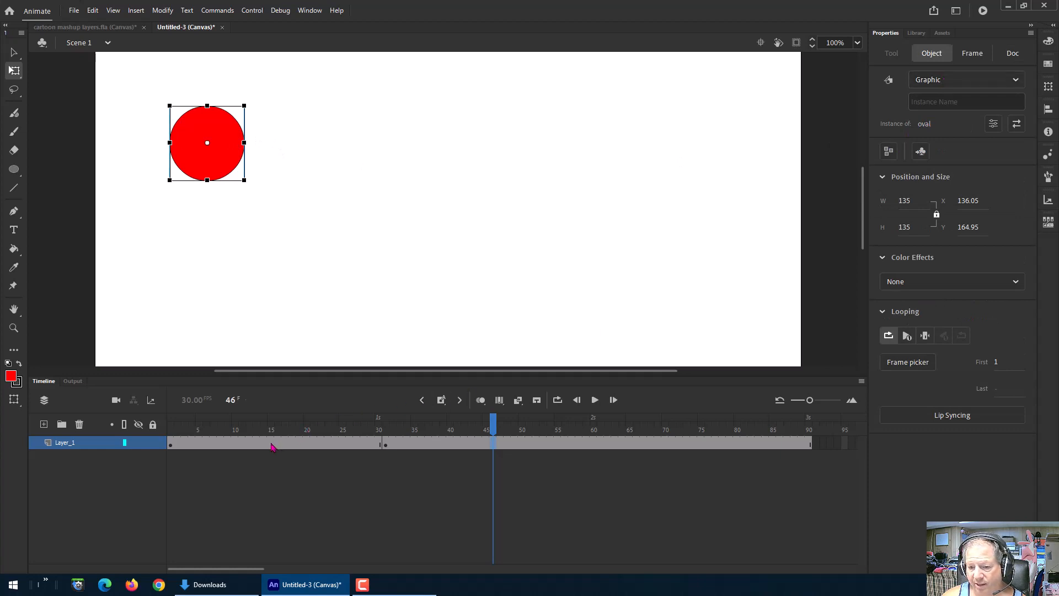
Select the circle's fill at frame 15 to examine its object type before the frame 31 keyframe
{"action": "left_click", "coordinate": [271, 442]}
{"action": "left_click", "coordinate": [428, 217]}
{"action": "left_click", "coordinate": [225, 149]}
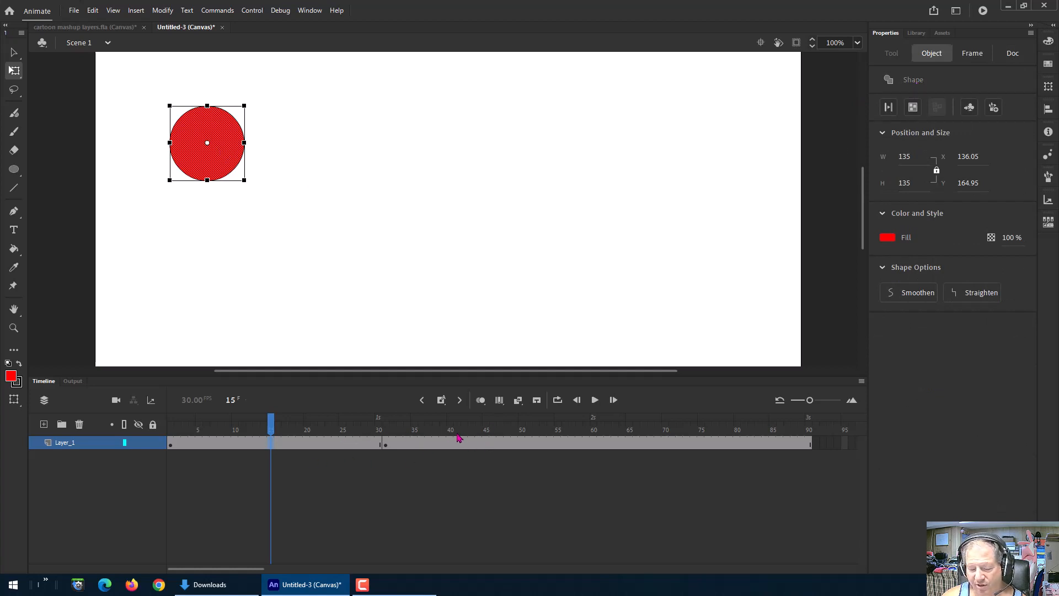
Undo the recent selections and frame changes back to editing inside the oval symbol
{"action": "key", "text": "ctrl+z"}
{"action": "key", "text": "ctrl+z"}
{"action": "key", "text": "ctrl+z"}
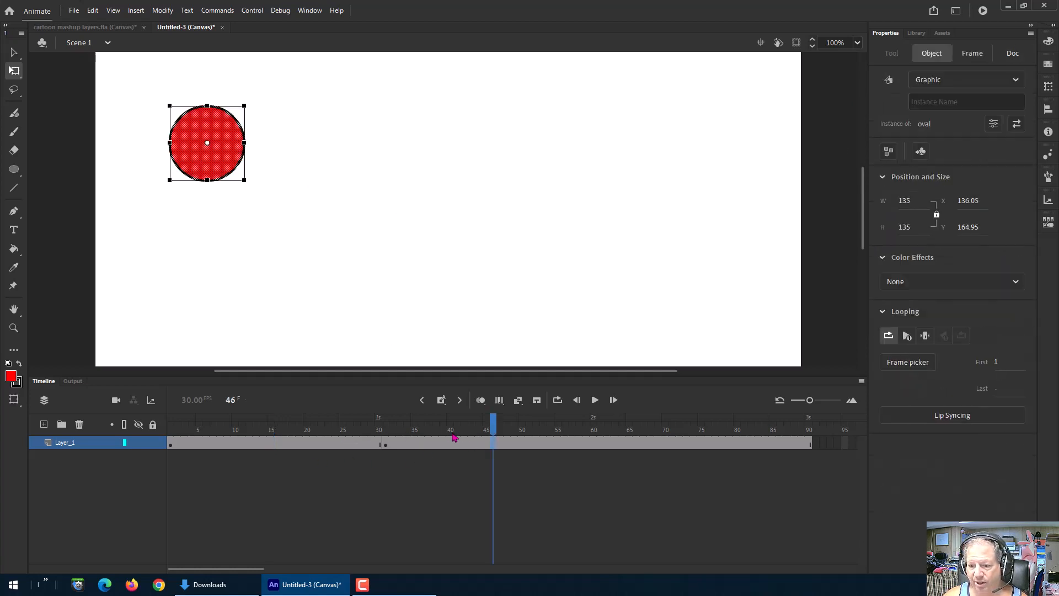
{"action": "key", "text": "ctrl+z"}
{"action": "key", "text": "ctrl+z"}
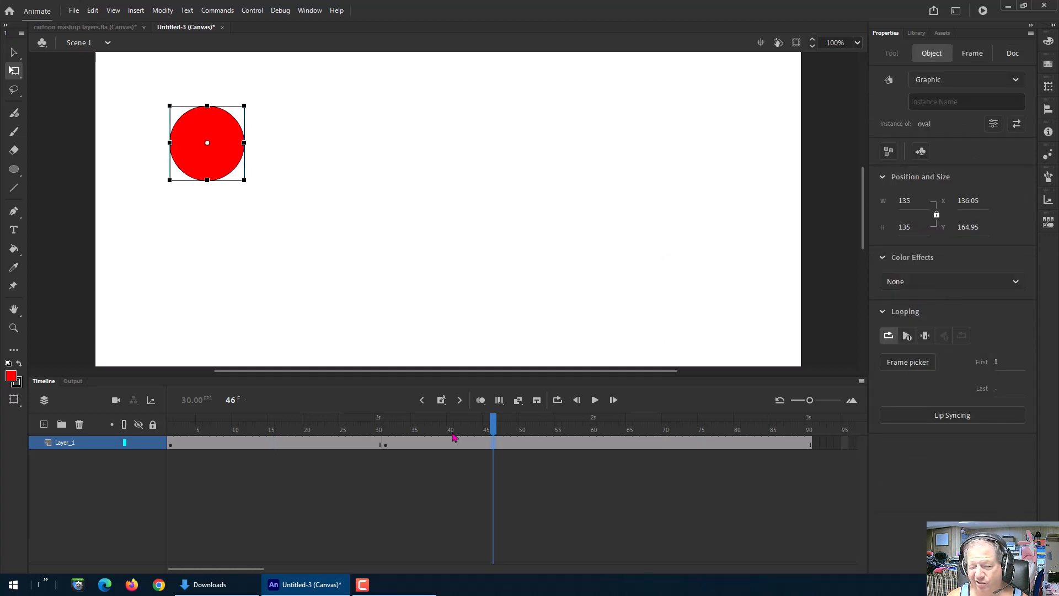
{"action": "key", "text": "ctrl+z"}
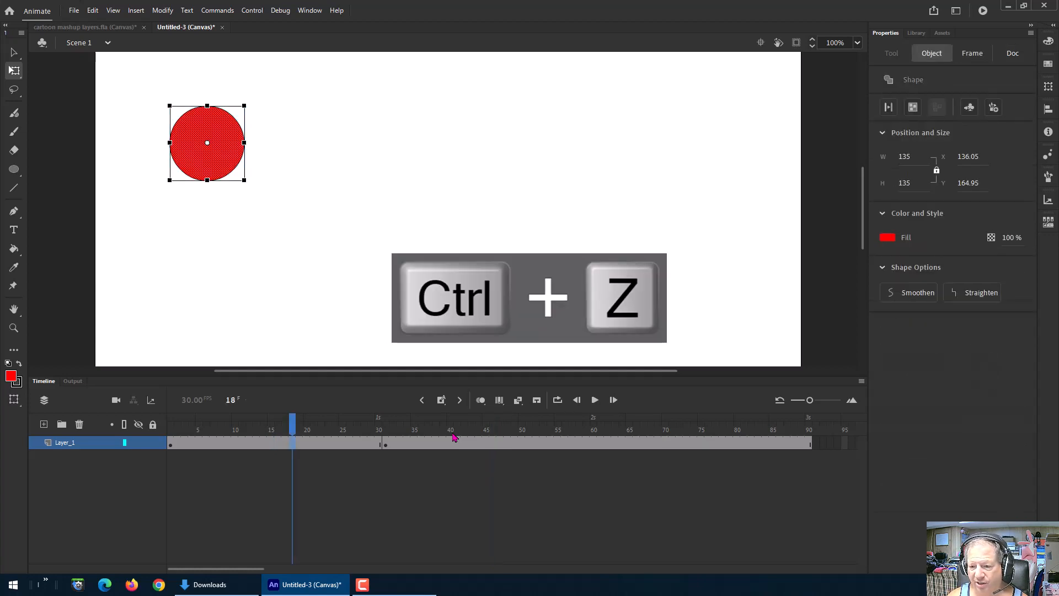
{"action": "key", "text": "ctrl+z"}
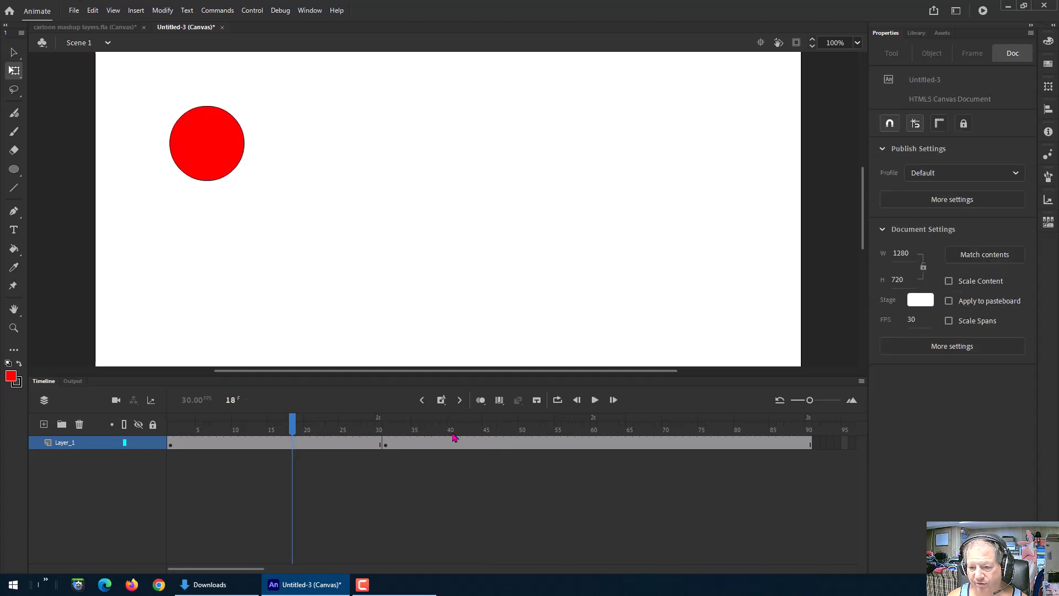
{"action": "key", "text": "ctrl+z"}
{"action": "key", "text": "ctrl+z"}
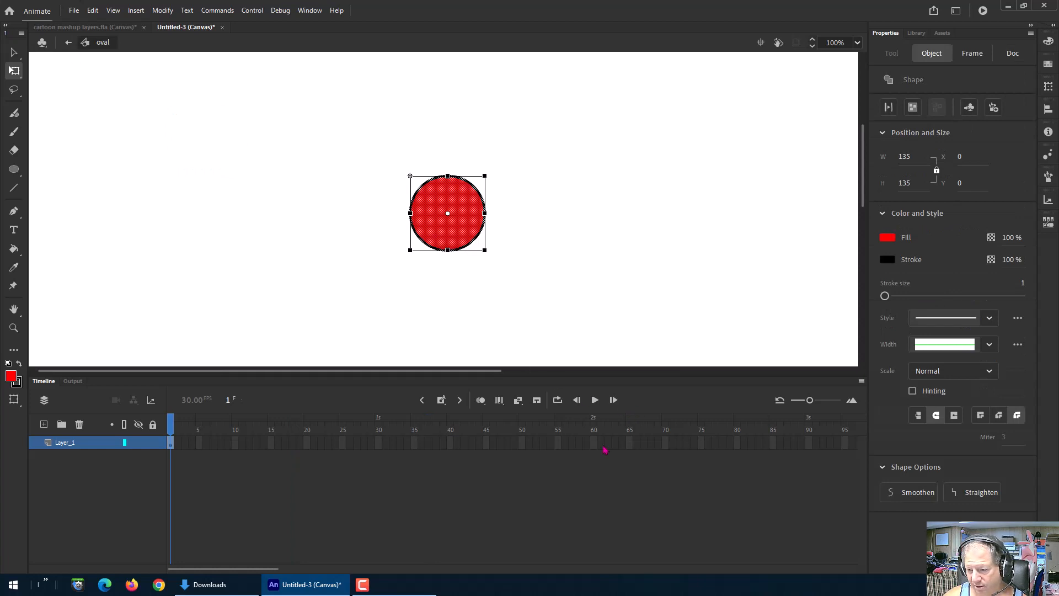
Extend the oval symbol's Layer_1 to frame 90 by inserting frames
{"action": "left_click", "coordinate": [809, 443]}
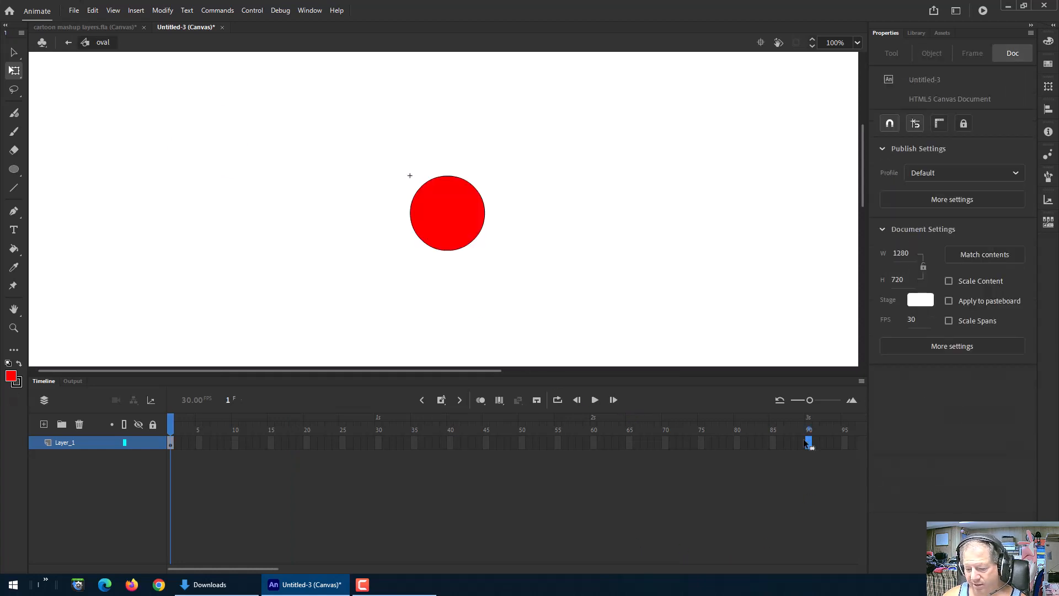
{"action": "key", "text": "F8"}
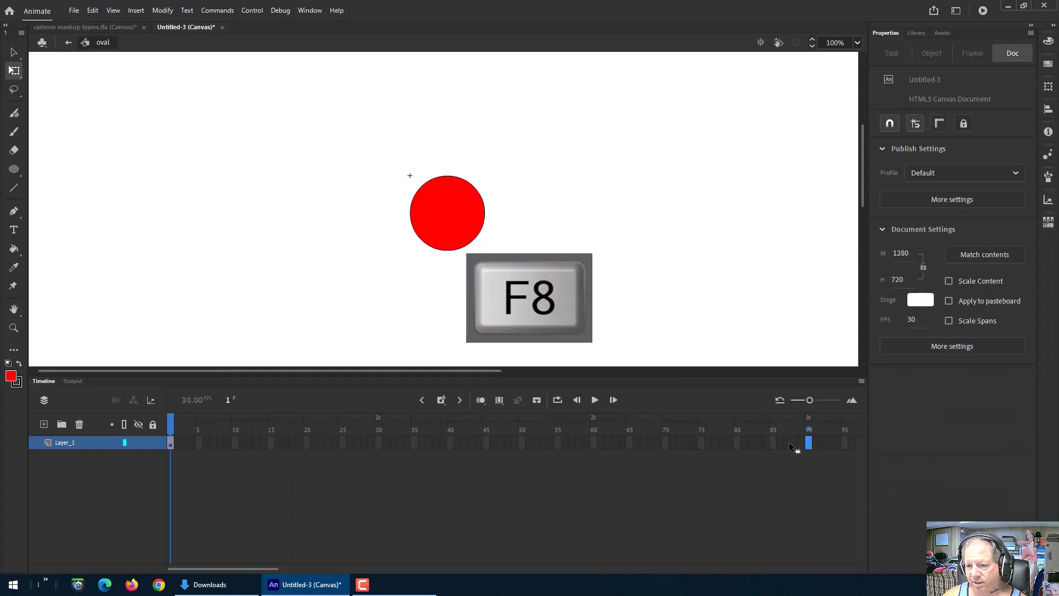
{"action": "key", "text": "F5"}
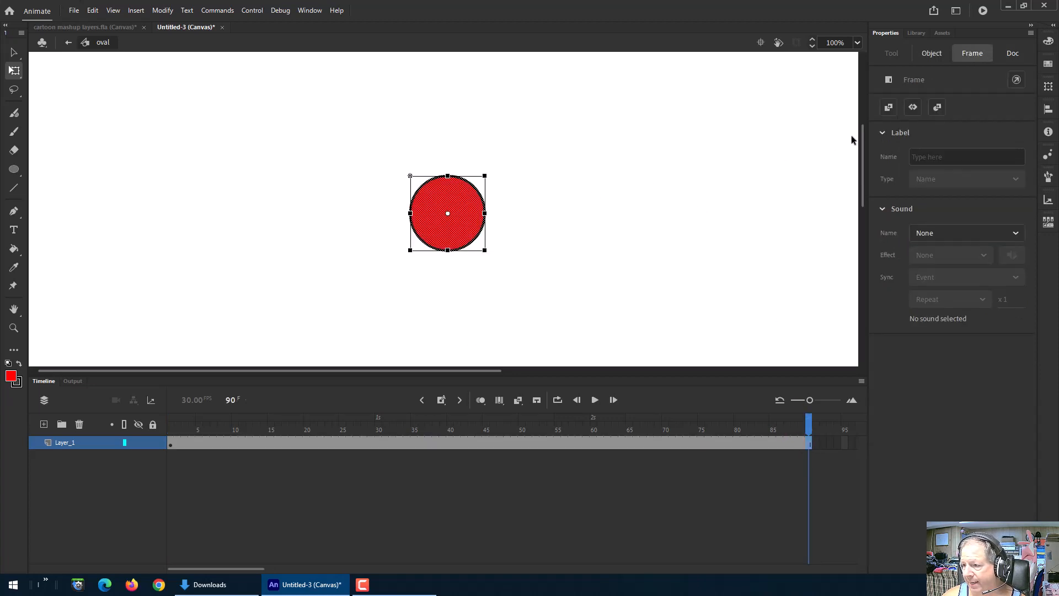
Examine the circle's fill inside the oval symbol at frame 90, and return the playhead to frame 1
{"action": "left_click", "coordinate": [693, 242]}
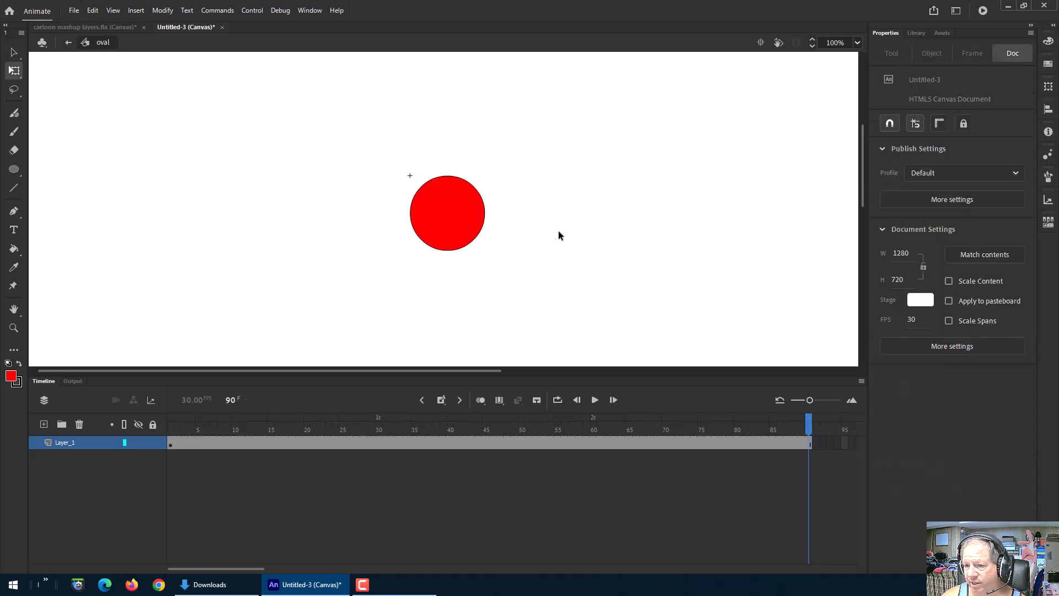
{"action": "left_click", "coordinate": [468, 223]}
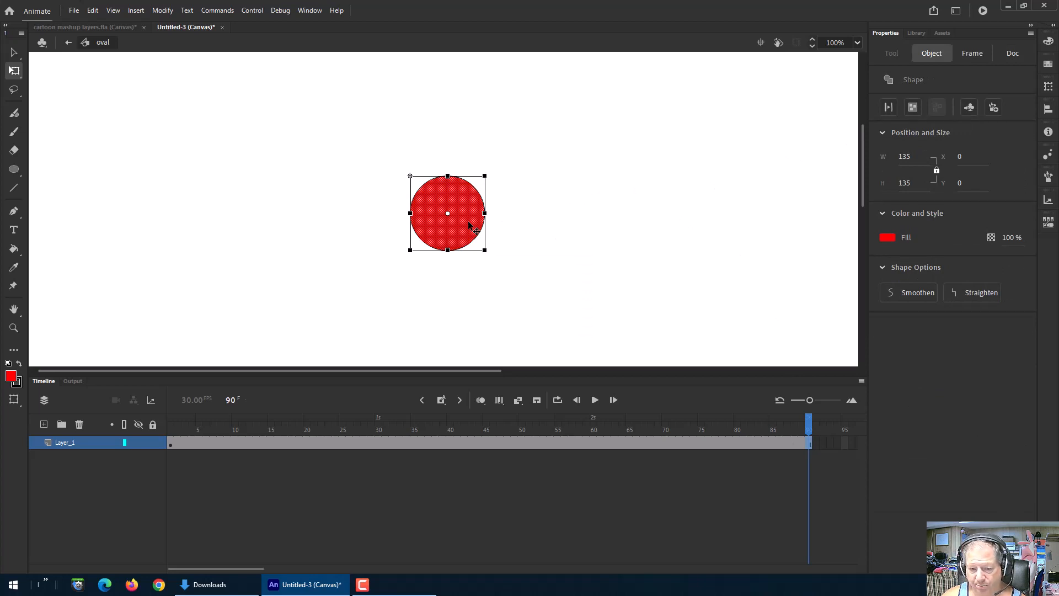
{"action": "left_click_drag", "start_coordinate": [813, 424], "coordinate": [165, 404]}
{"action": "left_click", "coordinate": [287, 404]}
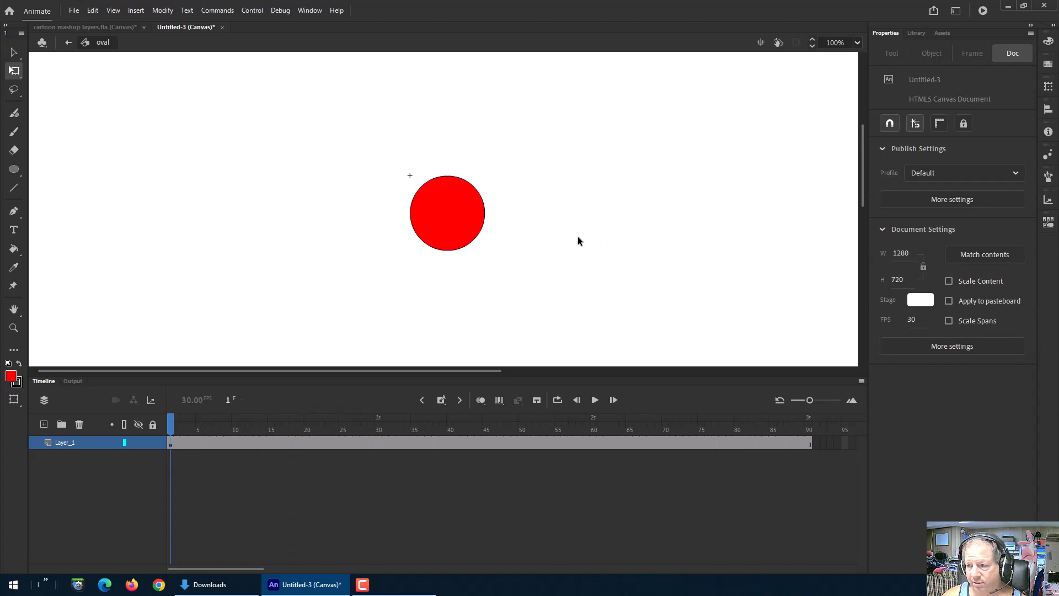
Delete the oval symbol from the document's library
{"action": "left_click", "coordinate": [916, 33]}
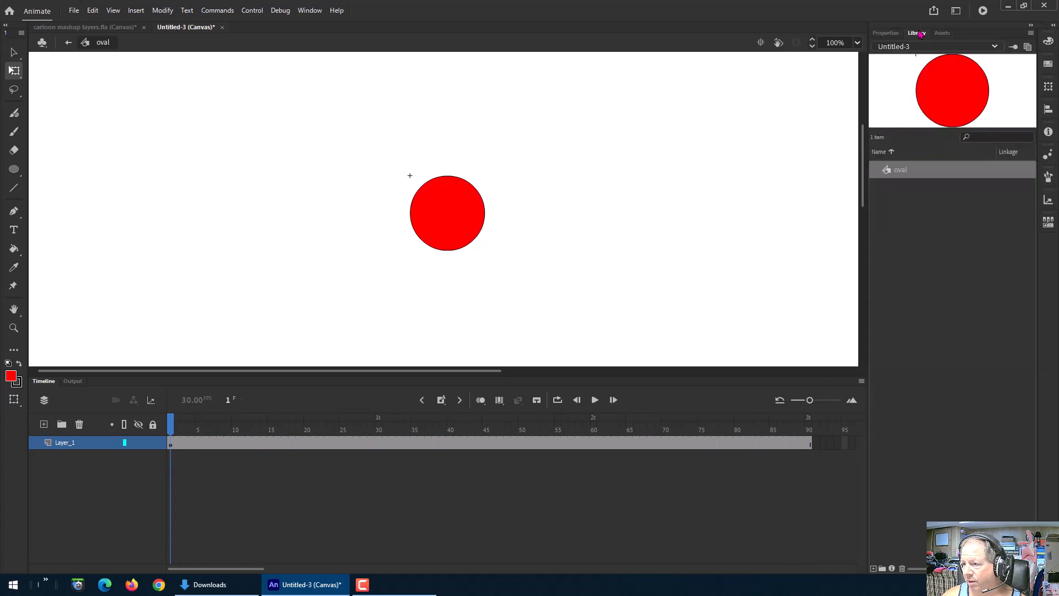
{"action": "right_click", "coordinate": [903, 173]}
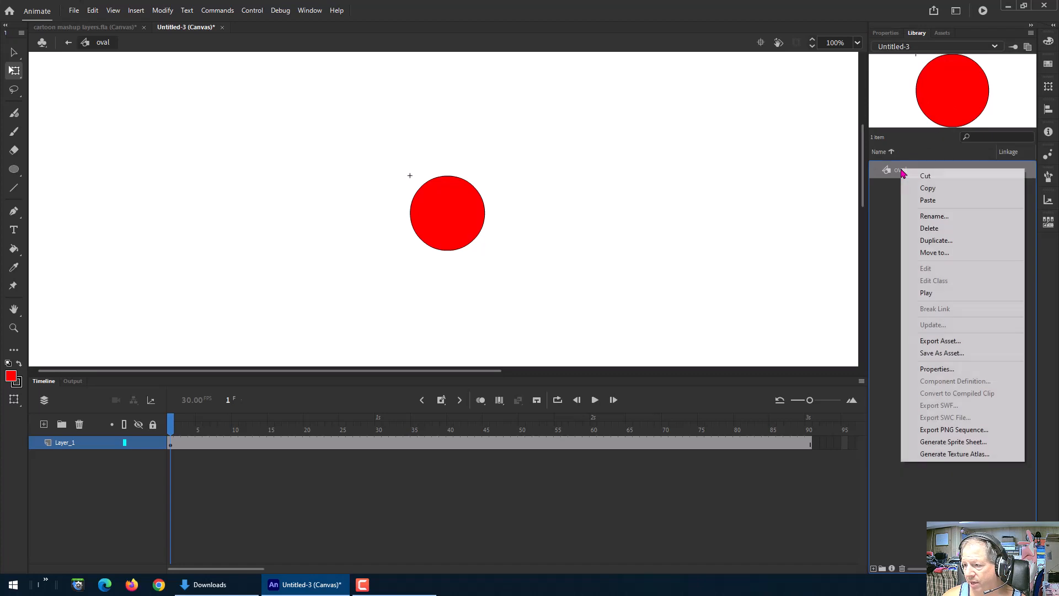
{"action": "left_click", "coordinate": [929, 228]}
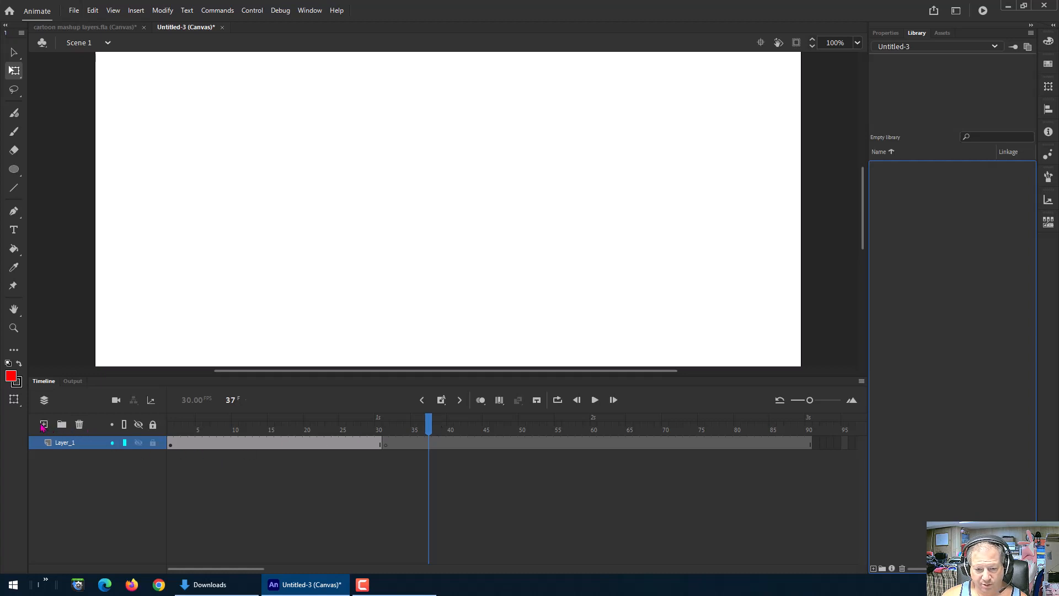
Add a new empty layer to Scene 1 and delete Layer_1
{"action": "left_click", "coordinate": [43, 424]}
{"action": "left_click", "coordinate": [79, 425]}
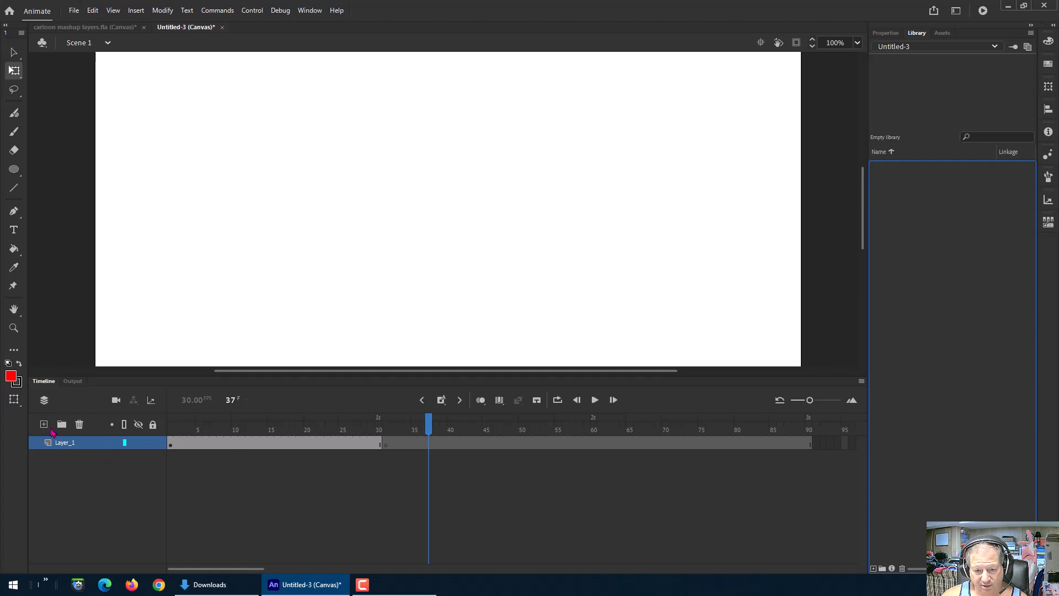
{"action": "left_click", "coordinate": [44, 424]}
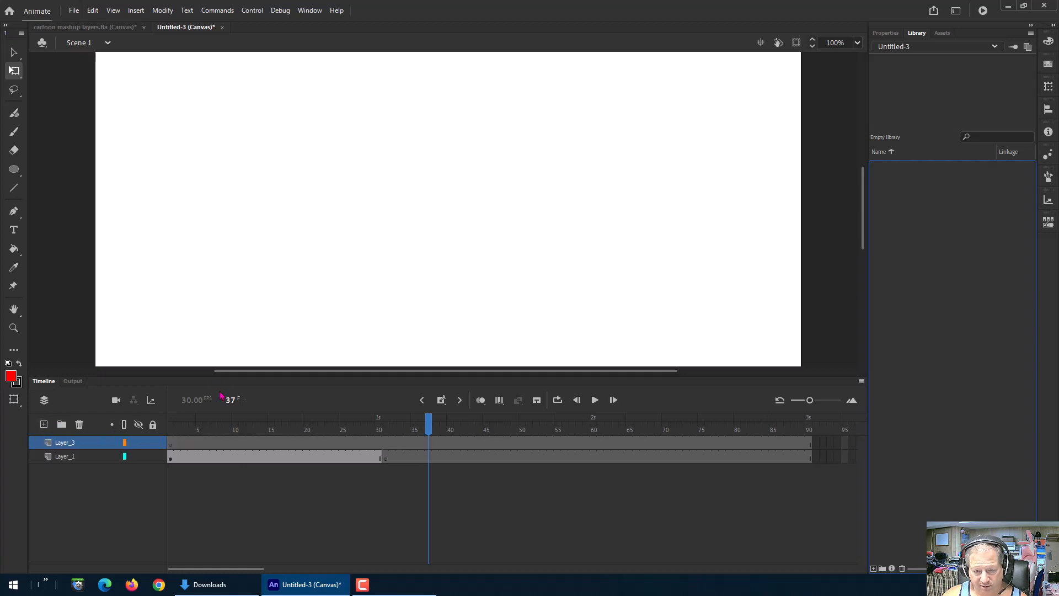
{"action": "left_click", "coordinate": [77, 456]}
{"action": "left_click", "coordinate": [79, 424]}
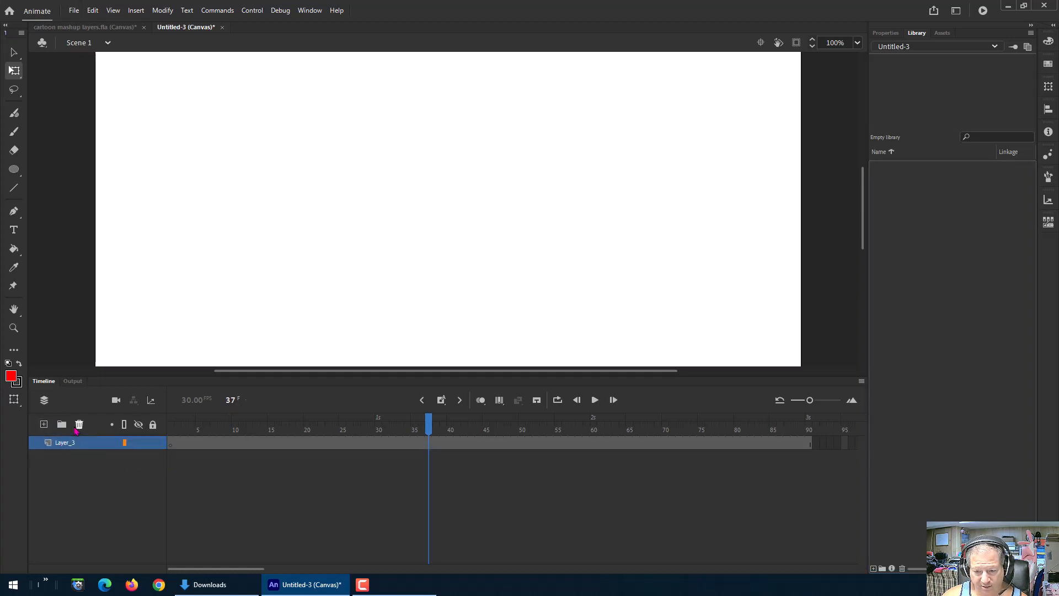
Draw a red circle with the Oval tool at frame 1 of Layer_3, in the stage's upper-left area
{"action": "left_click", "coordinate": [344, 444]}
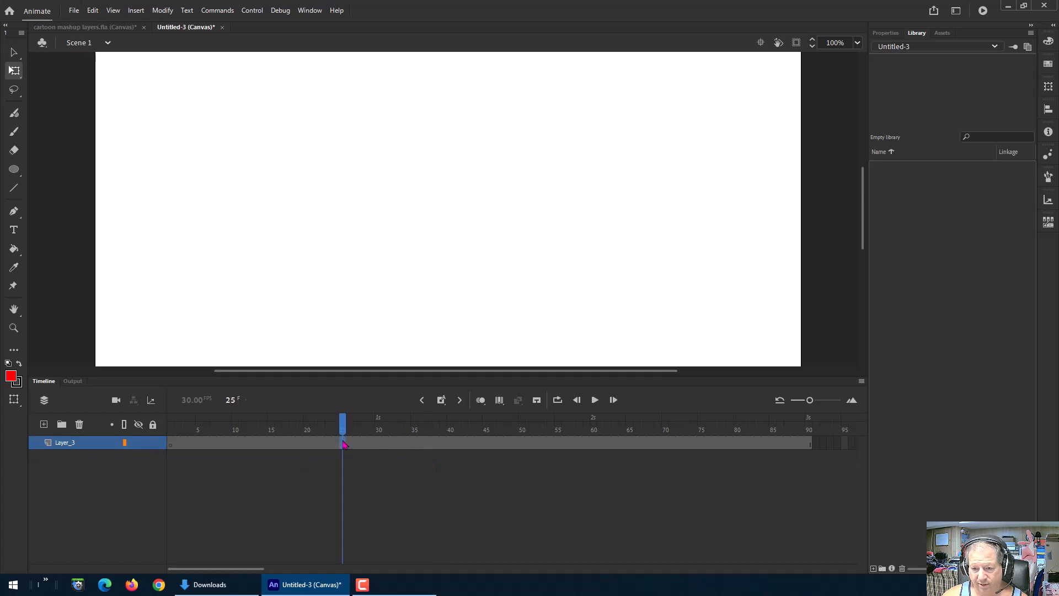
{"action": "left_click_drag", "start_coordinate": [346, 430], "coordinate": [164, 414]}
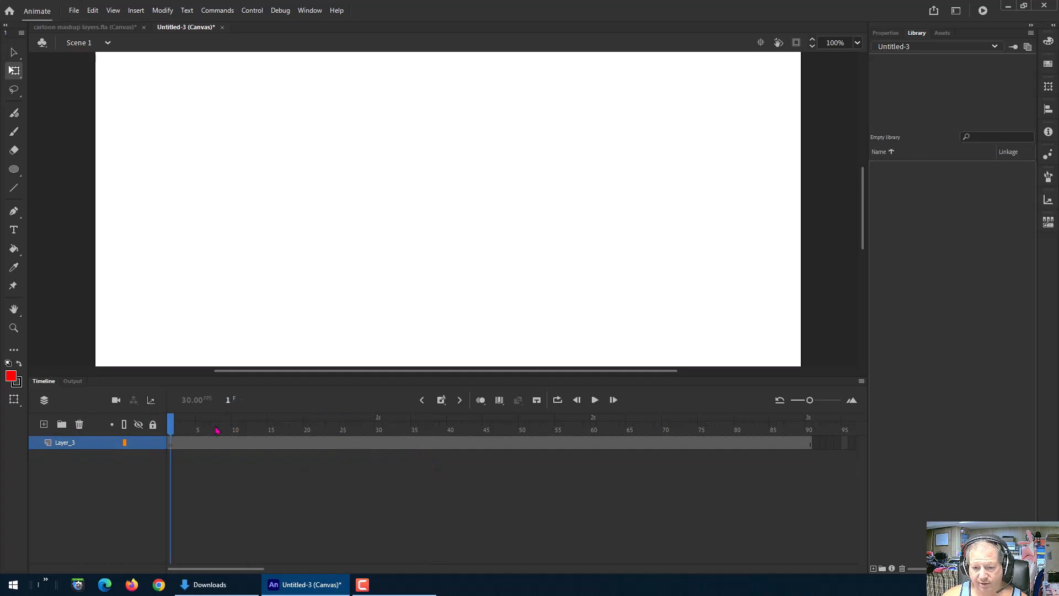
{"action": "left_click", "coordinate": [14, 170]}
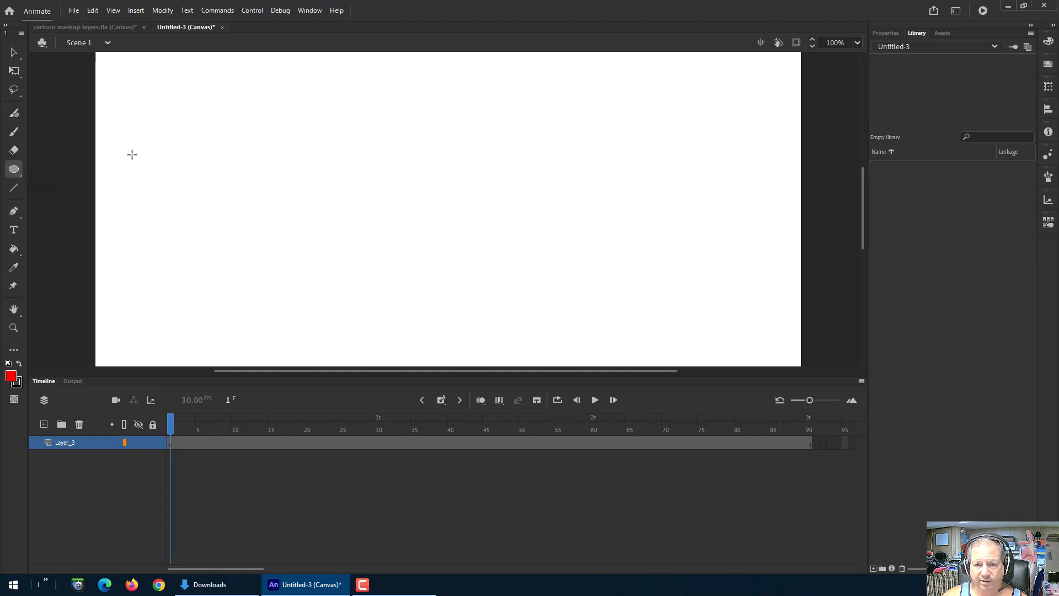
{"action": "mouse_move", "coordinate": [149, 111]}
{"action": "left_mouse_down"}
{"action": "mouse_move", "coordinate": [170, 161]}
{"action": "mouse_move", "coordinate": [230, 189]}
{"action": "left_mouse_up"}
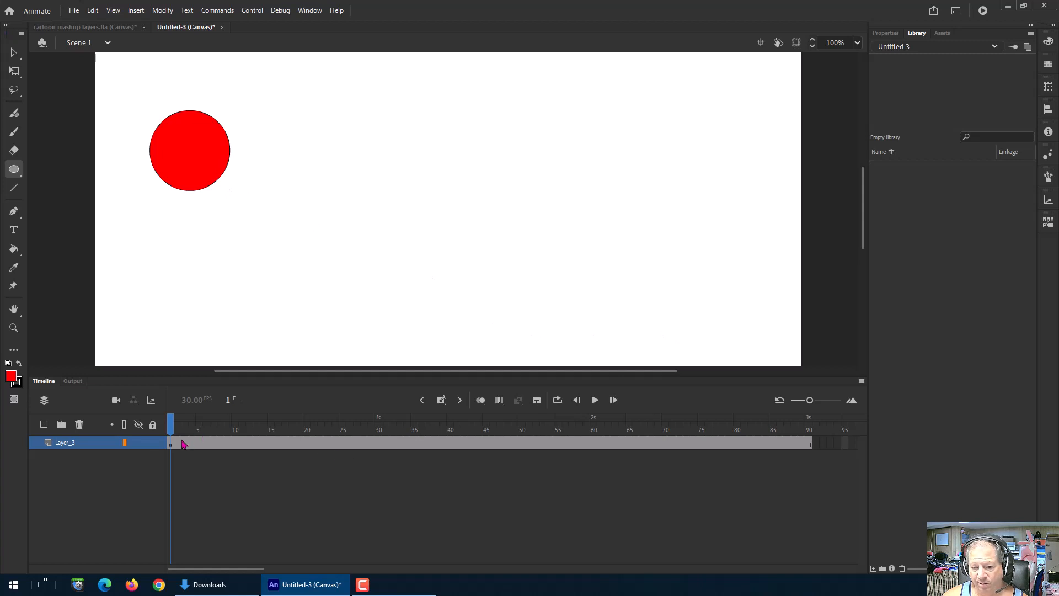
{"action": "mouse_move", "coordinate": [170, 428]}
{"action": "left_mouse_down"}
{"action": "mouse_move", "coordinate": [415, 424]}
{"action": "mouse_move", "coordinate": [173, 434]}
{"action": "left_mouse_up"}
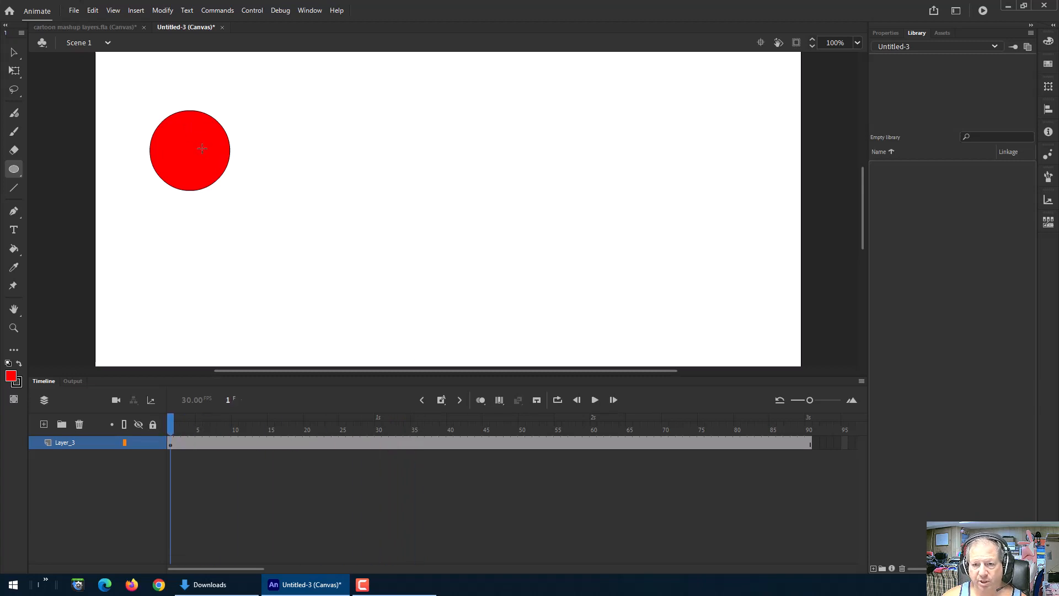
Convert the circle's fill and outline to a Graphic symbol named "oval"
{"action": "left_click", "coordinate": [14, 53]}
{"action": "left_click", "coordinate": [188, 147]}
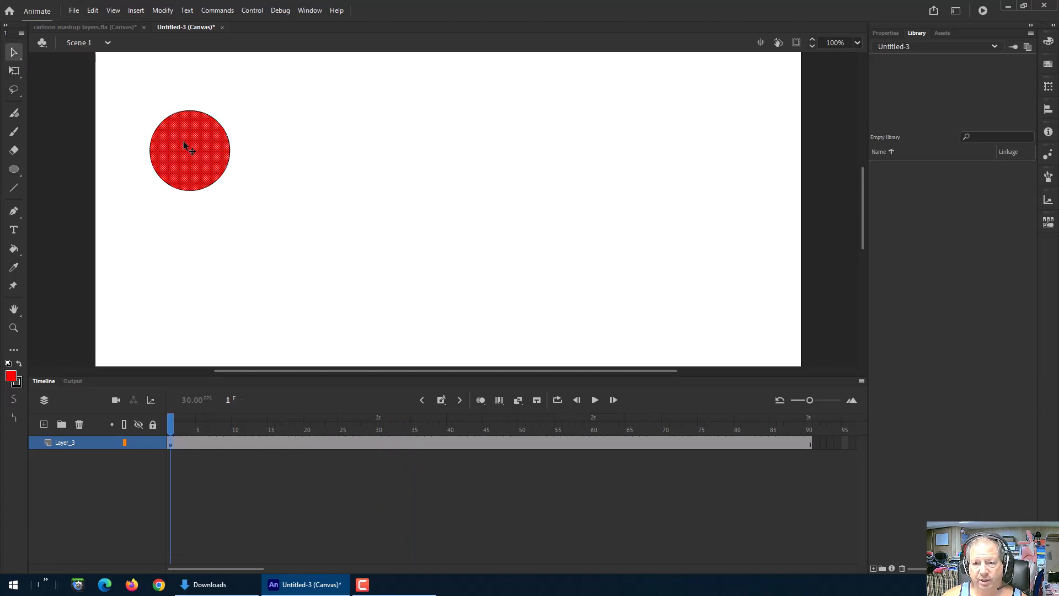
{"action": "double_click", "coordinate": [200, 171]}
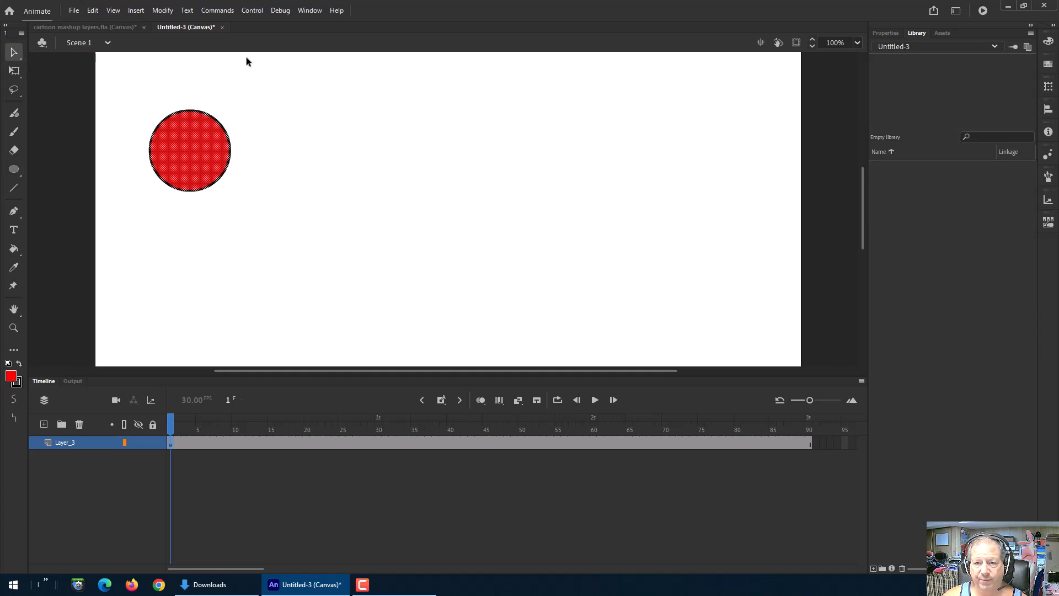
{"action": "key", "text": "F8"}
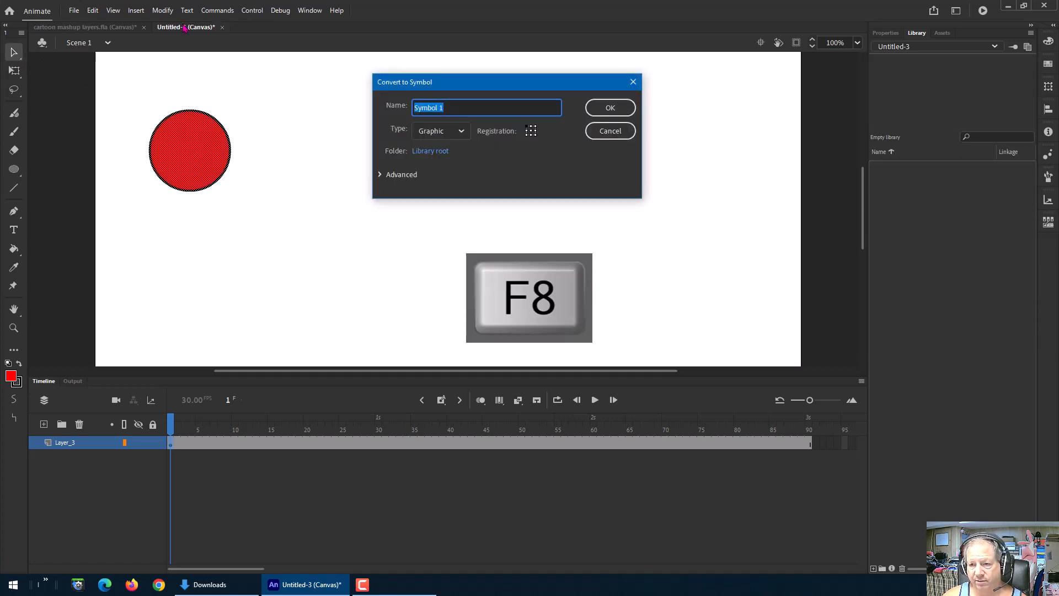
{"action": "type", "text": "oval"}
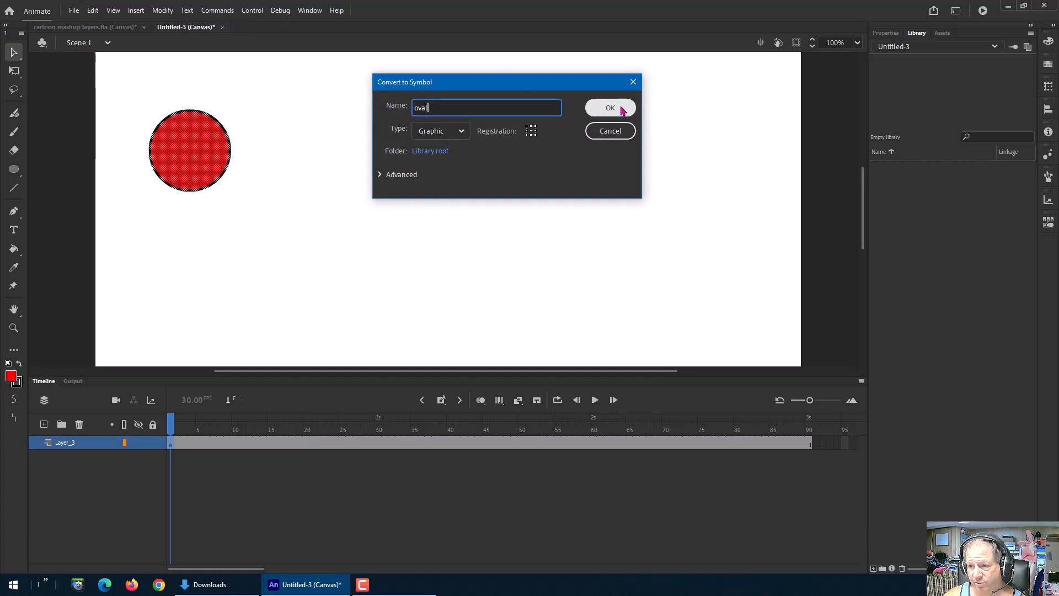
{"action": "left_click", "coordinate": [593, 108]}
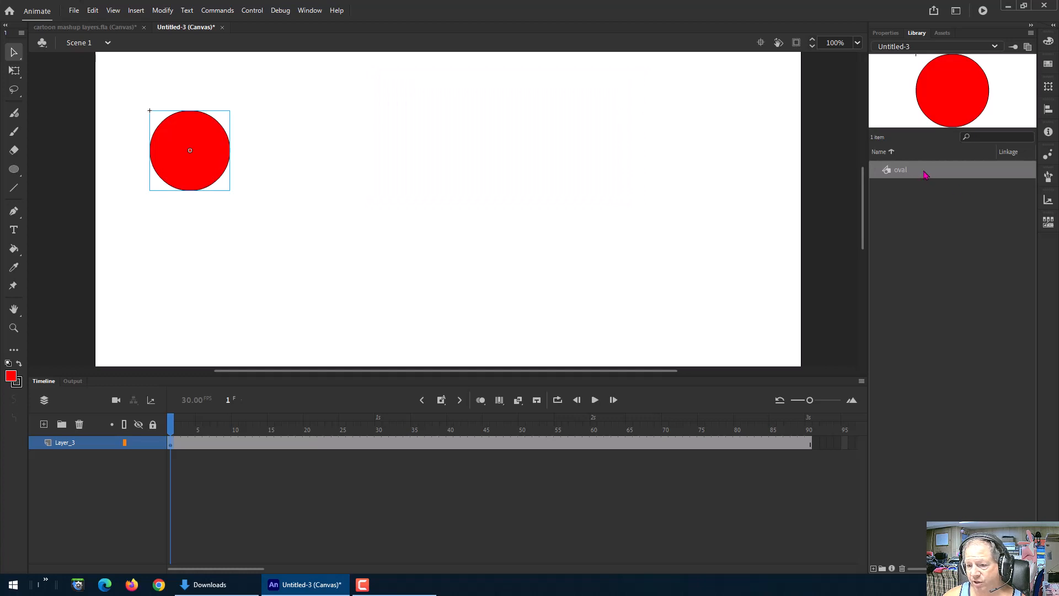
Create a motion tween on the Layer_3 frame span containing the oval symbol
{"action": "left_click", "coordinate": [171, 427]}
{"action": "mouse_move", "coordinate": [170, 427]}
{"action": "left_mouse_down"}
{"action": "mouse_move", "coordinate": [199, 428]}
{"action": "mouse_move", "coordinate": [166, 429]}
{"action": "left_mouse_up"}
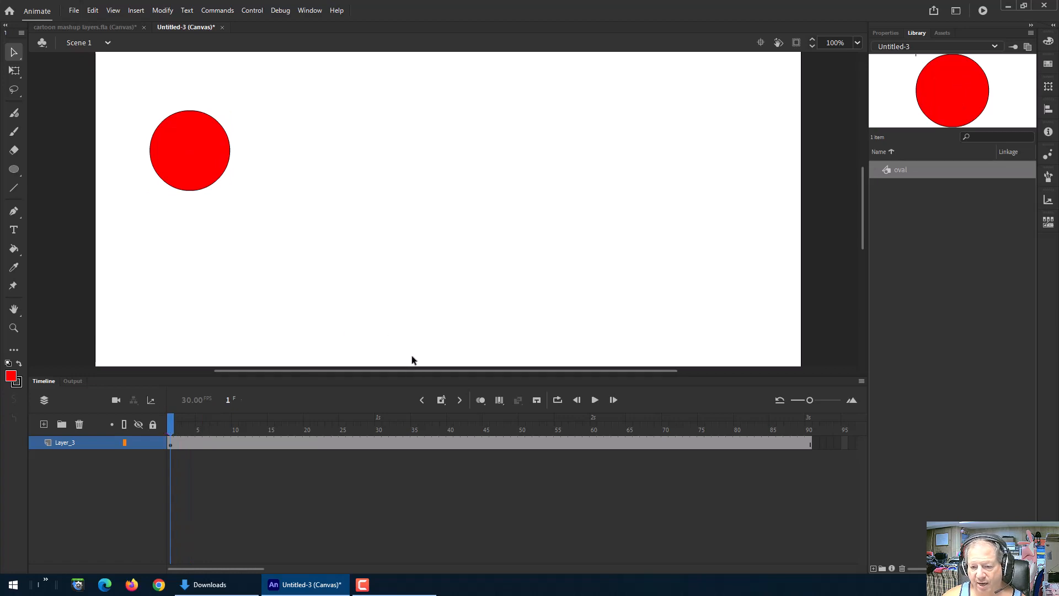
{"action": "right_click", "coordinate": [404, 448]}
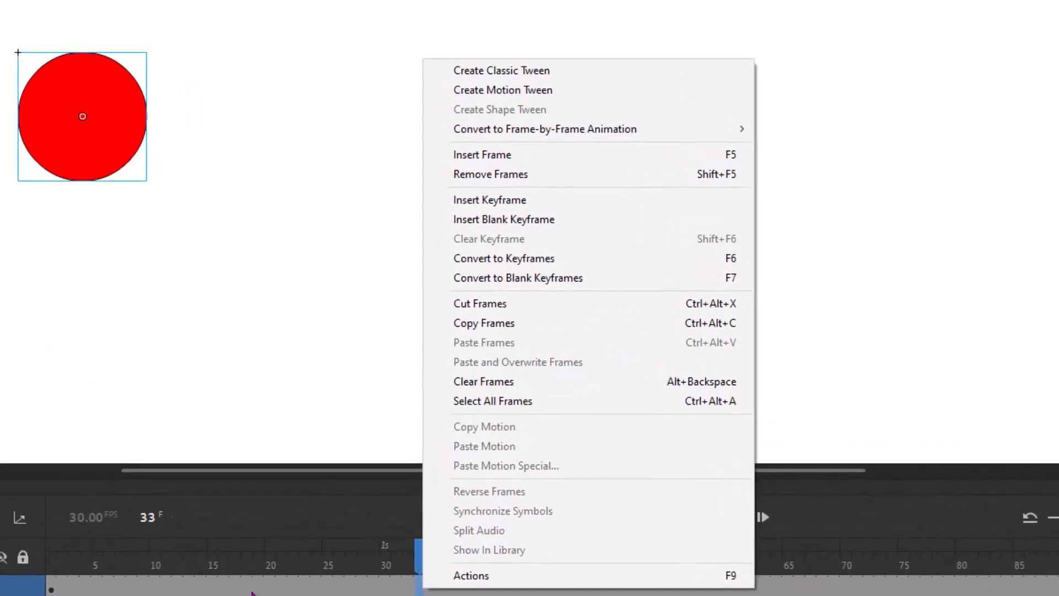
{"action": "left_click", "coordinate": [550, 93]}
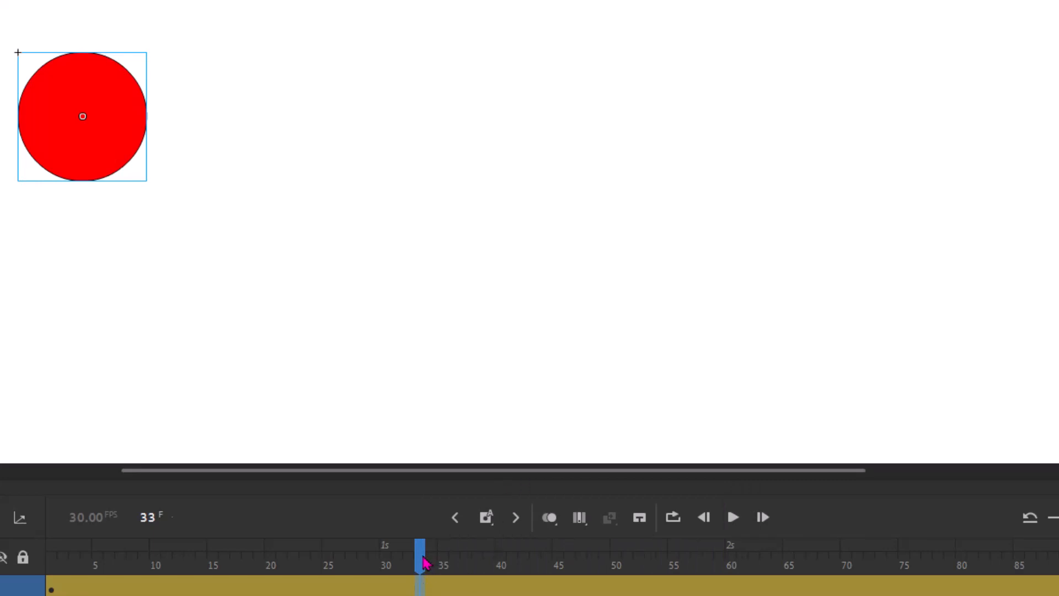
Move the circle at frame 1 to the right of the stage's centre, and play the timeline to preview the tween
{"action": "left_click_drag", "start_coordinate": [424, 562], "coordinate": [44, 574]}
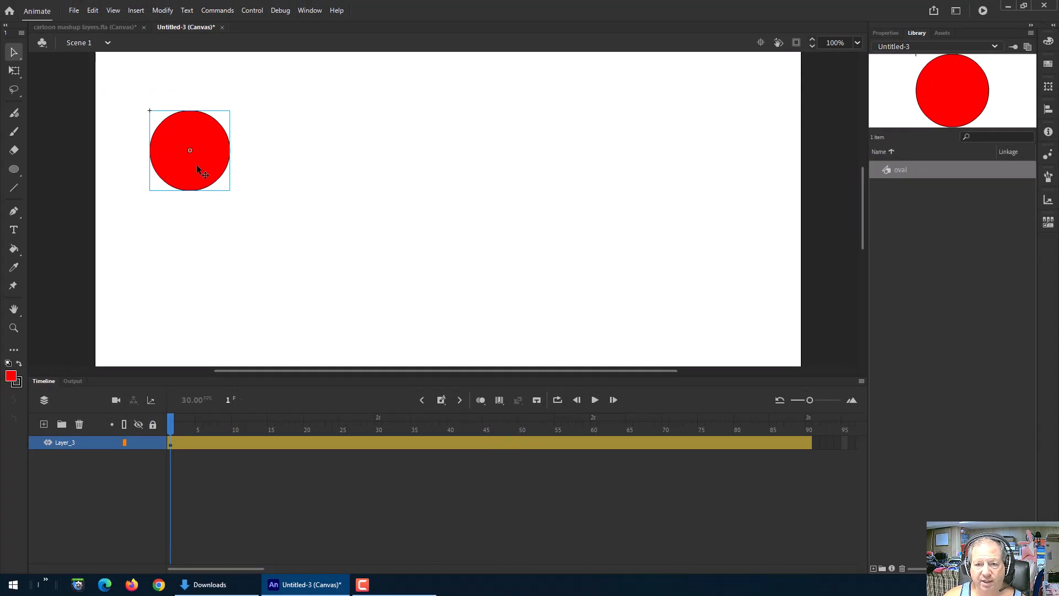
{"action": "left_click_drag", "start_coordinate": [197, 168], "coordinate": [558, 253]}
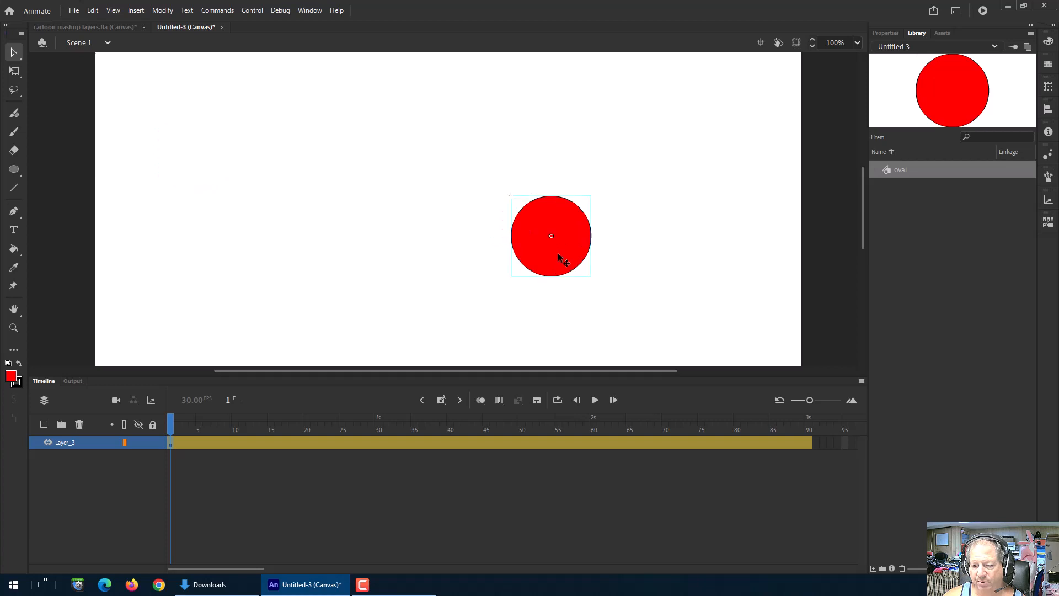
{"action": "left_click", "coordinate": [594, 401]}
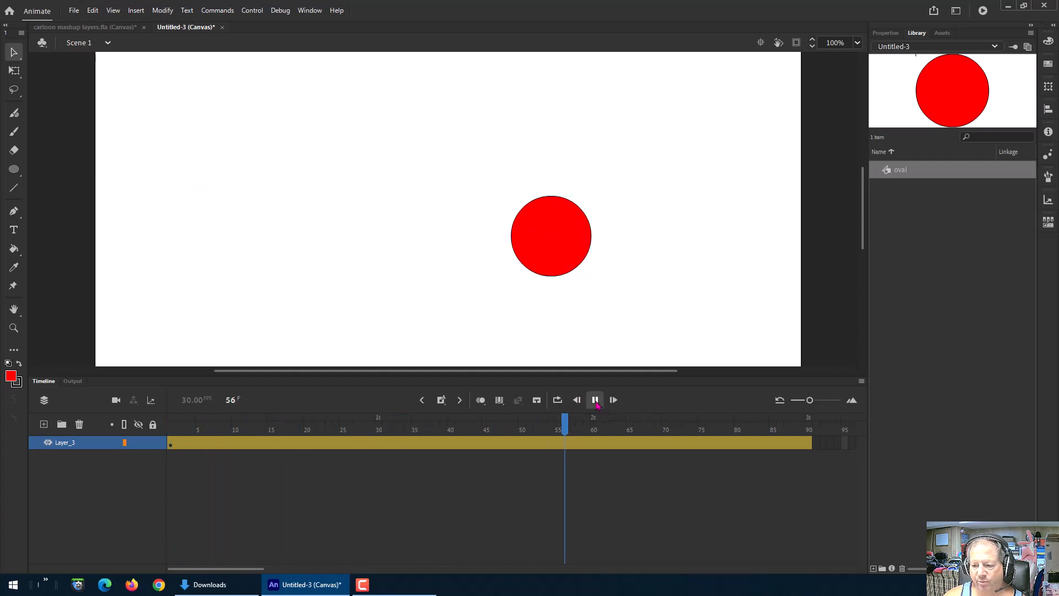
{"action": "left_click", "coordinate": [595, 400]}
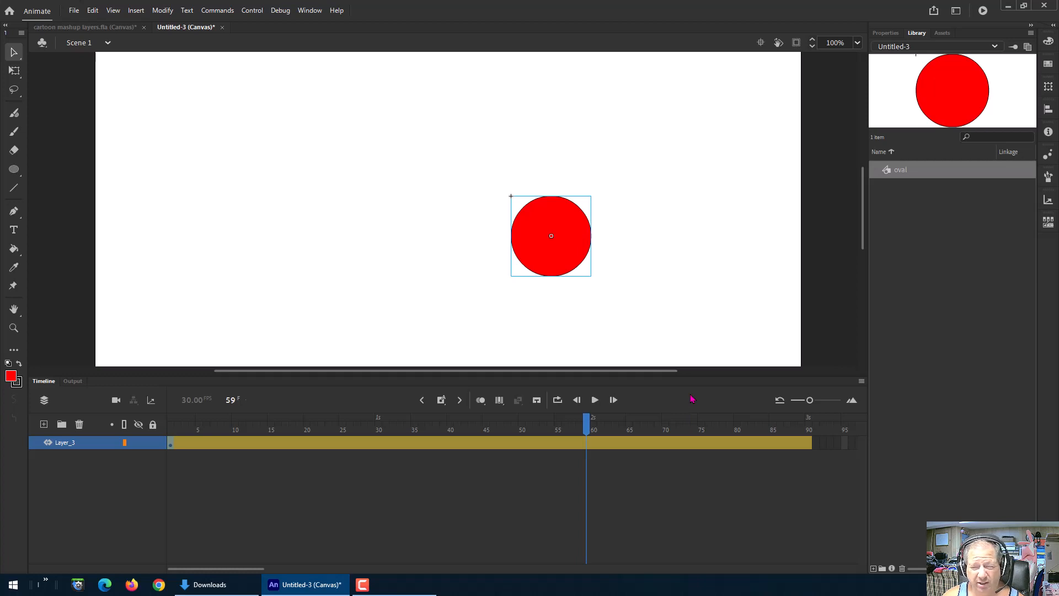
Place the circle in the stage's upper-left corner at frame 1 and in its lower-right corner at frame 30
{"action": "left_click_drag", "start_coordinate": [589, 430], "coordinate": [169, 425]}
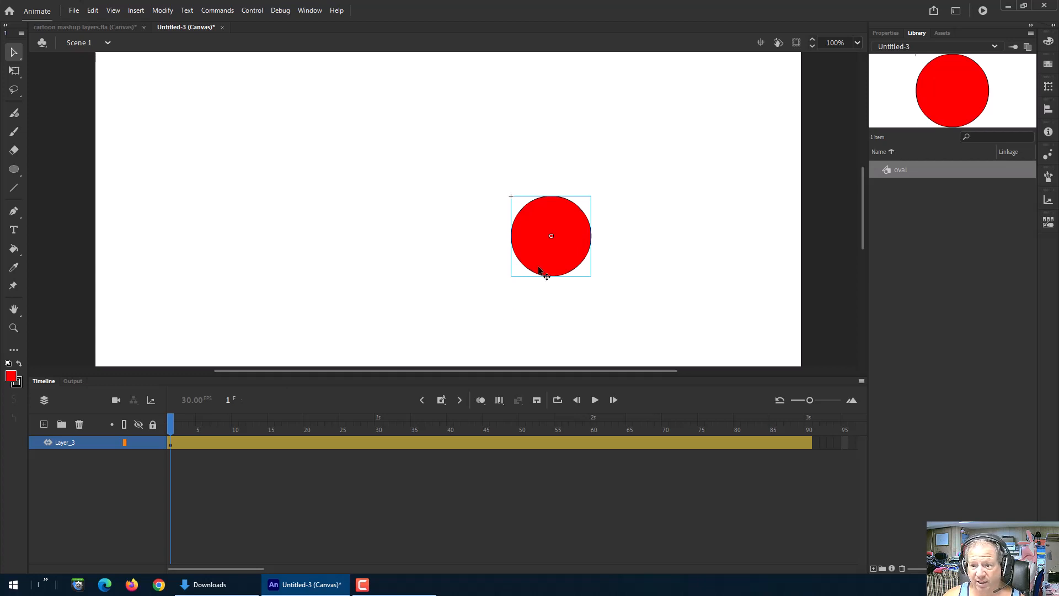
{"action": "left_click_drag", "start_coordinate": [544, 272], "coordinate": [138, 129]}
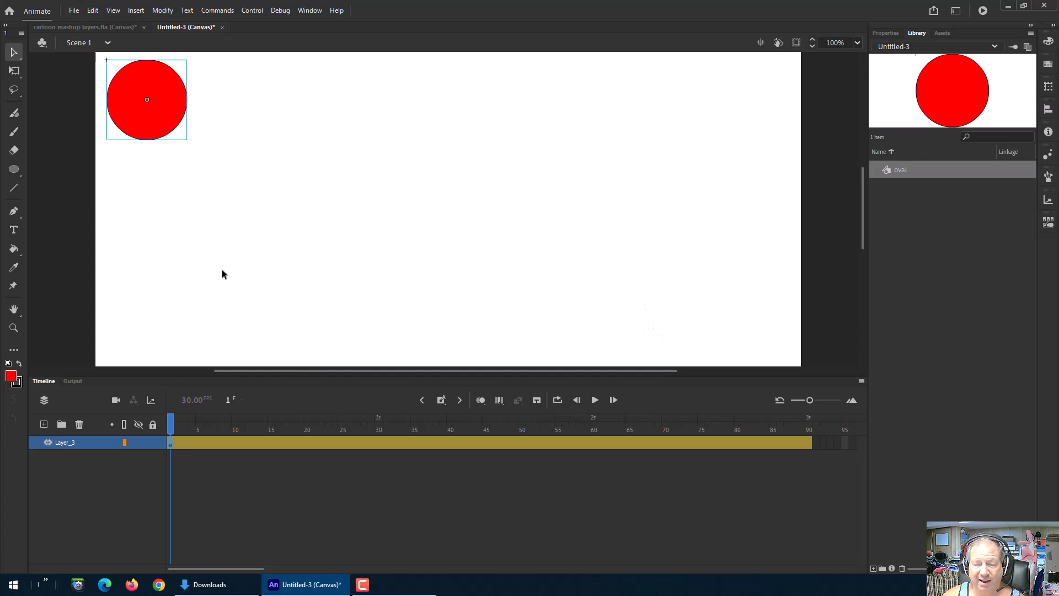
{"action": "left_click_drag", "start_coordinate": [174, 423], "coordinate": [376, 422]}
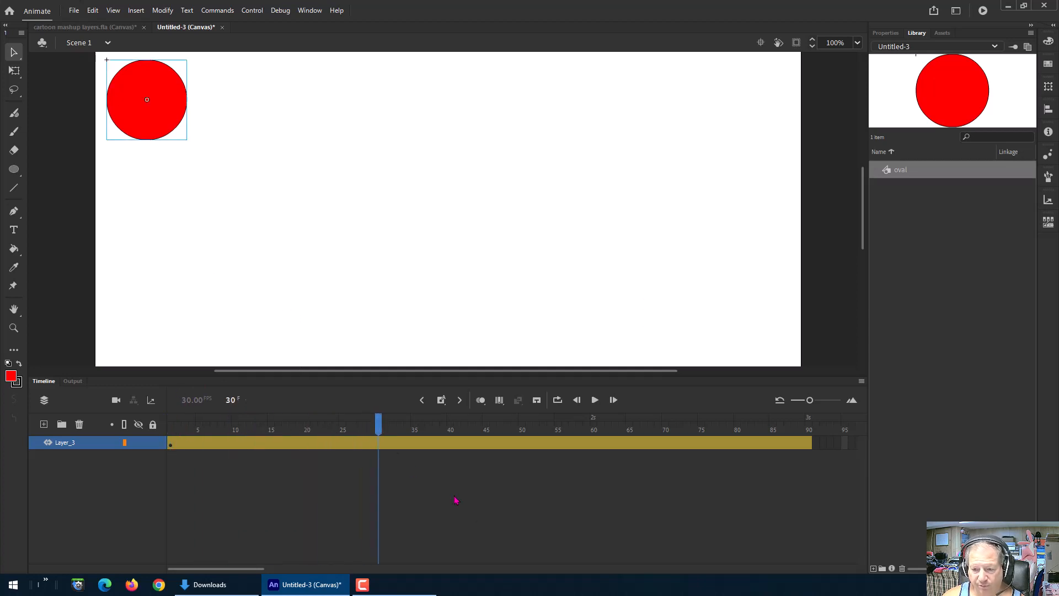
{"action": "left_click_drag", "start_coordinate": [158, 122], "coordinate": [741, 330]}
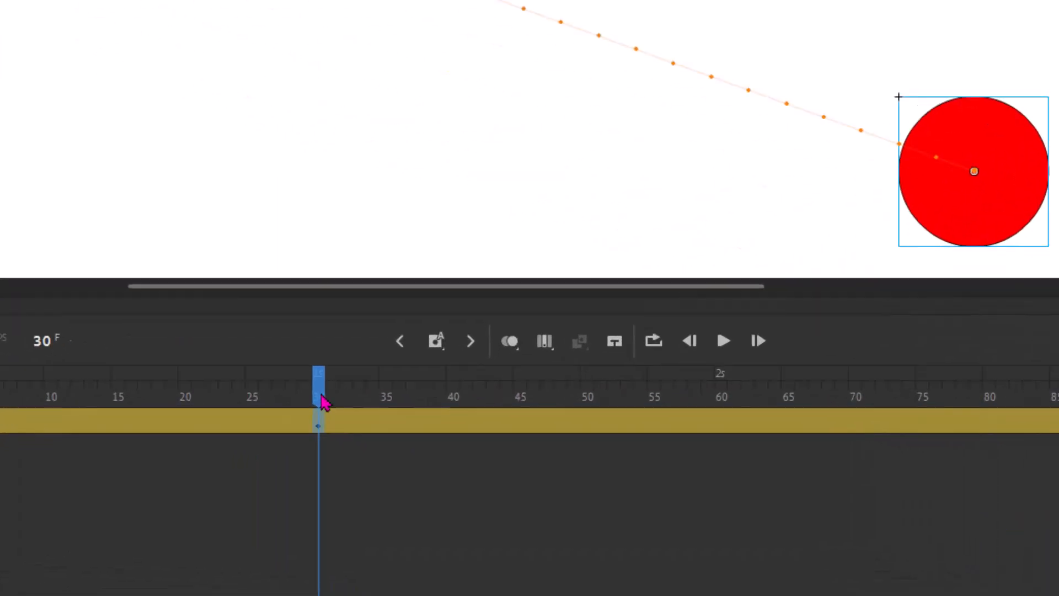
Inspect the keyframe at frame 30, and squash the circle there into a narrow vertical ellipse with the Free Transform tool
{"action": "left_click_drag", "start_coordinate": [286, 380], "coordinate": [365, 378]}
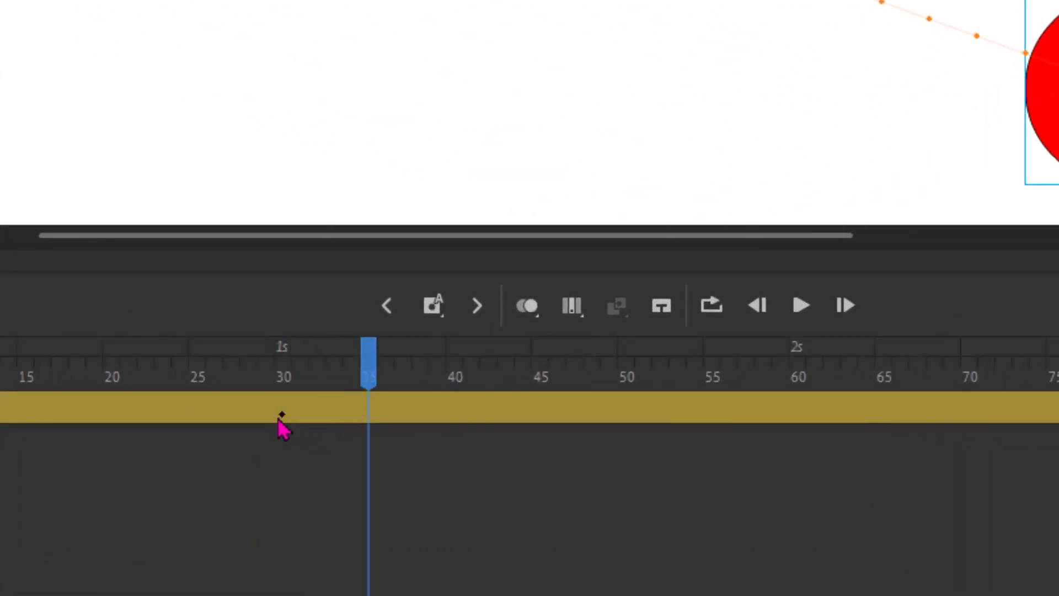
{"action": "left_click", "coordinate": [353, 365]}
{"action": "left_click_drag", "start_coordinate": [354, 366], "coordinate": [288, 383]}
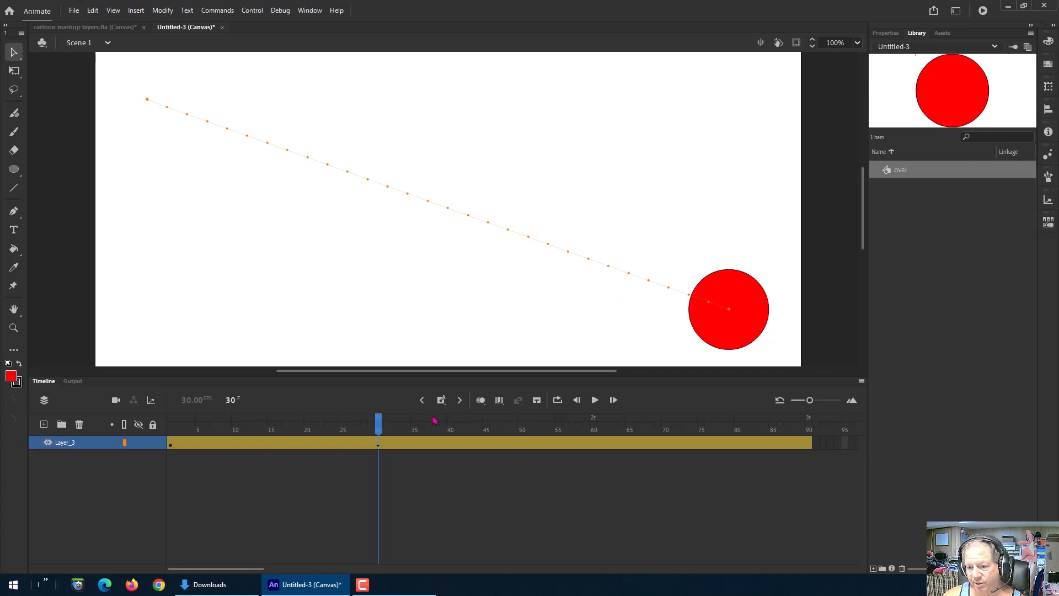
{"action": "mouse_move", "coordinate": [380, 427]}
{"action": "left_mouse_down"}
{"action": "mouse_move", "coordinate": [171, 426]}
{"action": "mouse_move", "coordinate": [378, 426]}
{"action": "left_mouse_up"}
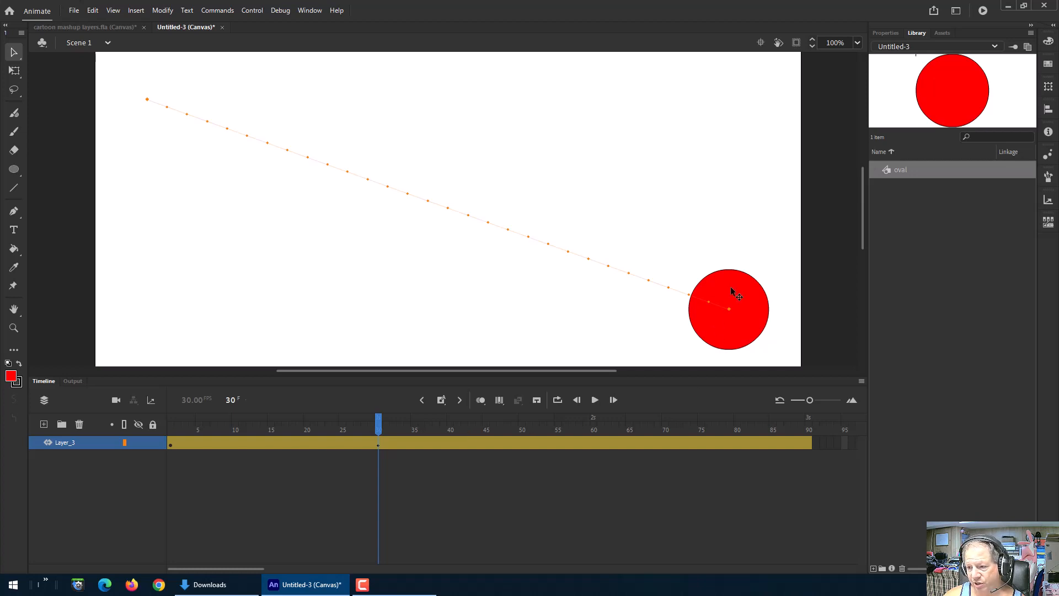
{"action": "left_click", "coordinate": [749, 316]}
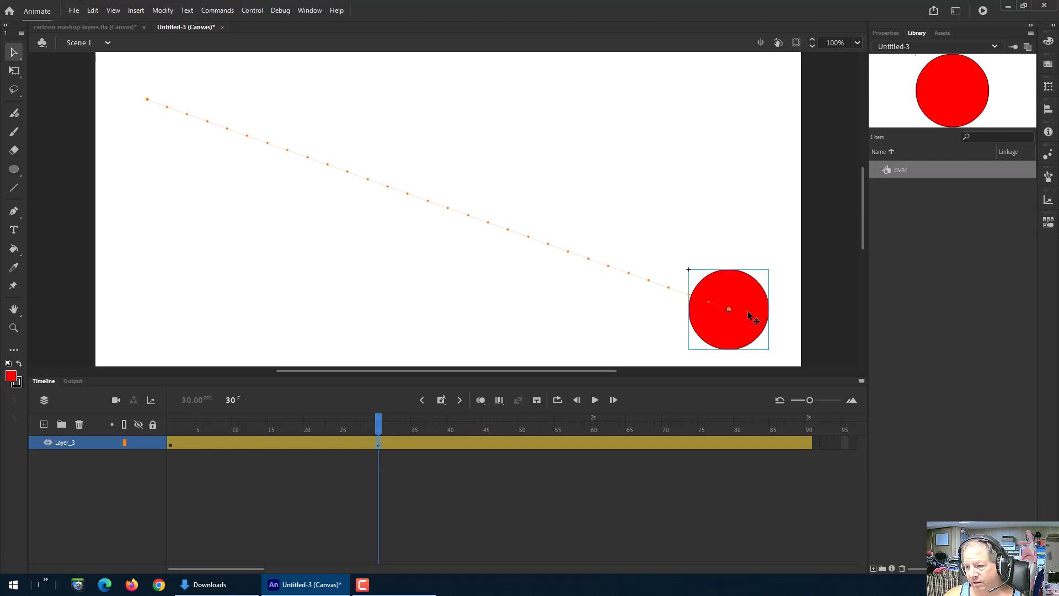
{"action": "left_click", "coordinate": [15, 73]}
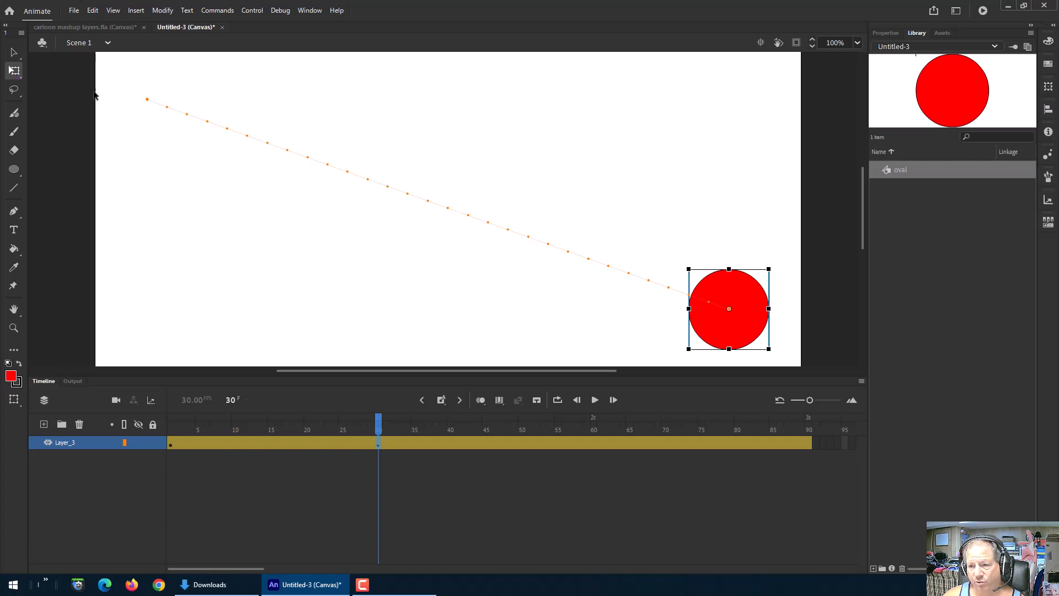
{"action": "left_click_drag", "start_coordinate": [686, 267], "coordinate": [712, 274]}
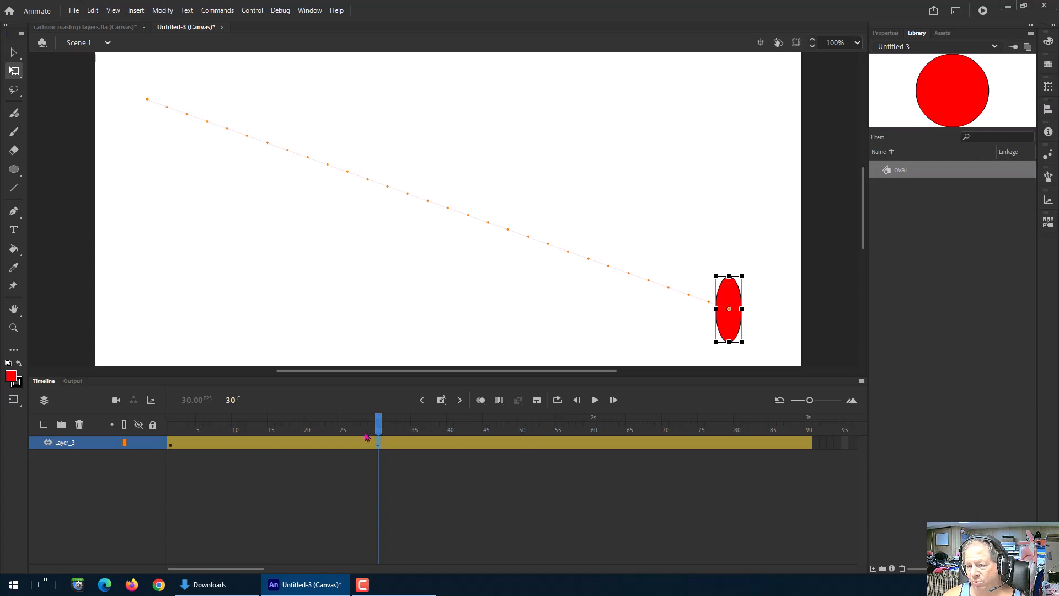
Clear the Scale property from the tween keyframe at frame 30
{"action": "mouse_move", "coordinate": [379, 429]}
{"action": "left_mouse_down"}
{"action": "mouse_move", "coordinate": [170, 419]}
{"action": "mouse_move", "coordinate": [403, 432]}
{"action": "mouse_move", "coordinate": [379, 433]}
{"action": "left_mouse_up"}
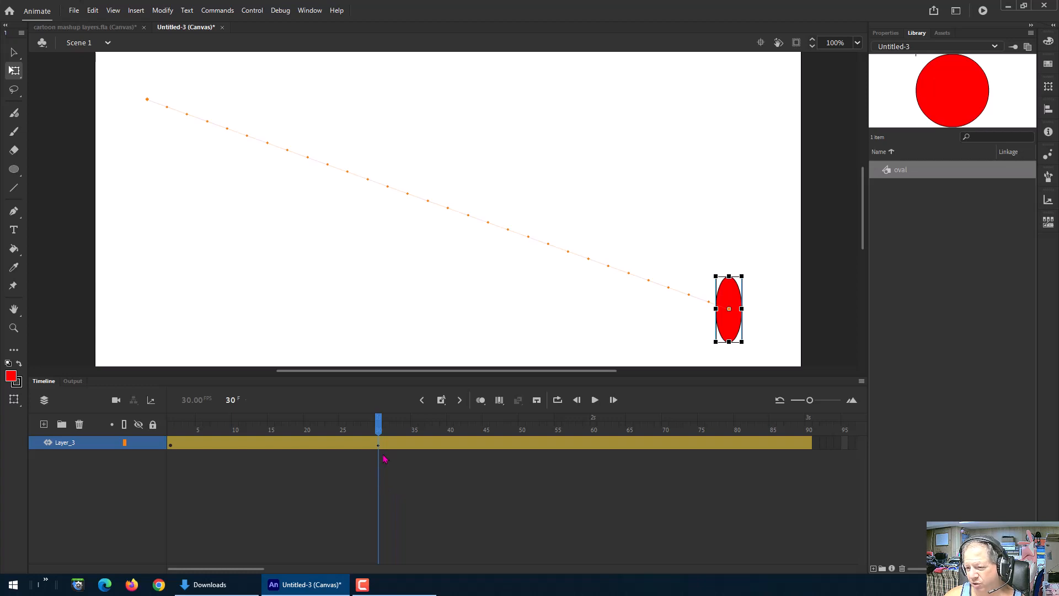
{"action": "right_click", "coordinate": [378, 445]}
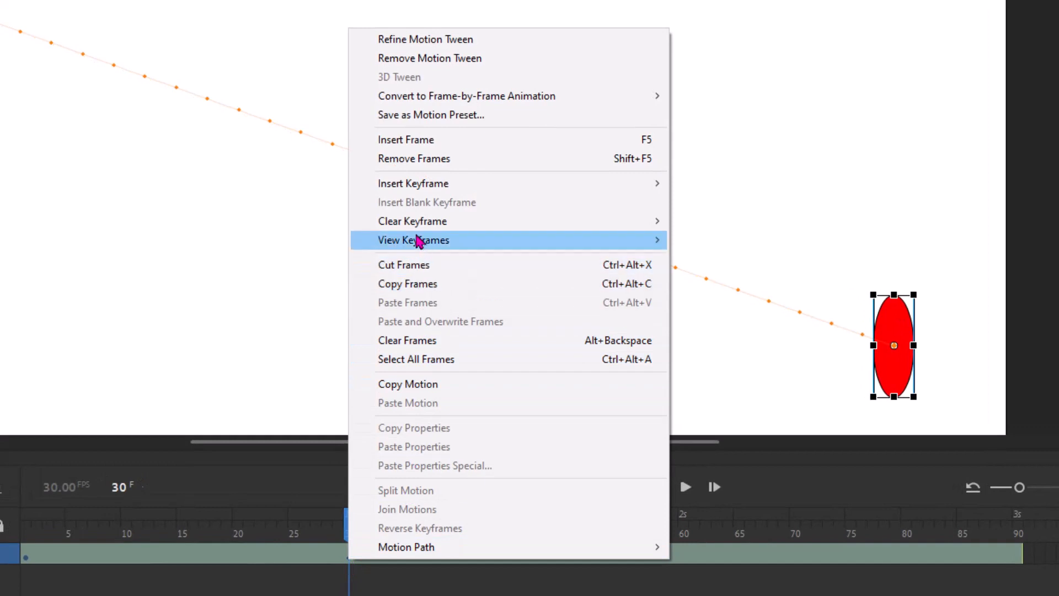
{"action": "mouse_move", "coordinate": [411, 223]}
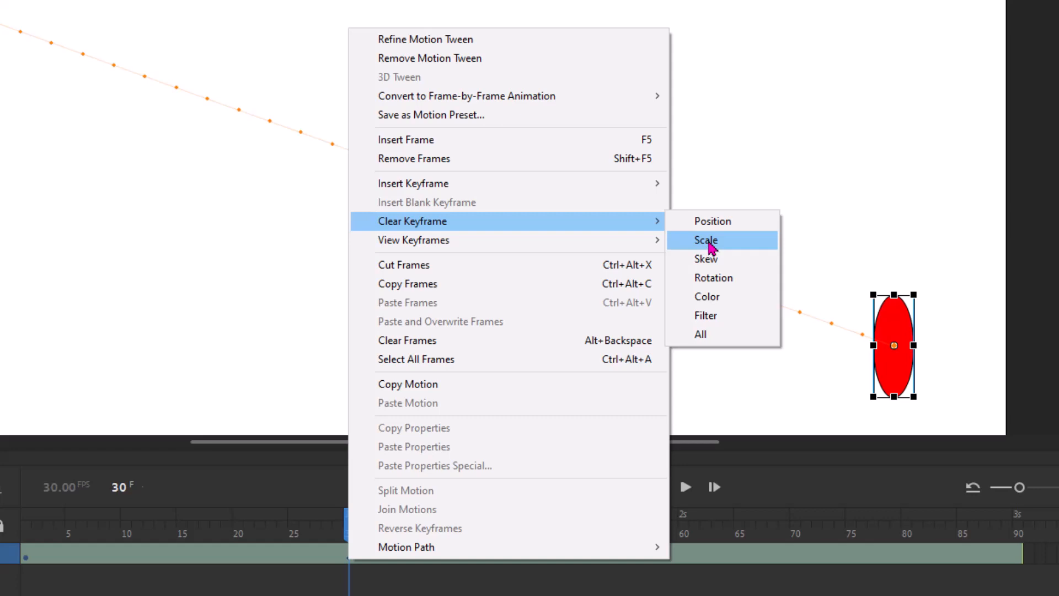
{"action": "left_click", "coordinate": [709, 243]}
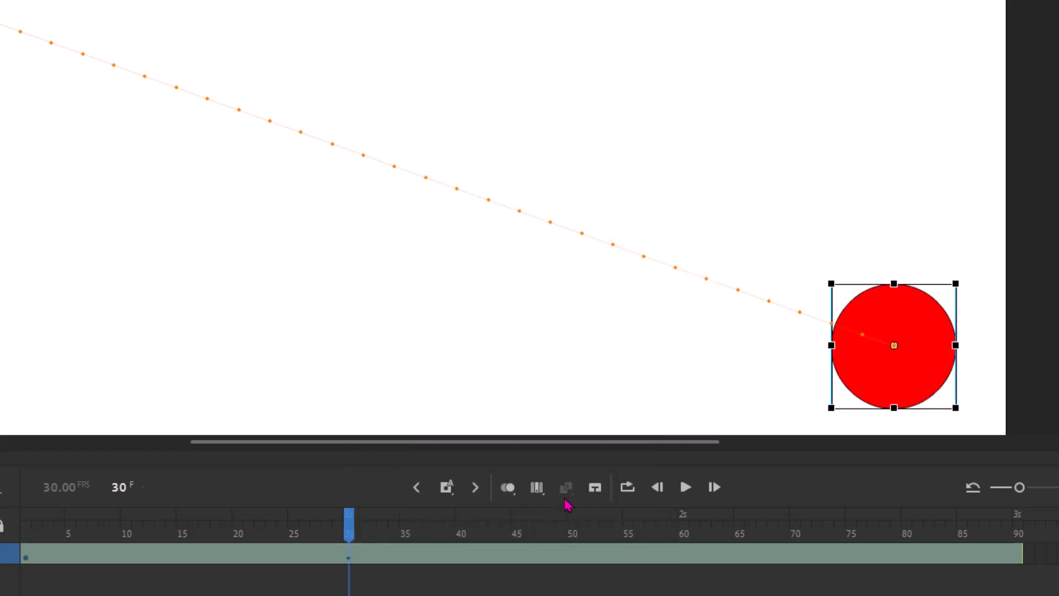
Scrub between frame 1 and frame 30, and play the timeline from frame 1 to preview the straight-line tween
{"action": "left_click_drag", "start_coordinate": [353, 530], "coordinate": [58, 535]}
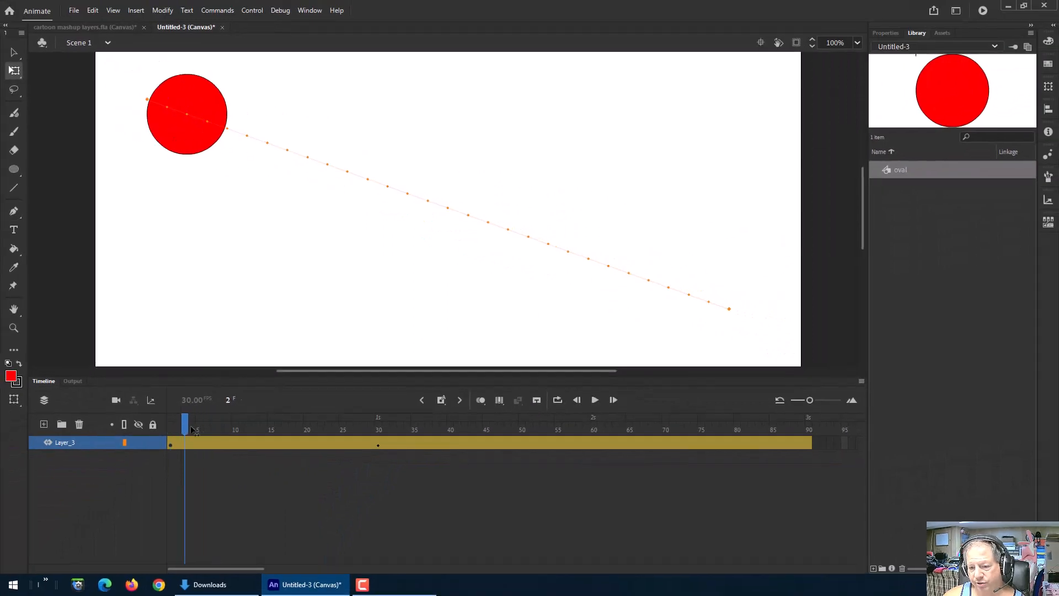
{"action": "left_click_drag", "start_coordinate": [192, 430], "coordinate": [378, 432]}
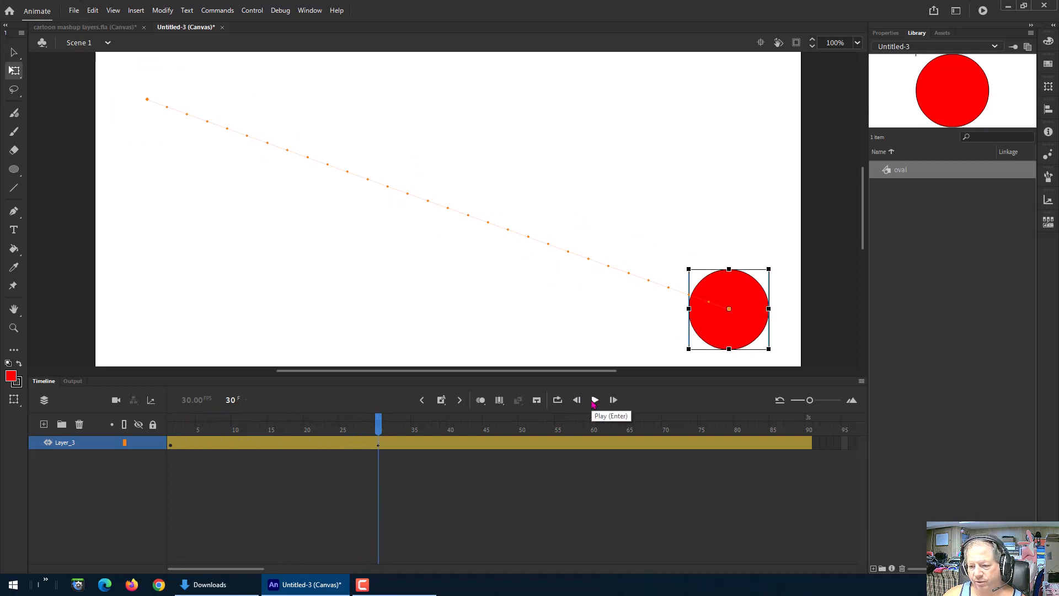
{"action": "left_click_drag", "start_coordinate": [378, 429], "coordinate": [170, 429]}
{"action": "left_click", "coordinate": [595, 400]}
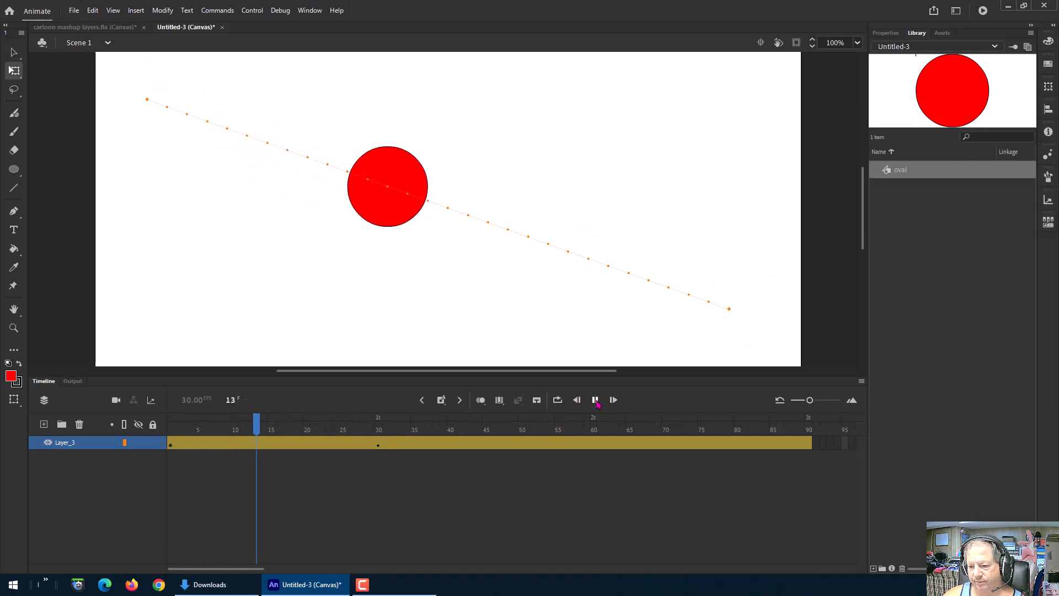
{"action": "left_click", "coordinate": [594, 400]}
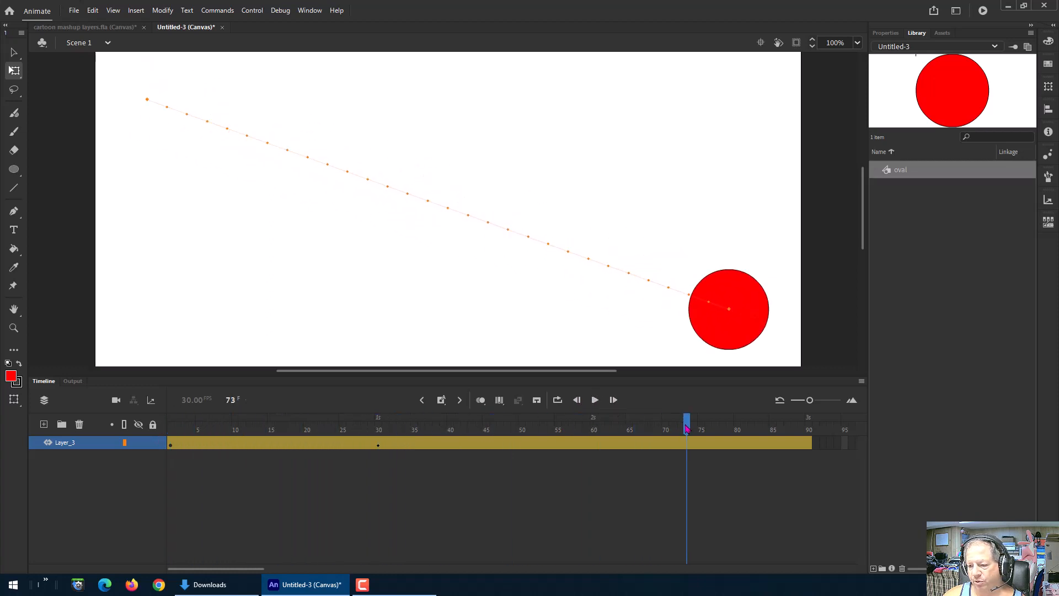
Bend the straight motion path upward into an arc with the Selection tool, and play the timeline from frame 1 to preview it
{"action": "mouse_move", "coordinate": [686, 428]}
{"action": "left_mouse_down"}
{"action": "mouse_move", "coordinate": [380, 427]}
{"action": "mouse_move", "coordinate": [674, 427]}
{"action": "left_mouse_up"}
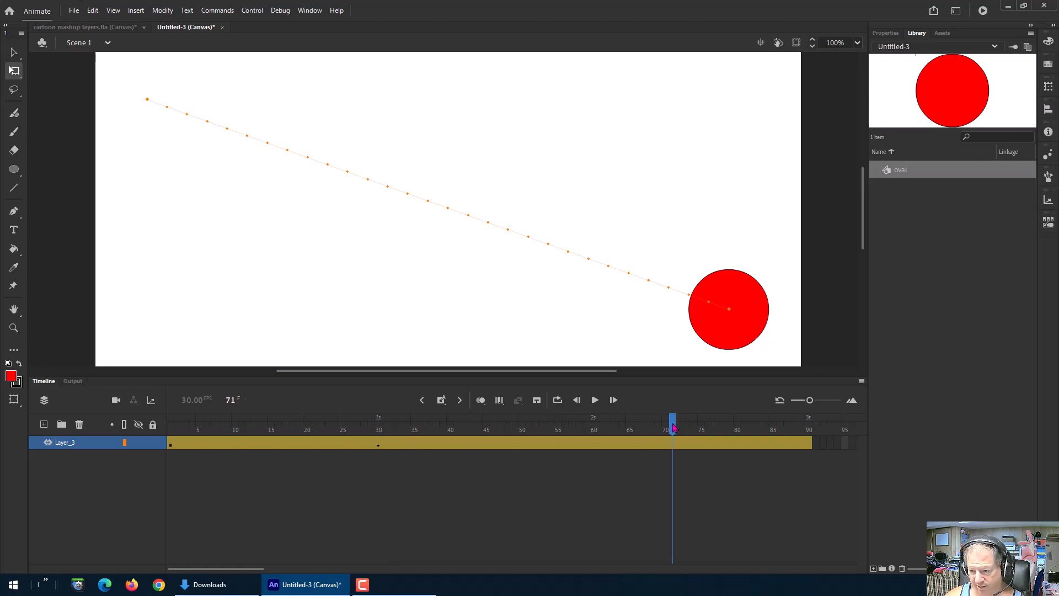
{"action": "left_click_drag", "start_coordinate": [674, 427], "coordinate": [380, 433]}
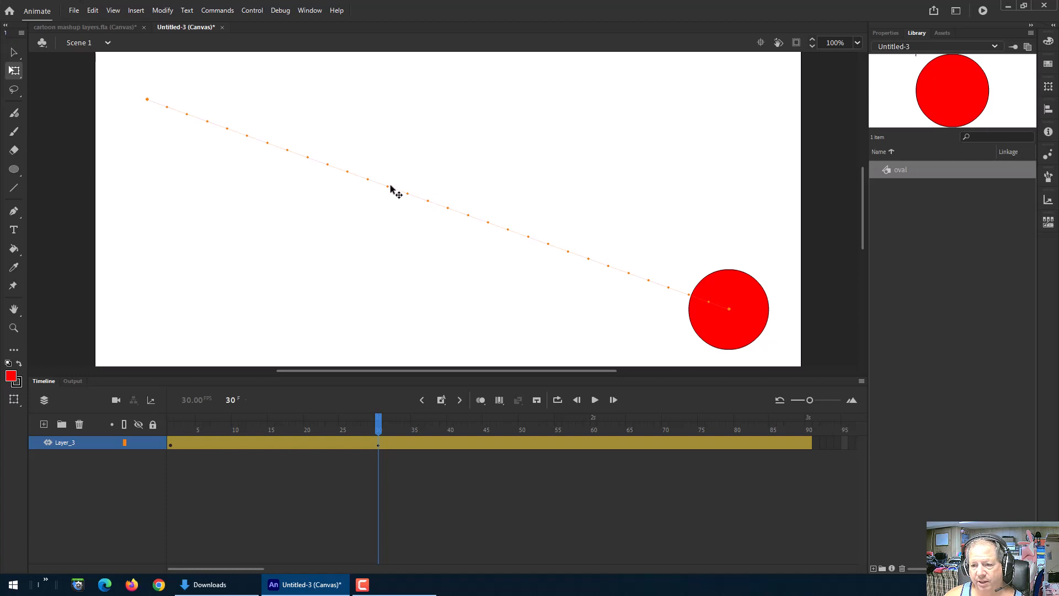
{"action": "left_click", "coordinate": [14, 52]}
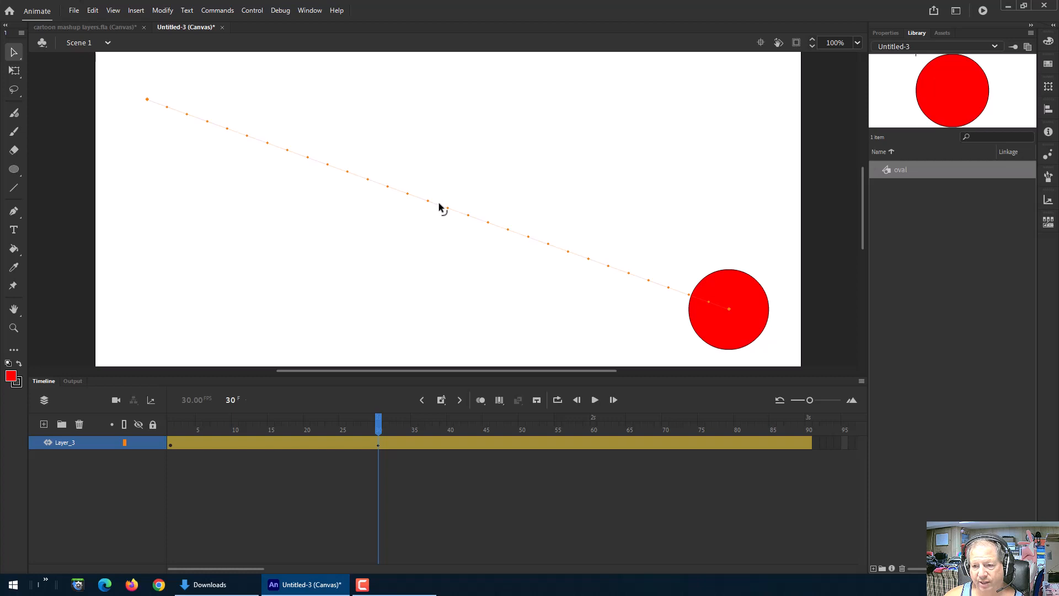
{"action": "left_click_drag", "start_coordinate": [439, 204], "coordinate": [426, 124]}
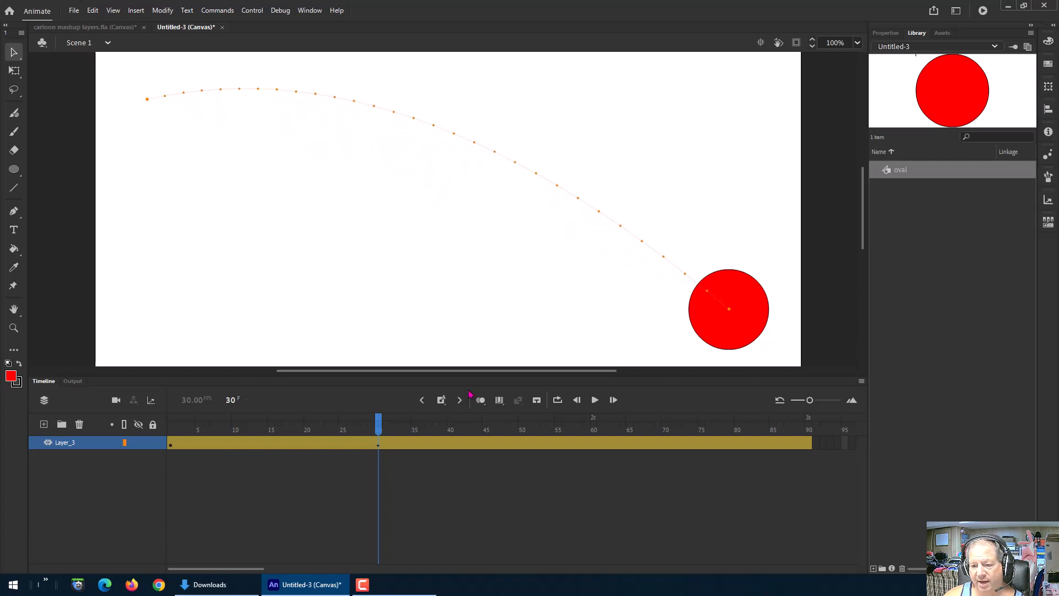
{"action": "left_click_drag", "start_coordinate": [379, 426], "coordinate": [160, 425]}
{"action": "left_click", "coordinate": [593, 406]}
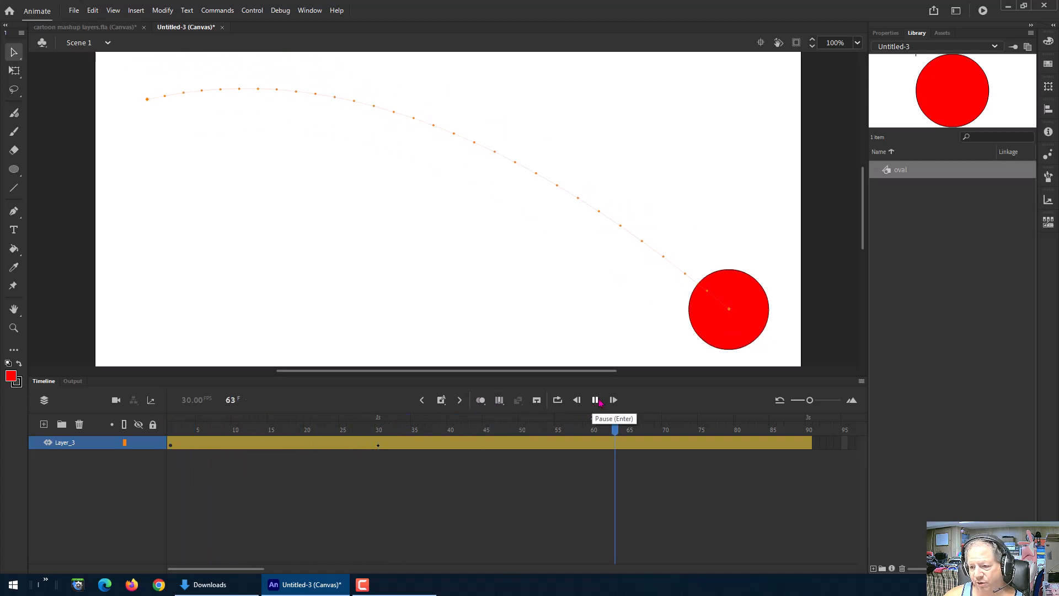
{"action": "left_click", "coordinate": [594, 407]}
Move the circle to the stage's lower centre at frame 58, and play the tween from frame 1
{"action": "left_click_drag", "start_coordinate": [643, 434], "coordinate": [584, 420]}
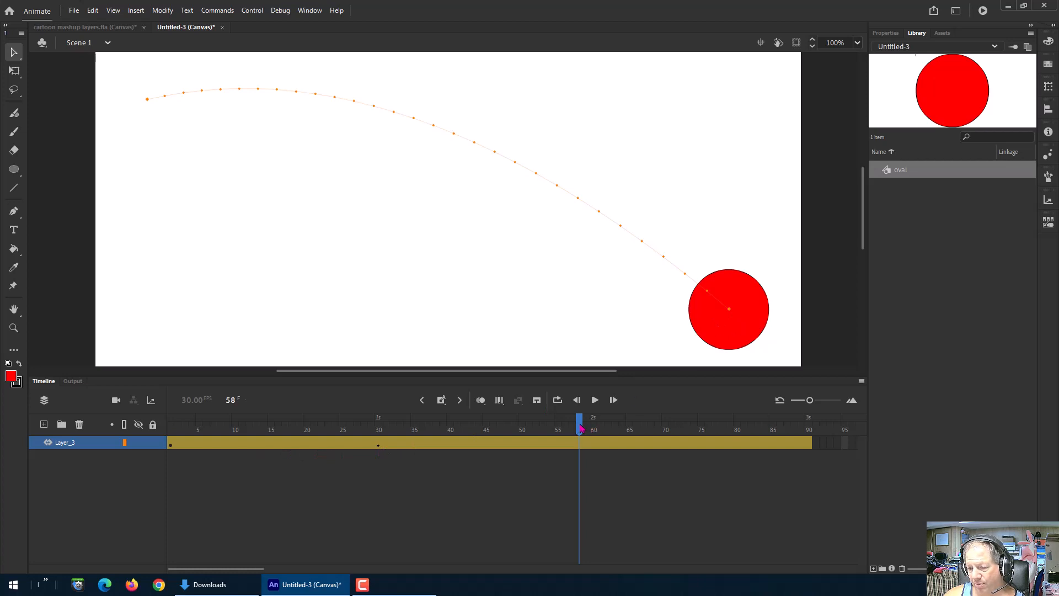
{"action": "left_click_drag", "start_coordinate": [711, 341], "coordinate": [455, 330]}
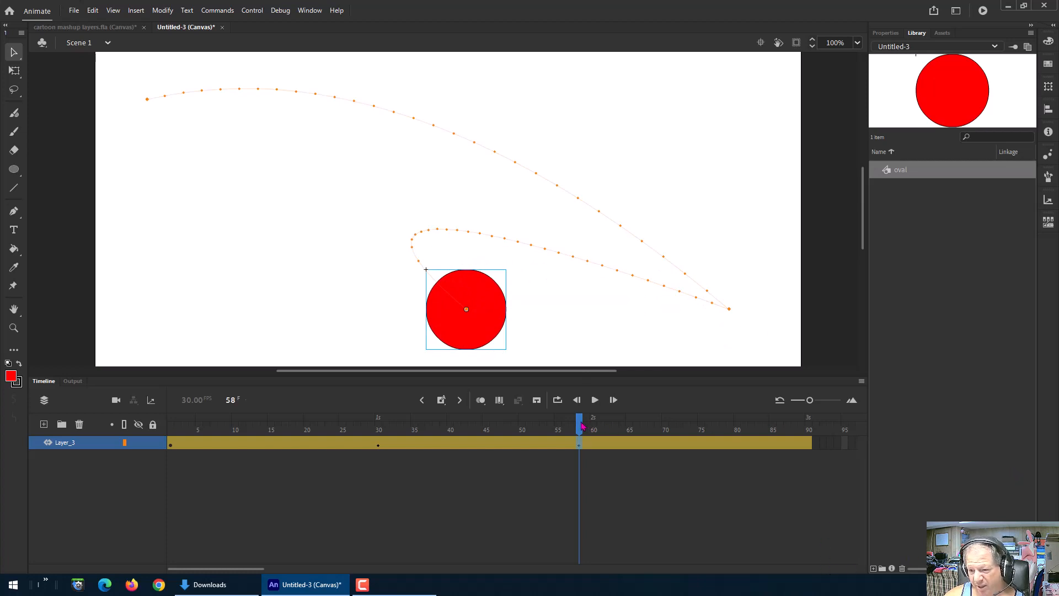
{"action": "left_click_drag", "start_coordinate": [582, 425], "coordinate": [156, 433]}
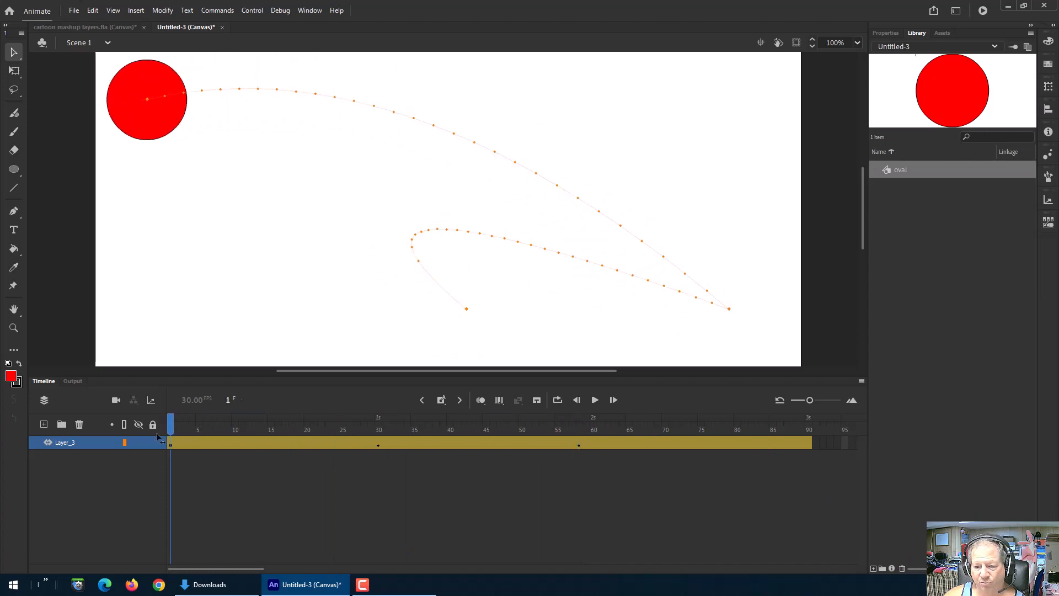
{"action": "left_click", "coordinate": [595, 400]}
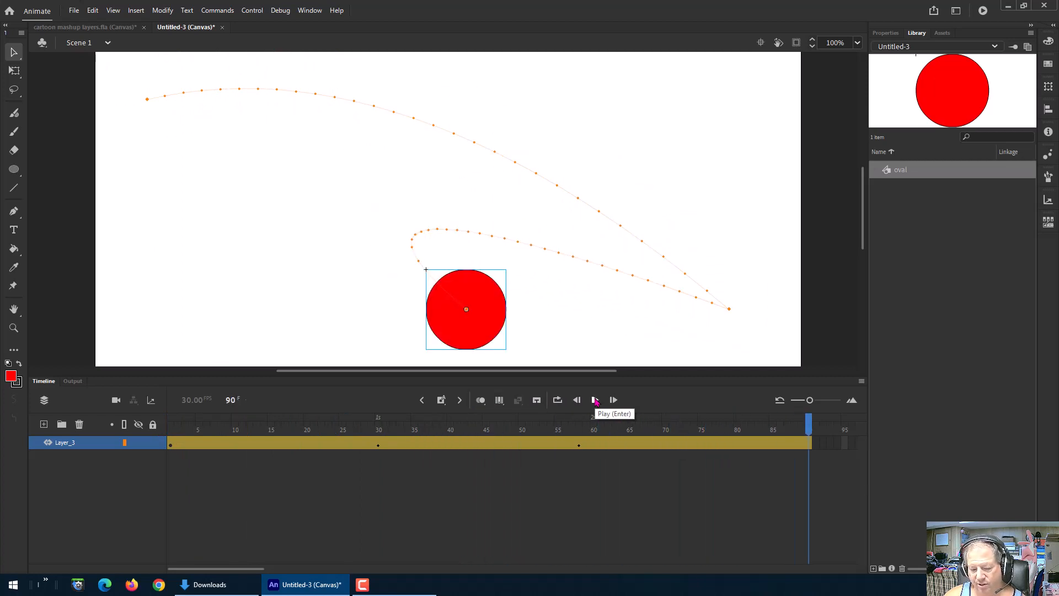
Clear all properties from the tween keyframe at frame 58
{"action": "key", "text": "ctrl+z"}
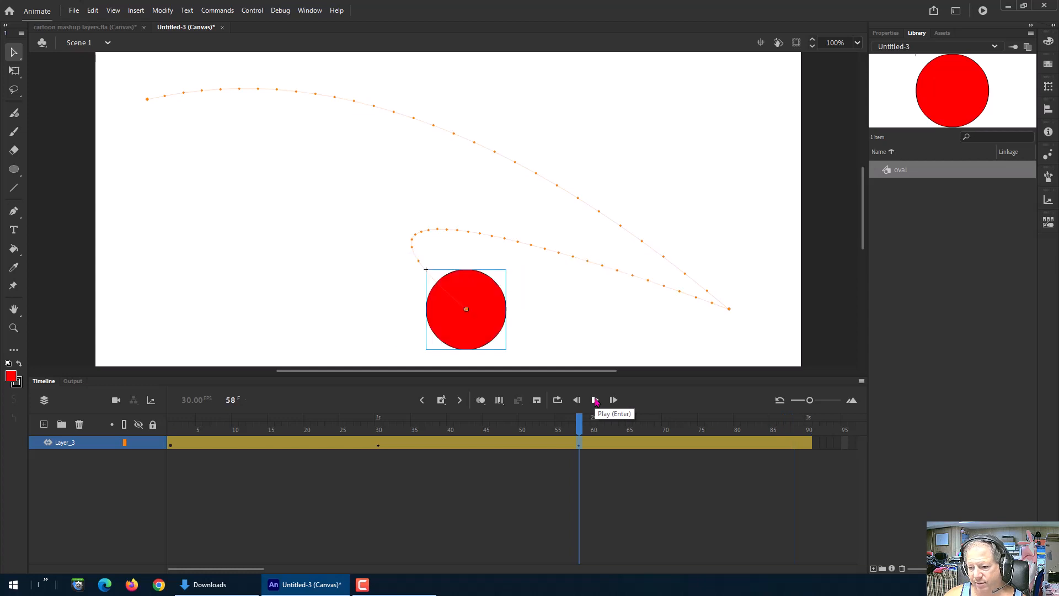
{"action": "right_click", "coordinate": [579, 445]}
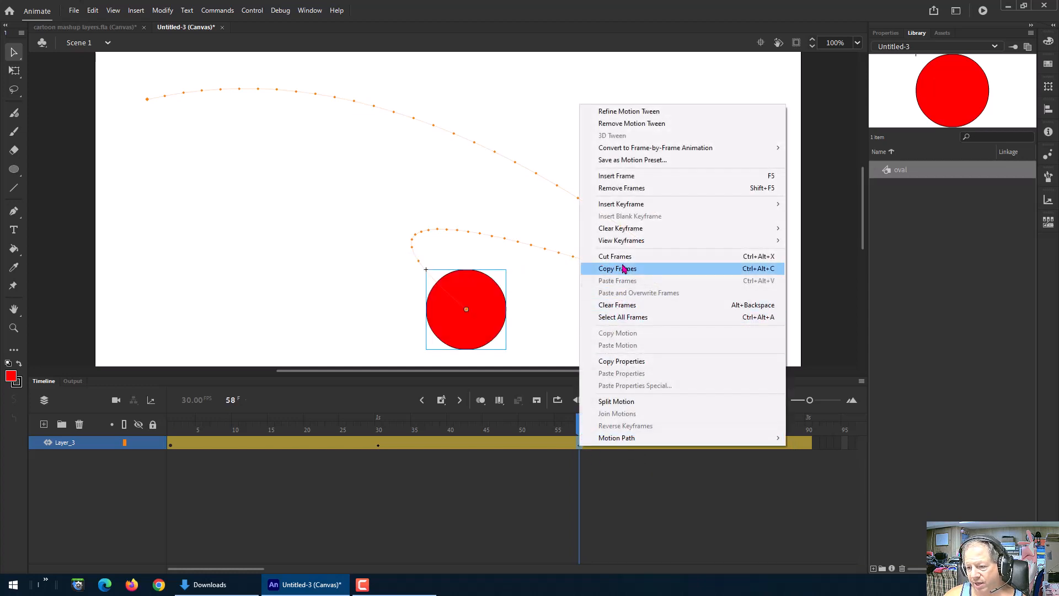
{"action": "mouse_move", "coordinate": [626, 233]}
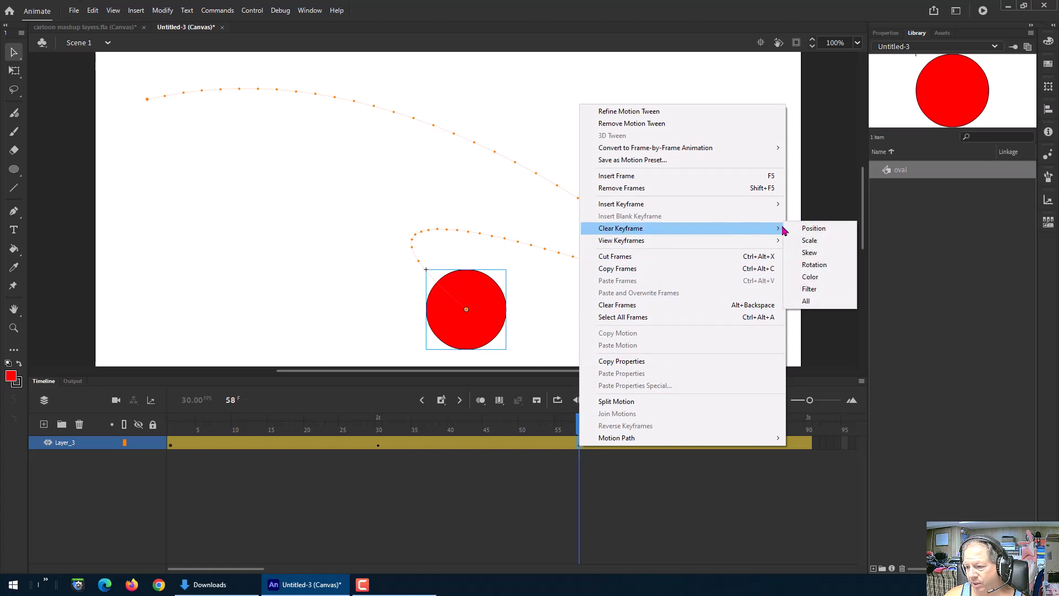
{"action": "left_click", "coordinate": [806, 301]}
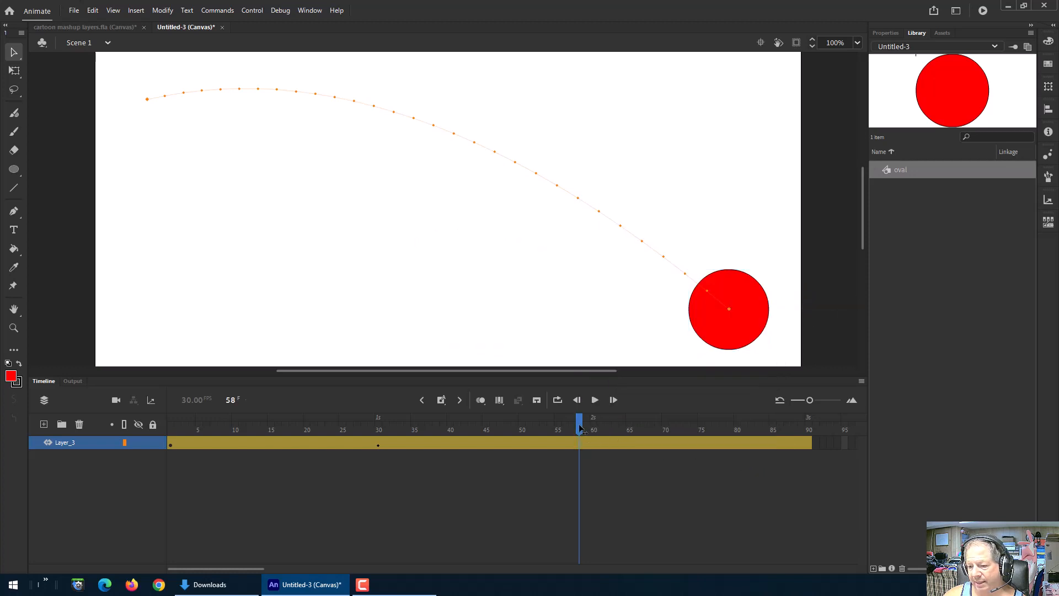
Move the circle at frame 30 from the lower-right corner to the stage's lower centre
{"action": "left_click_drag", "start_coordinate": [581, 427], "coordinate": [379, 431]}
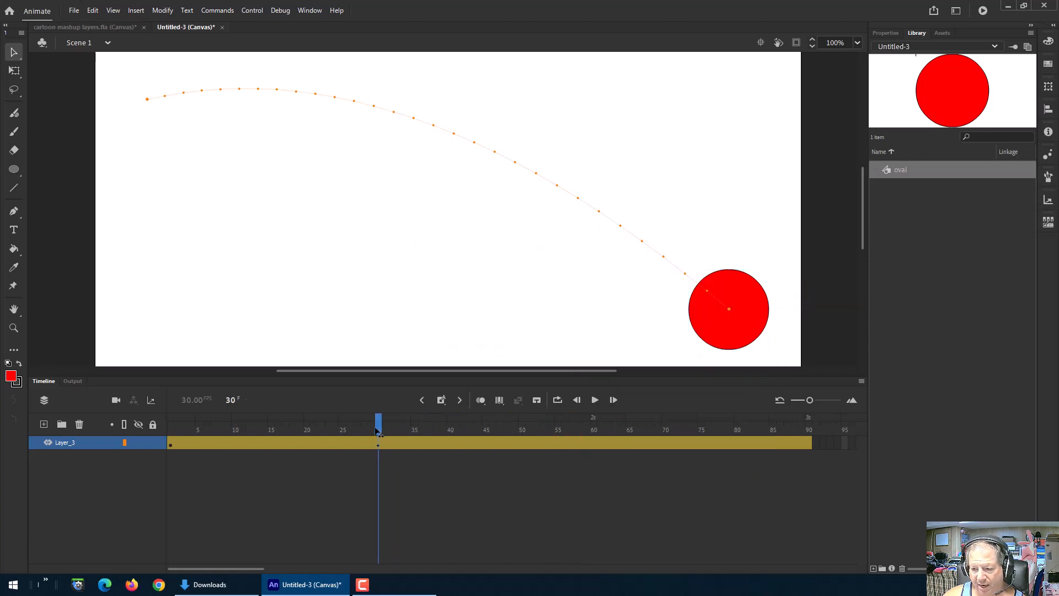
{"action": "left_click", "coordinate": [728, 307]}
{"action": "left_click_drag", "start_coordinate": [725, 322], "coordinate": [479, 319]}
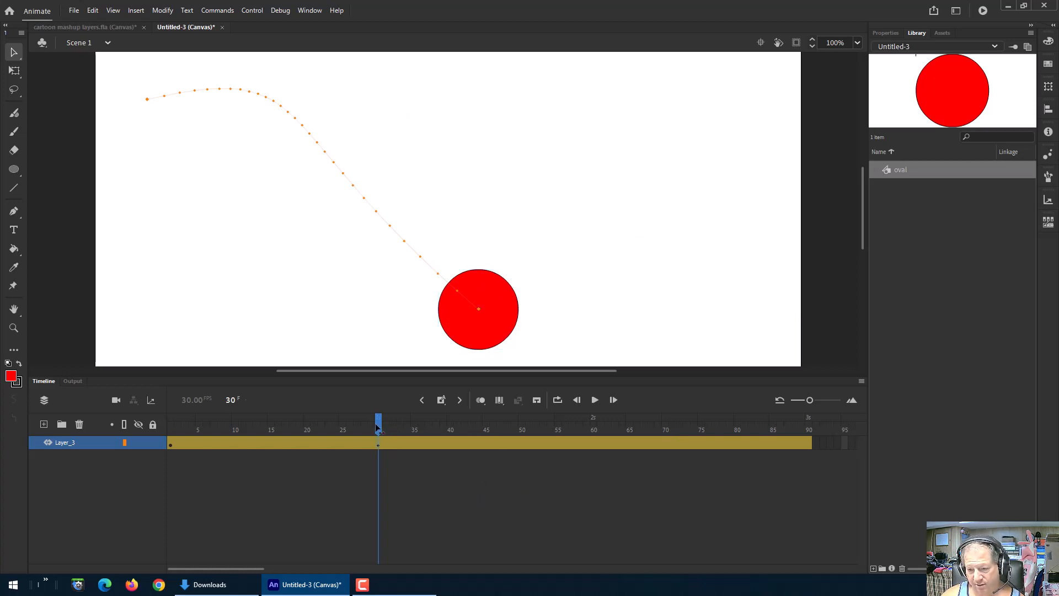
Move the circle at frame 60 from the stage's lower centre to its upper-right corner
{"action": "mouse_move", "coordinate": [379, 427]}
{"action": "left_mouse_down"}
{"action": "mouse_move", "coordinate": [161, 419]}
{"action": "mouse_move", "coordinate": [256, 421]}
{"action": "mouse_move", "coordinate": [379, 446]}
{"action": "left_mouse_up"}
{"action": "left_click", "coordinate": [379, 447]}
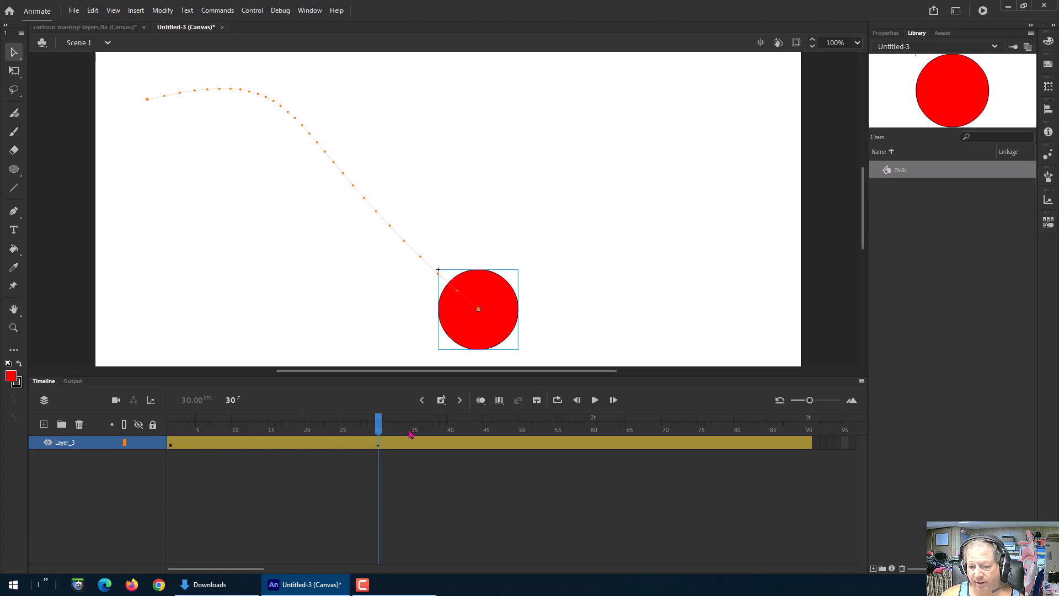
{"action": "left_click_drag", "start_coordinate": [383, 431], "coordinate": [595, 427]}
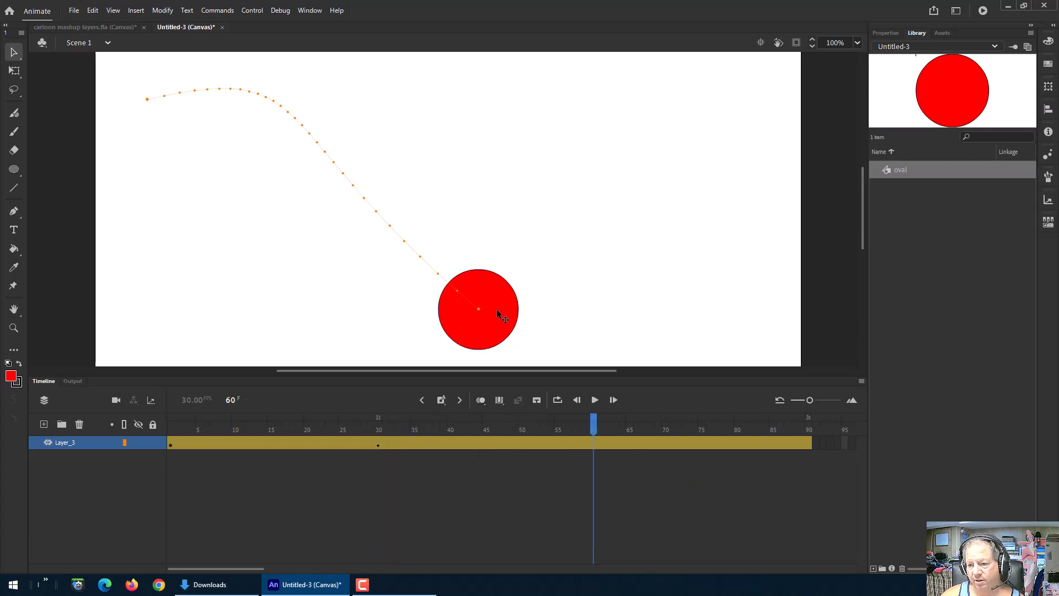
{"action": "left_click_drag", "start_coordinate": [498, 311], "coordinate": [754, 110]}
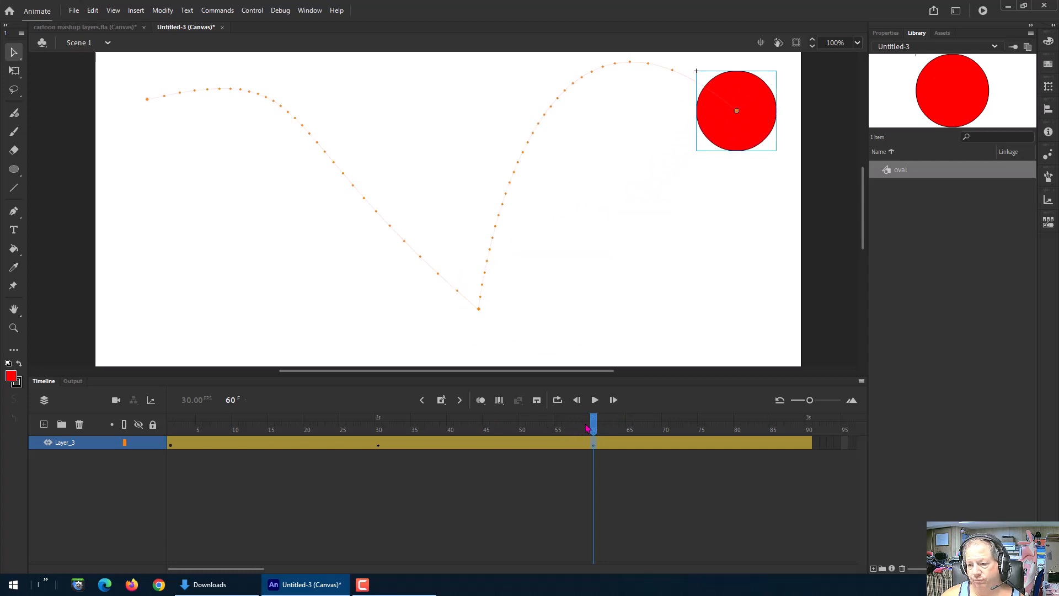
{"action": "mouse_move", "coordinate": [588, 427]}
{"action": "left_mouse_down"}
{"action": "mouse_move", "coordinate": [171, 425]}
{"action": "mouse_move", "coordinate": [287, 411]}
{"action": "mouse_move", "coordinate": [438, 438]}
{"action": "mouse_move", "coordinate": [599, 438]}
{"action": "left_mouse_up"}
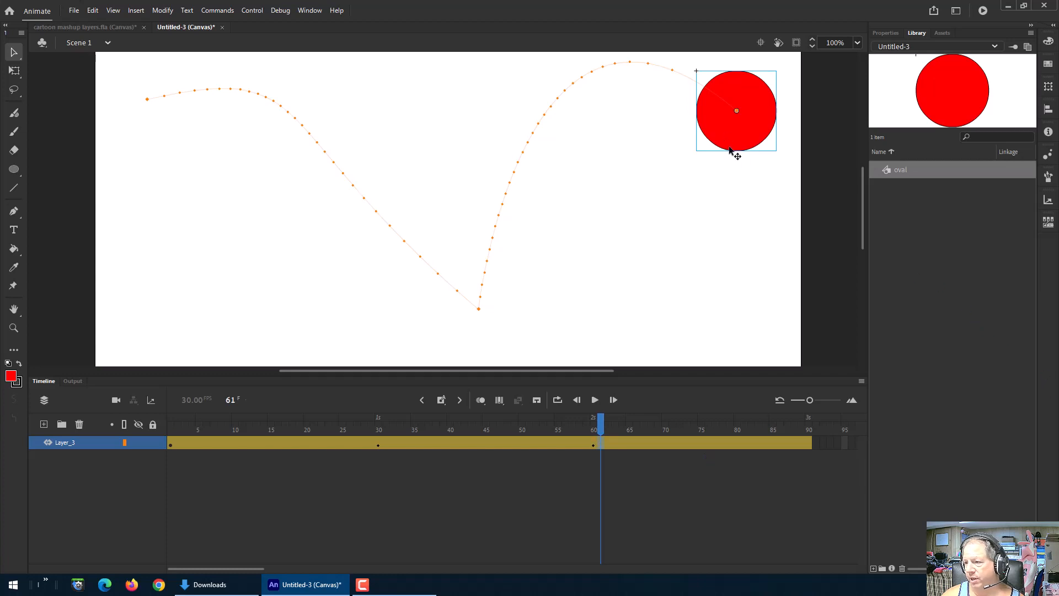
Change the circle's fill from red to green inside the oval symbol, and return to Scene 1
{"action": "left_click", "coordinate": [885, 33]}
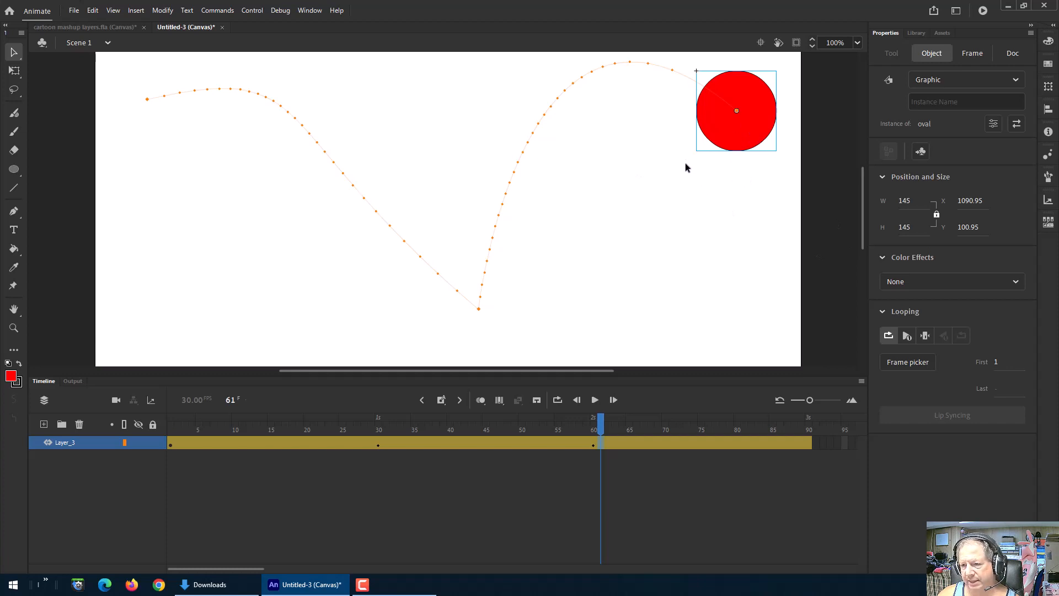
{"action": "double_click", "coordinate": [728, 131]}
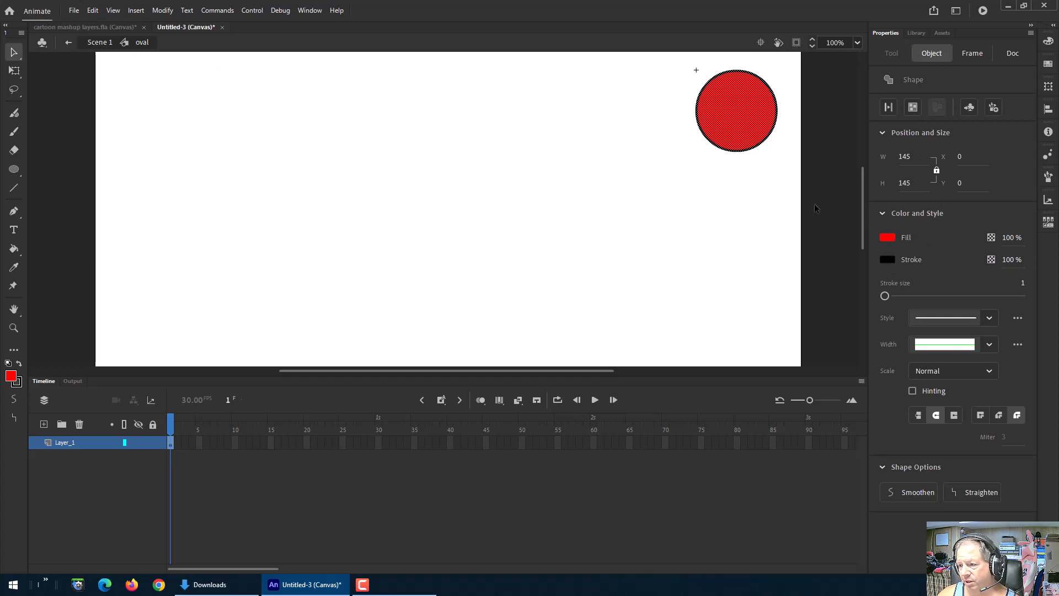
{"action": "left_click", "coordinate": [889, 243]}
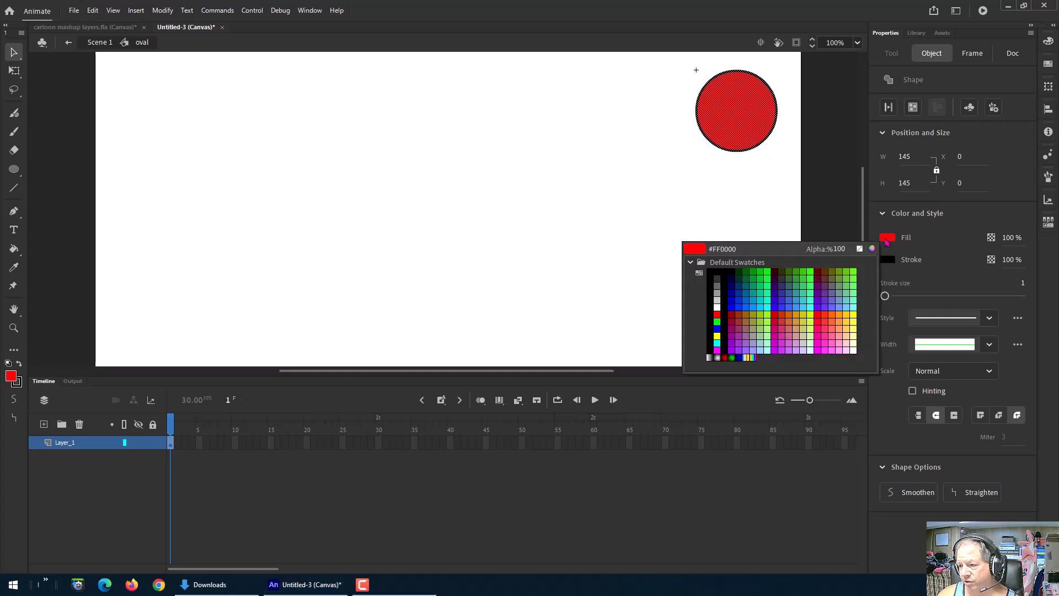
{"action": "left_click", "coordinate": [758, 269]}
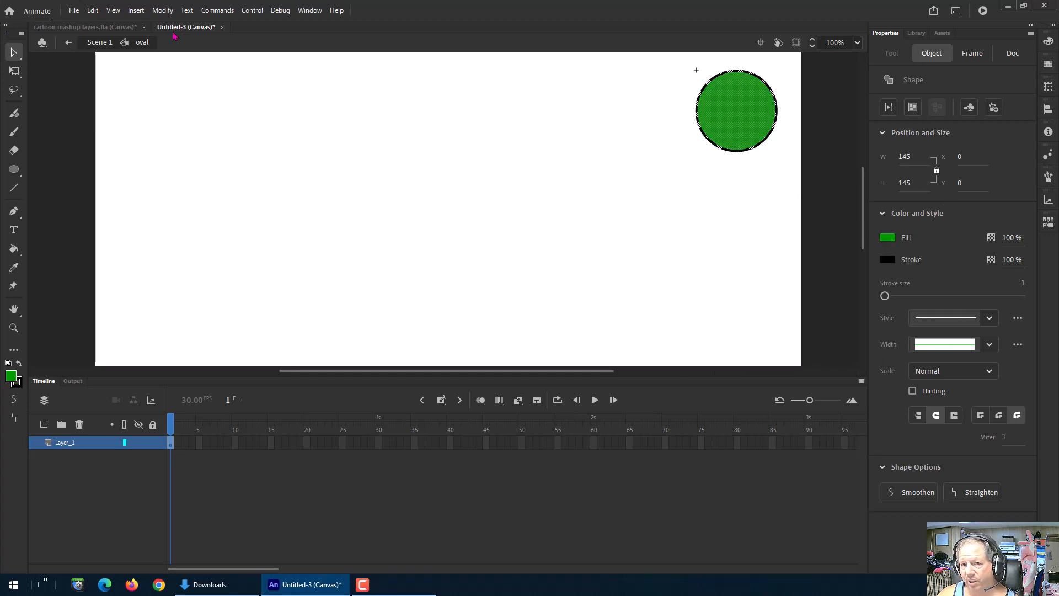
{"action": "left_click", "coordinate": [98, 43]}
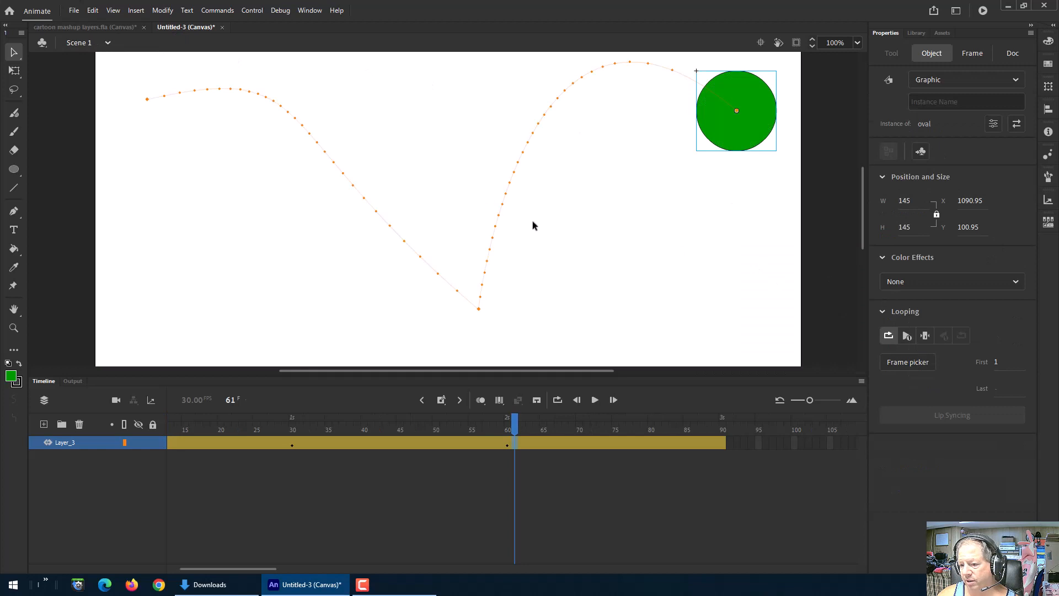
Apply a Tint color effect to the circle at frame 60 with tint 4%, red 241, green 0 and blue 53
{"action": "left_click_drag", "start_coordinate": [517, 417], "coordinate": [594, 429]}
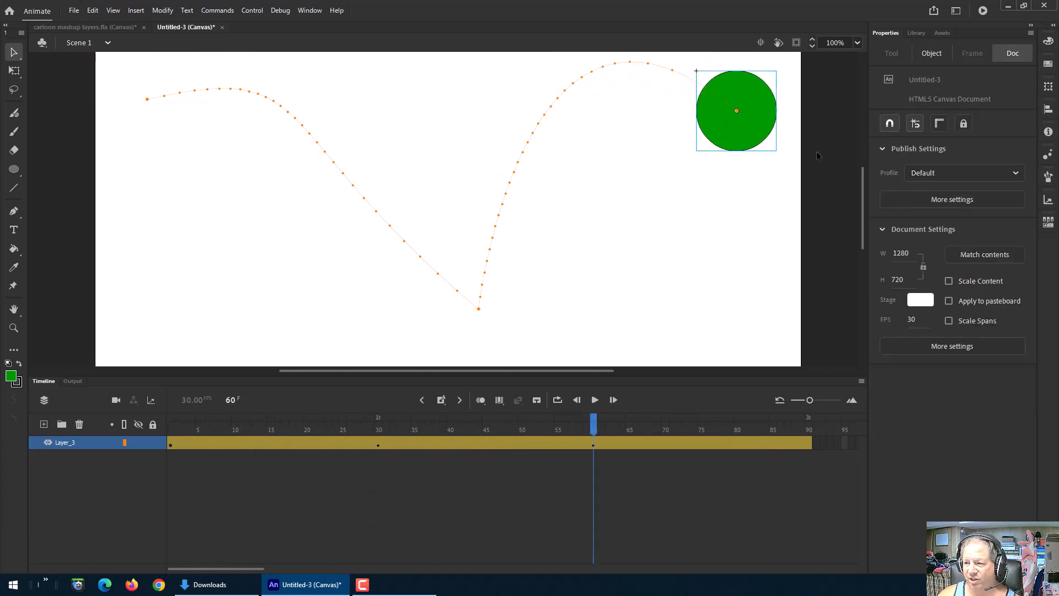
{"action": "left_click", "coordinate": [743, 130]}
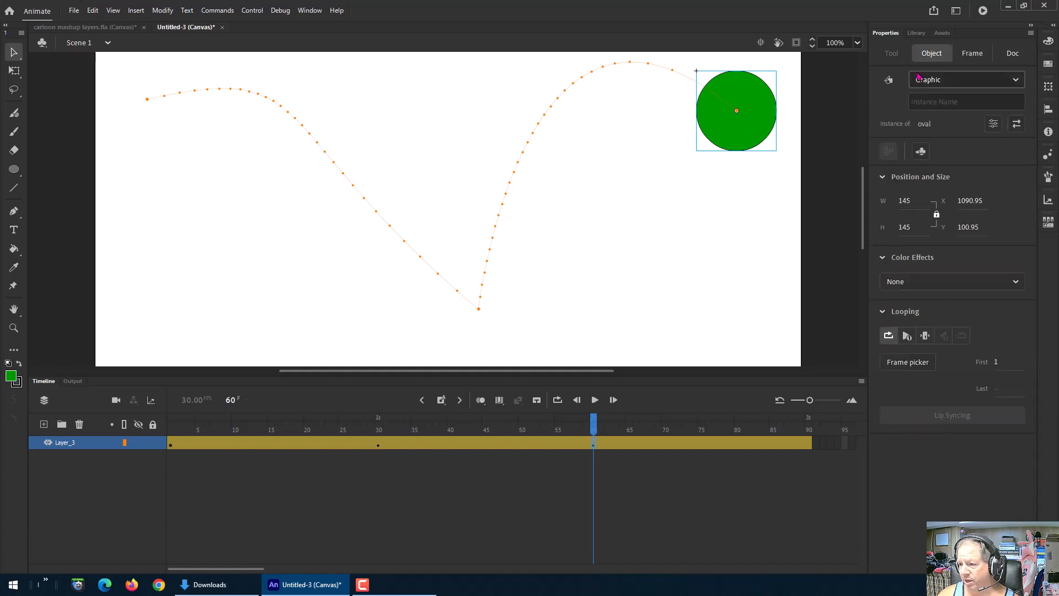
{"action": "left_click", "coordinate": [912, 281]}
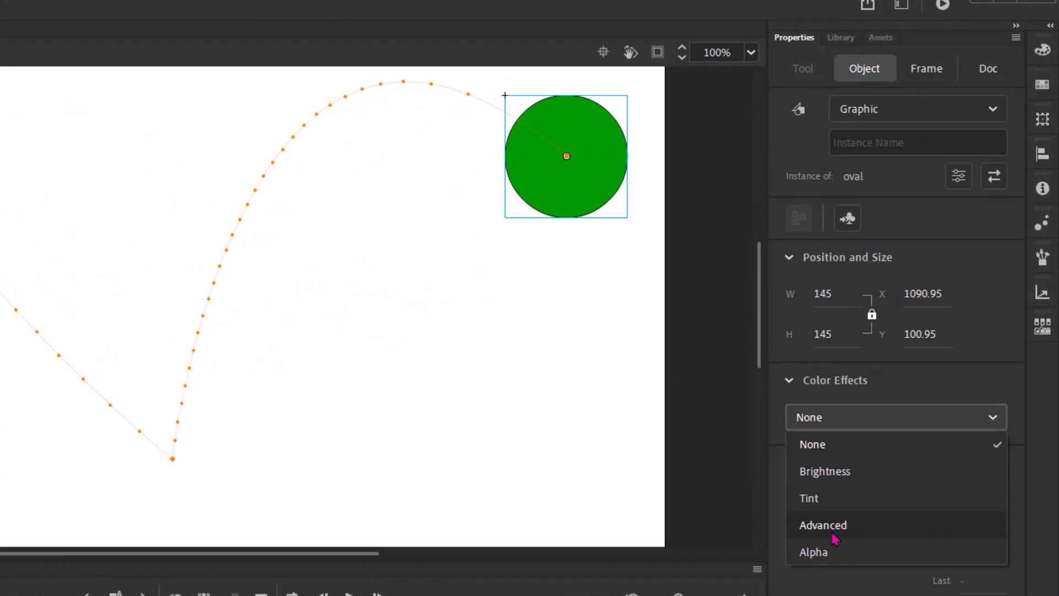
{"action": "left_click", "coordinate": [823, 499]}
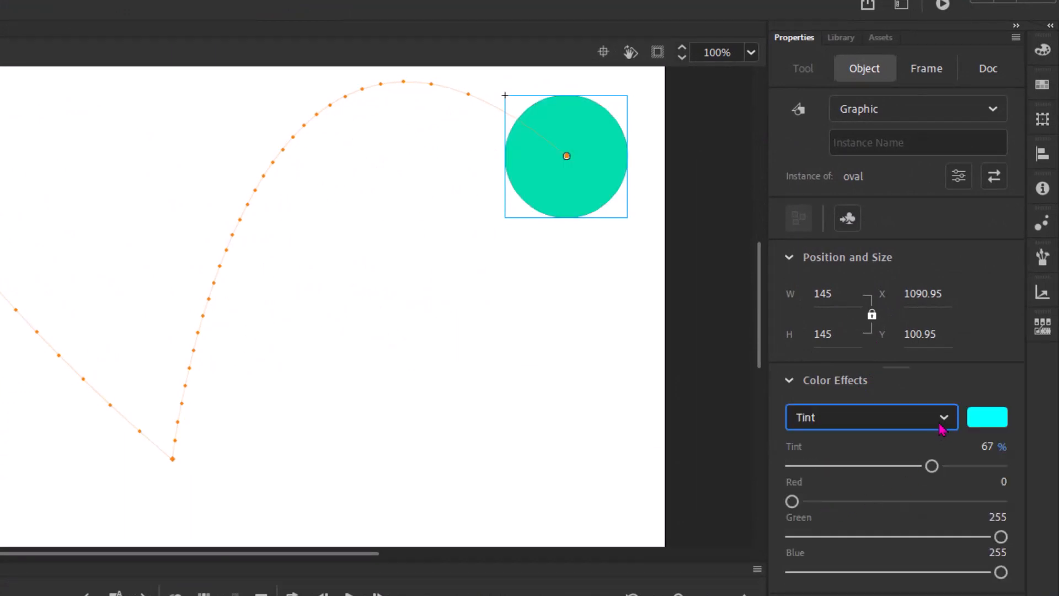
{"action": "left_click", "coordinate": [794, 502]}
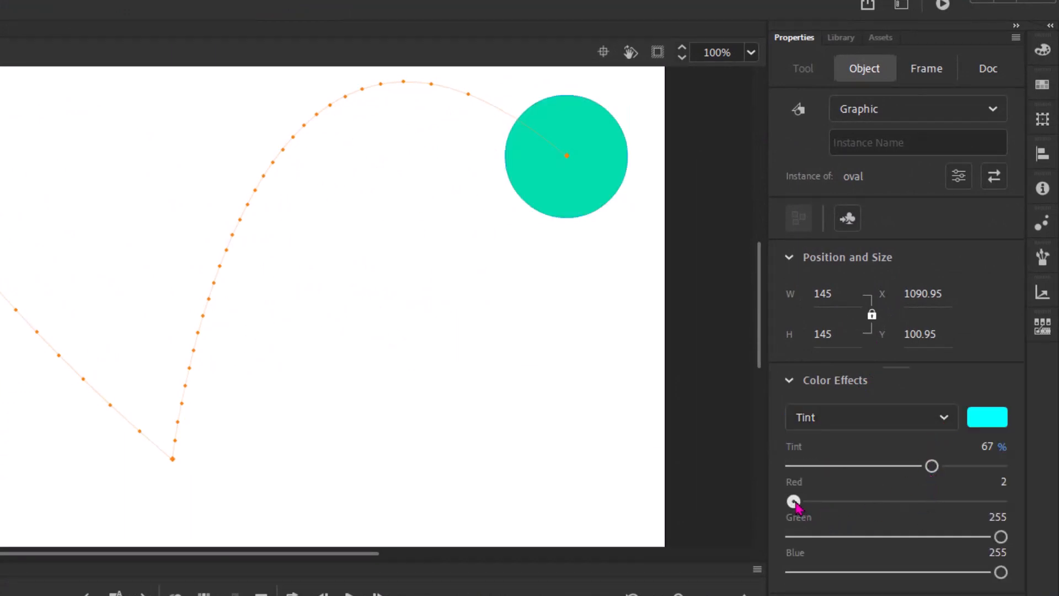
{"action": "left_click_drag", "start_coordinate": [795, 503], "coordinate": [989, 501]}
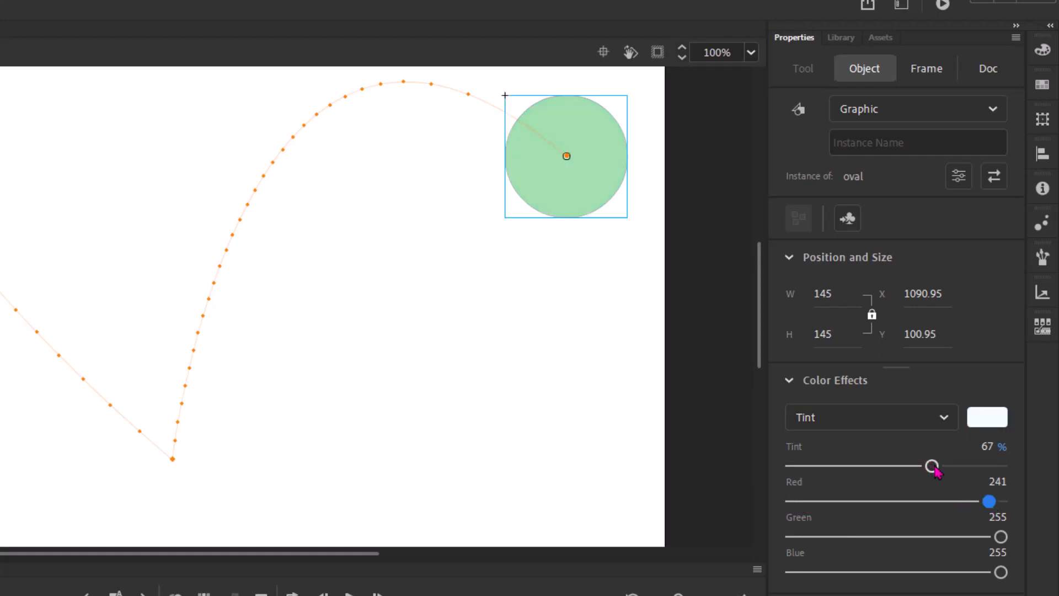
{"action": "left_click_drag", "start_coordinate": [933, 467], "coordinate": [801, 466]}
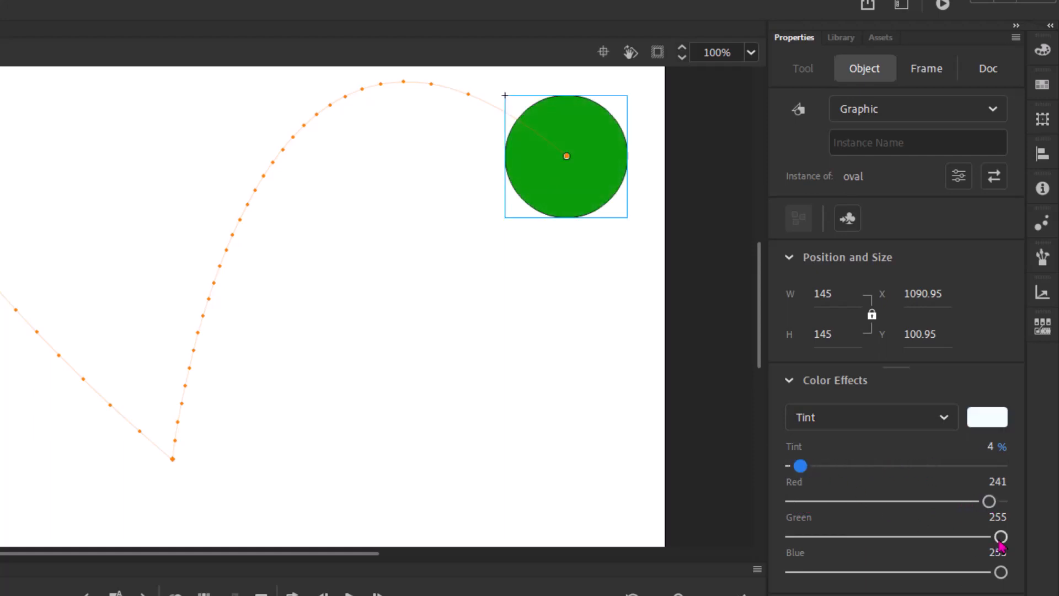
{"action": "left_click_drag", "start_coordinate": [1000, 538], "coordinate": [790, 538]}
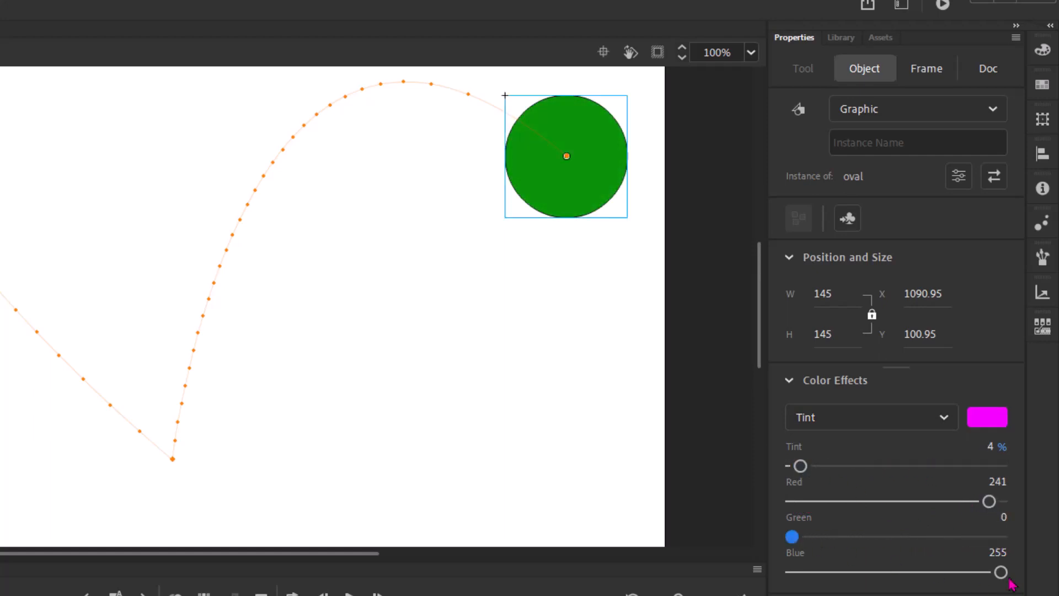
{"action": "left_click_drag", "start_coordinate": [1001, 572], "coordinate": [835, 571]}
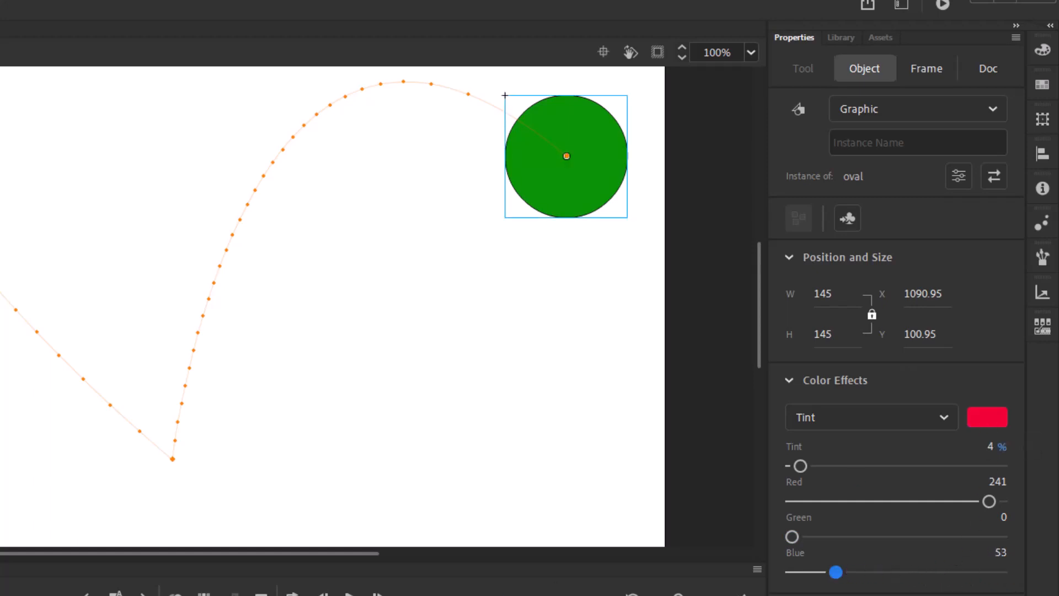
Try raising the circle's tint to 77% at frame 59, and scrub the tween back to frame 1
{"action": "mouse_move", "coordinate": [166, 595]}
{"action": "left_mouse_down"}
{"action": "mouse_move", "coordinate": [97, 595]}
{"action": "mouse_move", "coordinate": [165, 595]}
{"action": "left_mouse_up"}
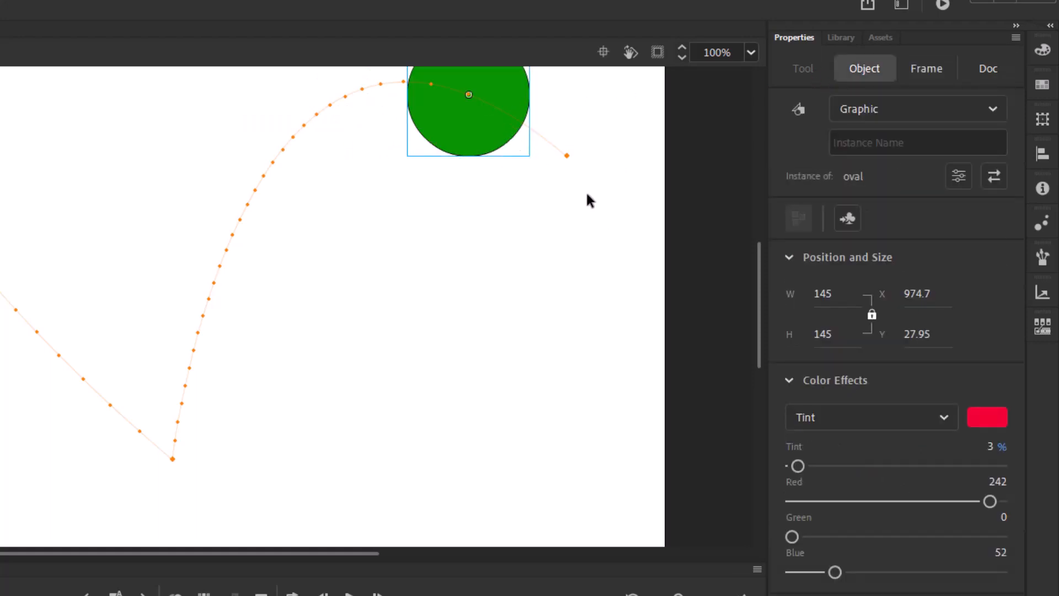
{"action": "left_click", "coordinate": [499, 128]}
{"action": "left_click", "coordinate": [833, 422]}
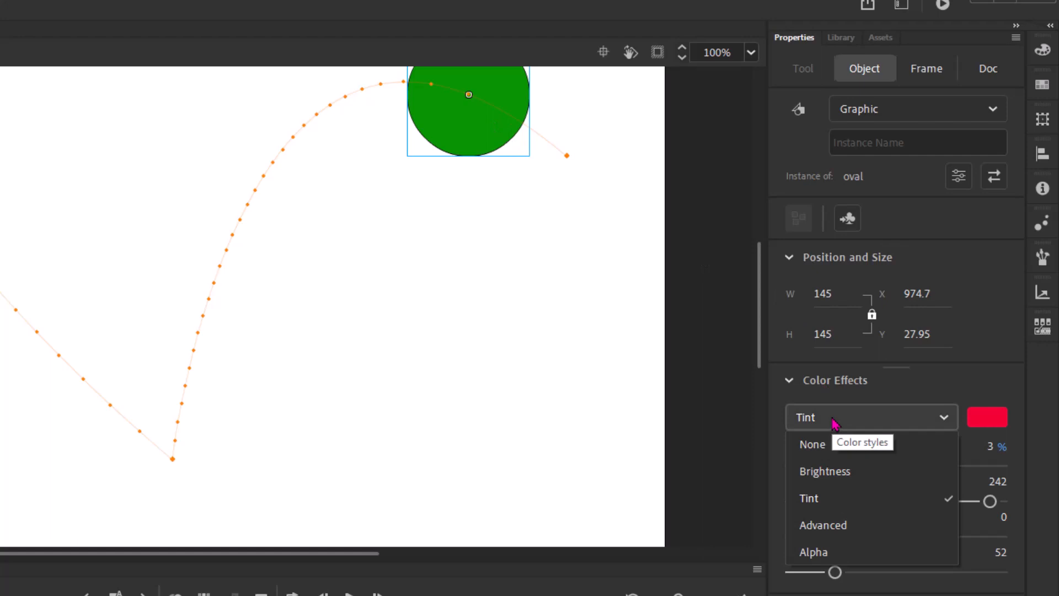
{"action": "left_click", "coordinate": [825, 498]}
{"action": "left_click_drag", "start_coordinate": [799, 466], "coordinate": [954, 467]}
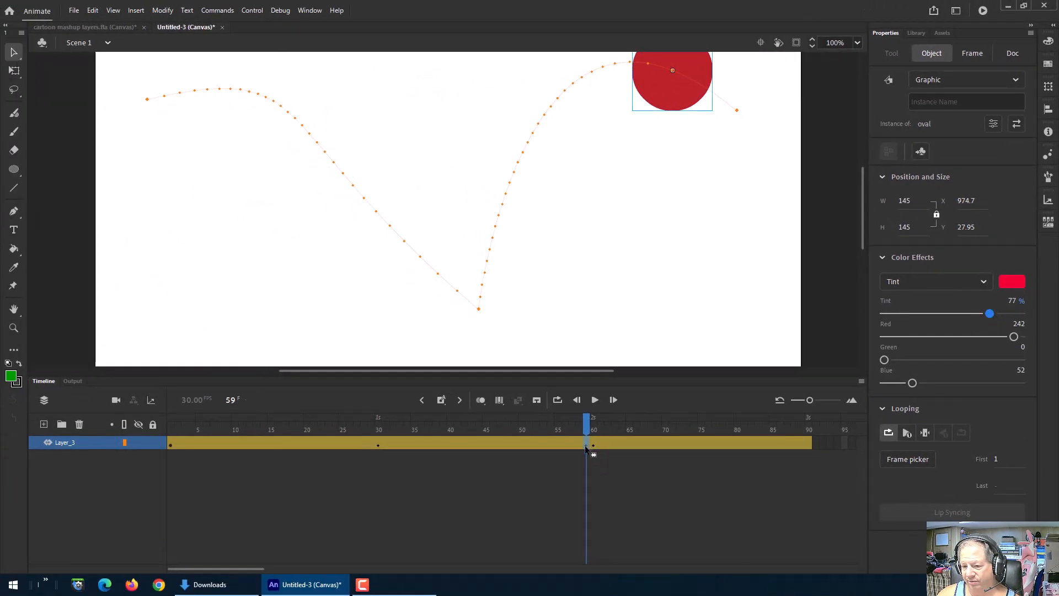
{"action": "left_click", "coordinate": [585, 445]}
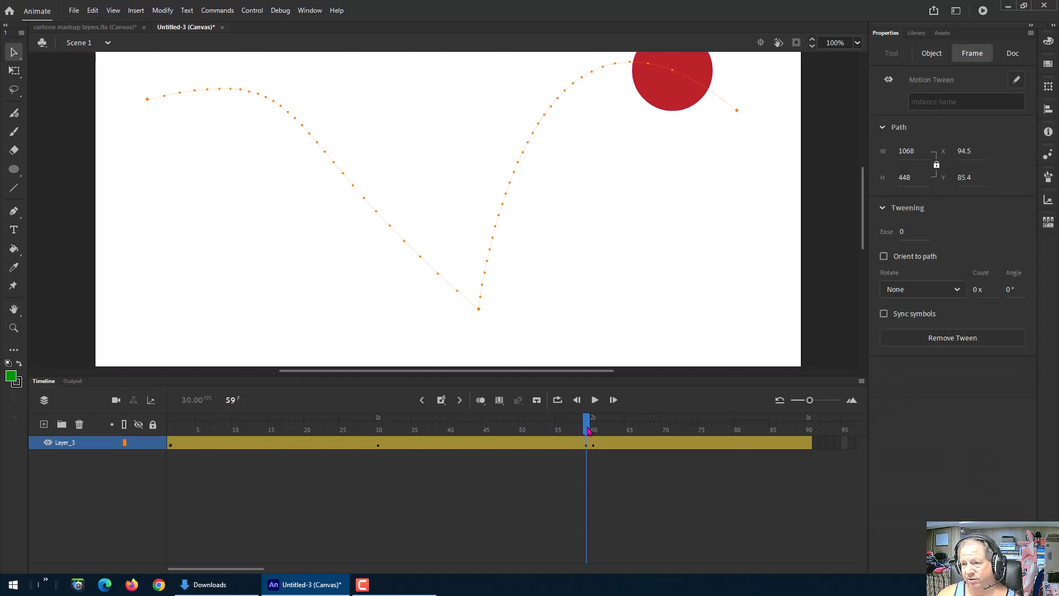
{"action": "left_click_drag", "start_coordinate": [588, 430], "coordinate": [169, 439]}
{"action": "left_click", "coordinate": [375, 485]}
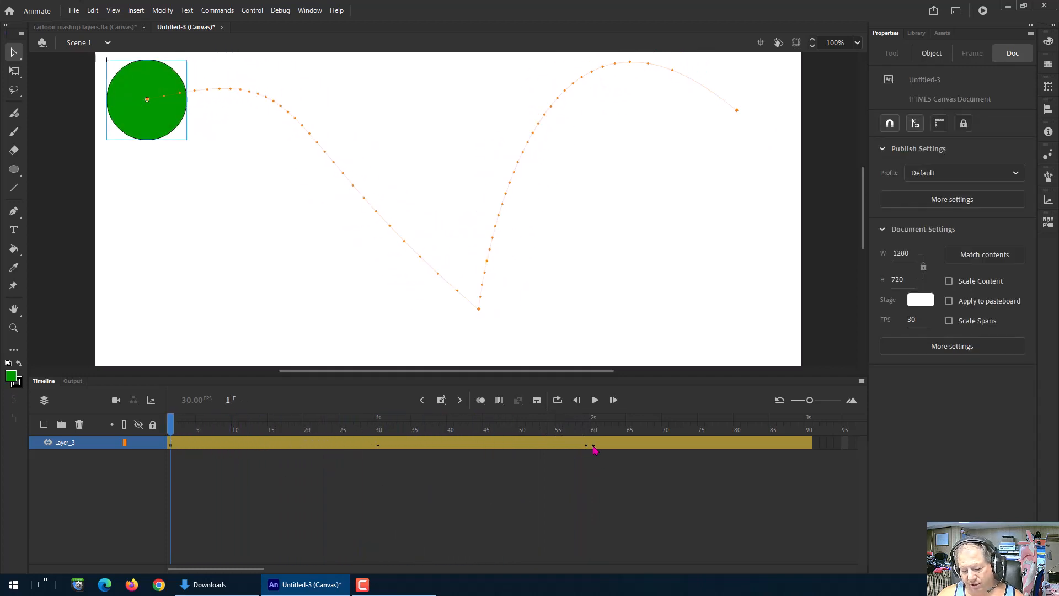
Undo the tint change made at frame 59
{"action": "key", "text": "ctrl+z"}
{"action": "key", "text": "ctrl+z"}
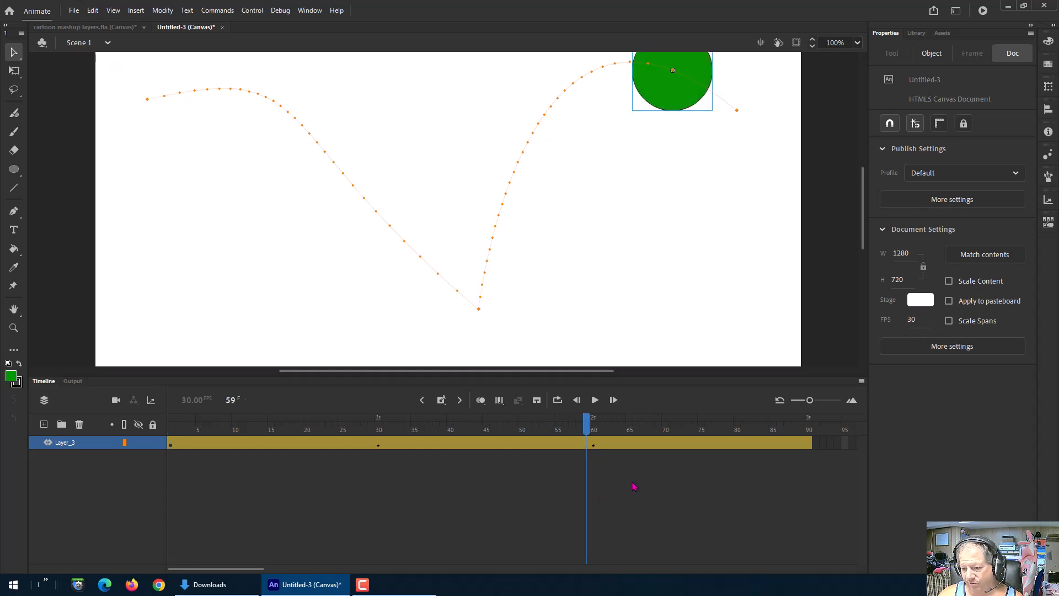
Raise the tint strength of the circle at frame 60 until it turns strongly red
{"action": "left_click", "coordinate": [586, 422]}
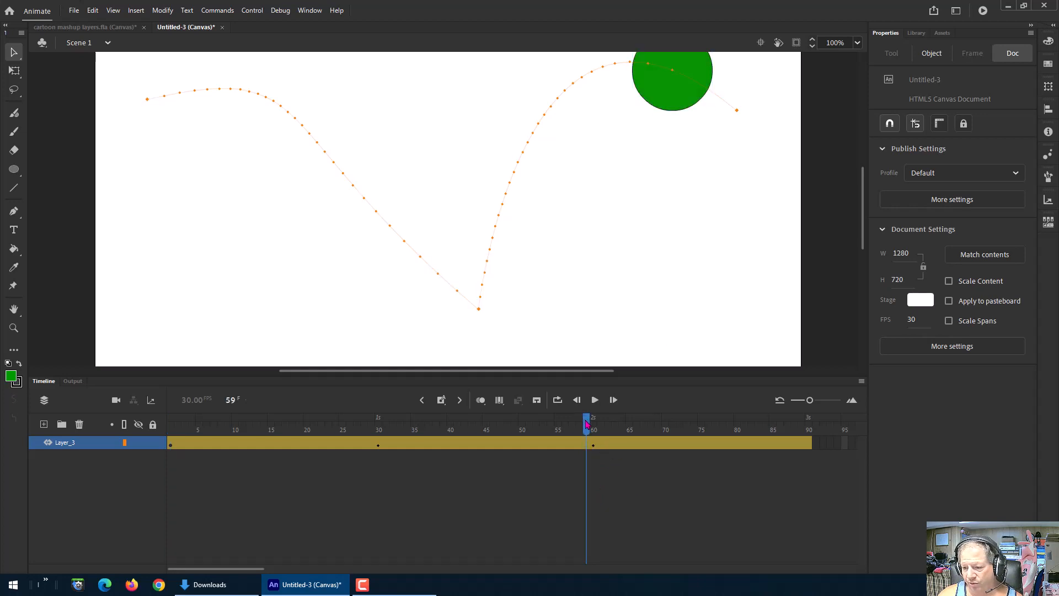
{"action": "left_click_drag", "start_coordinate": [589, 423], "coordinate": [594, 423]}
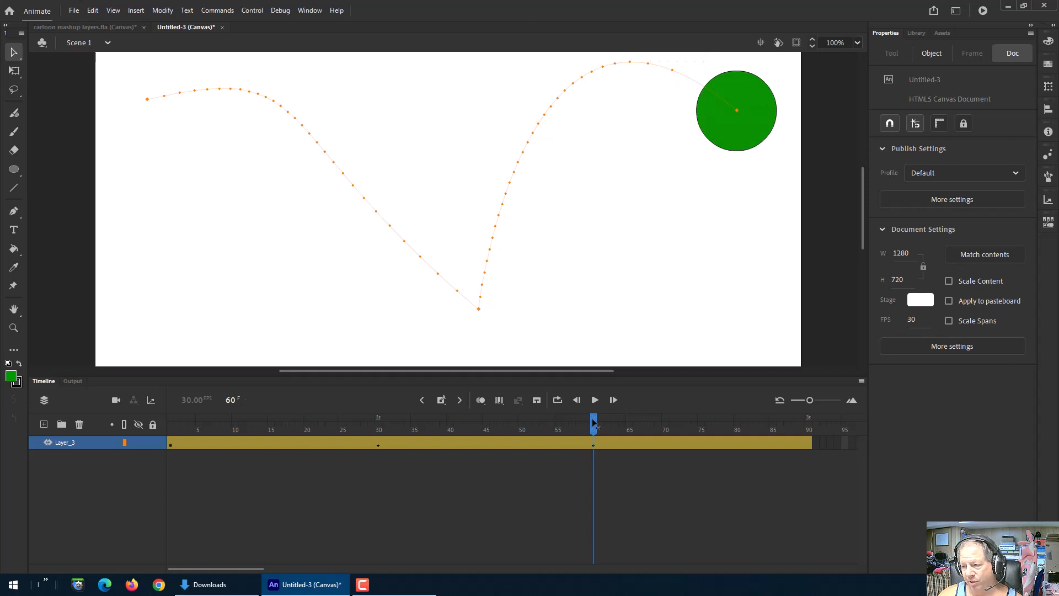
{"action": "left_click", "coordinate": [769, 131]}
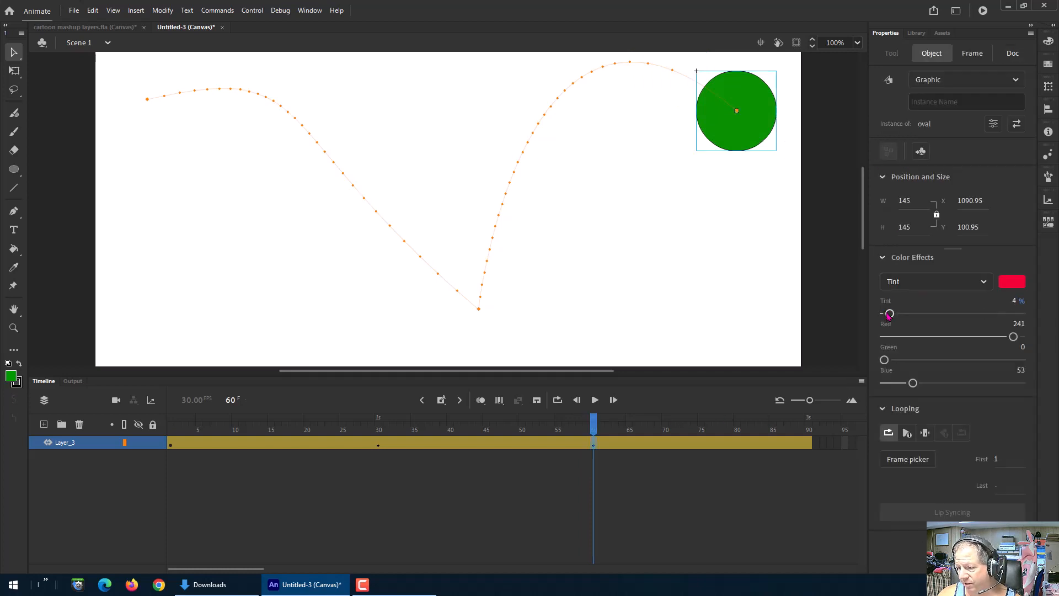
{"action": "left_click_drag", "start_coordinate": [889, 313], "coordinate": [999, 313]}
{"action": "left_click_drag", "start_coordinate": [594, 429], "coordinate": [601, 450]}
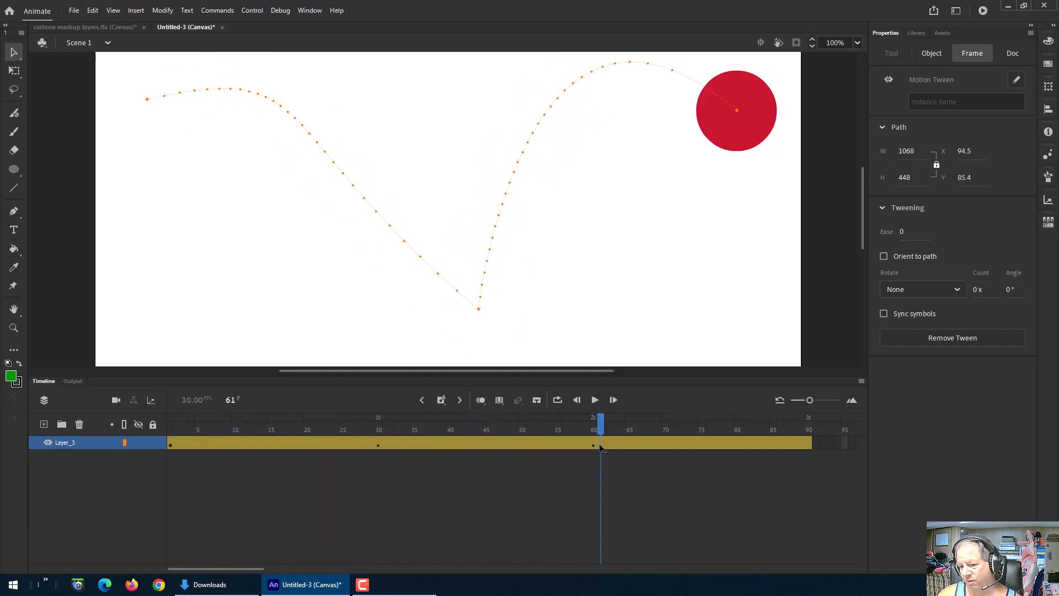
Set the circle's tint to 0% at frame 1
{"action": "left_click_drag", "start_coordinate": [601, 445], "coordinate": [170, 431]}
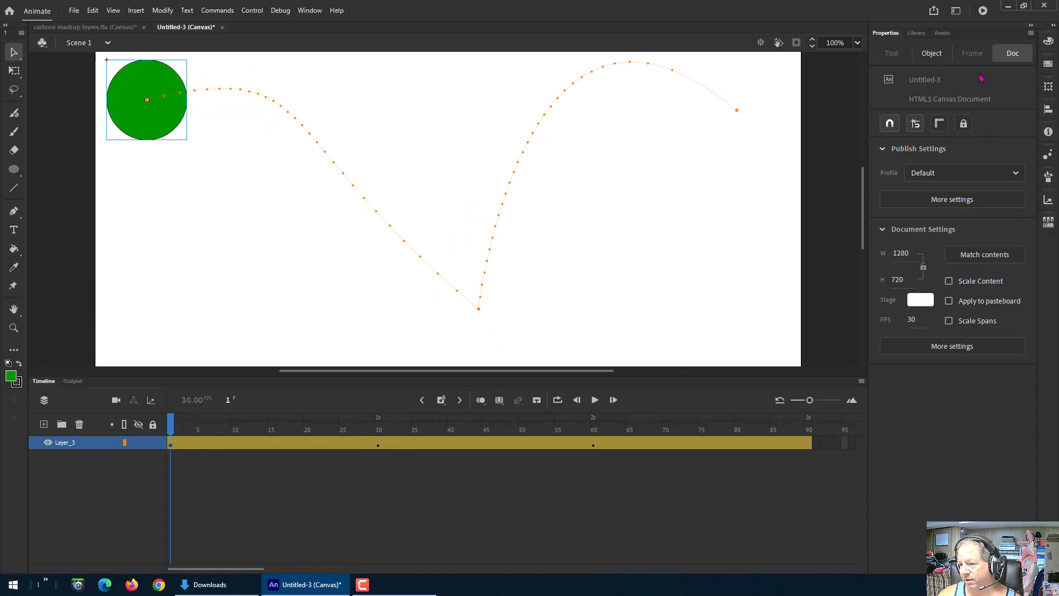
{"action": "left_click", "coordinate": [170, 126]}
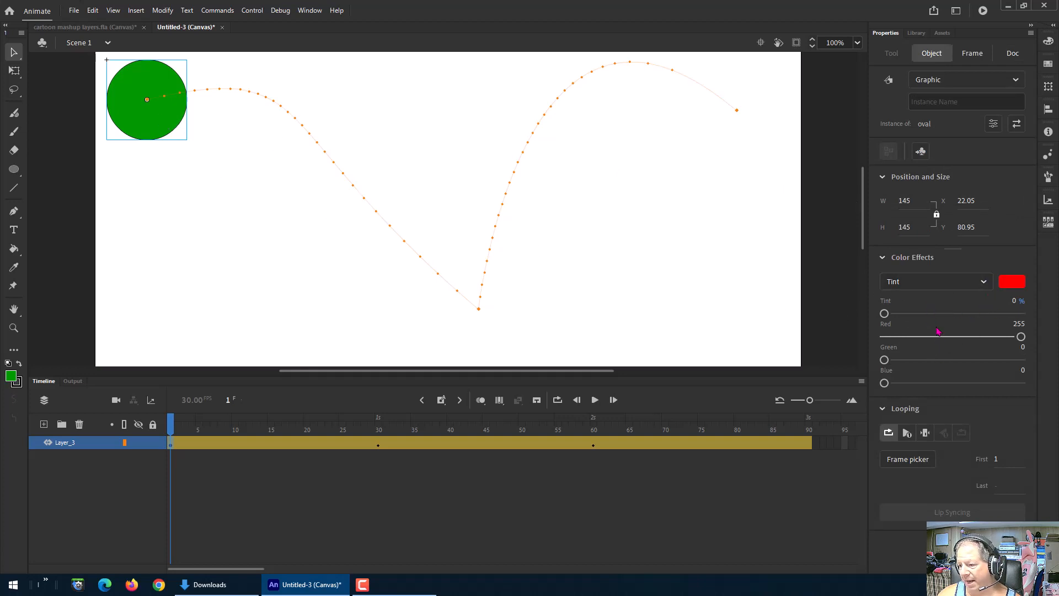
{"action": "mouse_move", "coordinate": [884, 313]}
{"action": "left_mouse_down"}
{"action": "mouse_move", "coordinate": [976, 313]}
{"action": "mouse_move", "coordinate": [884, 314]}
{"action": "mouse_move", "coordinate": [873, 324]}
{"action": "left_mouse_up"}
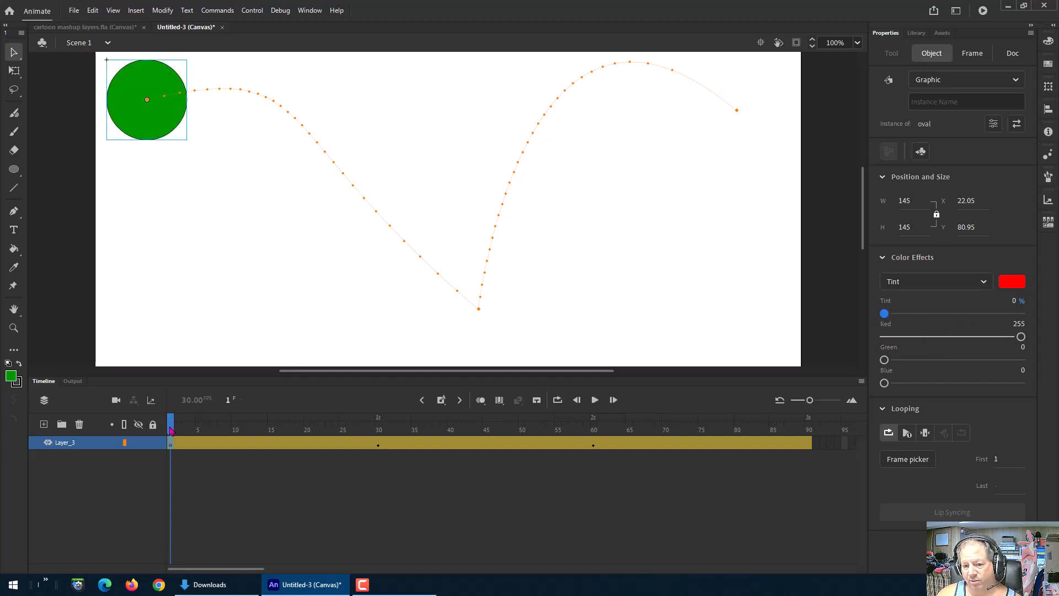
Set the circle's tint to 0% at frame 30, and scrub the timeline to frame 60
{"action": "left_click_drag", "start_coordinate": [171, 430], "coordinate": [378, 436]}
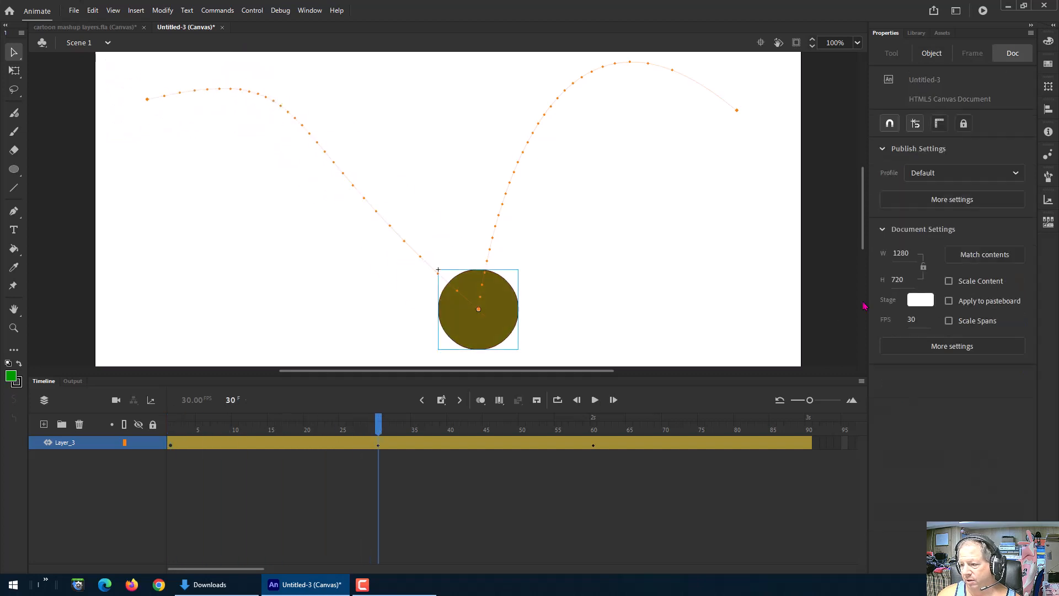
{"action": "left_click", "coordinate": [503, 337]}
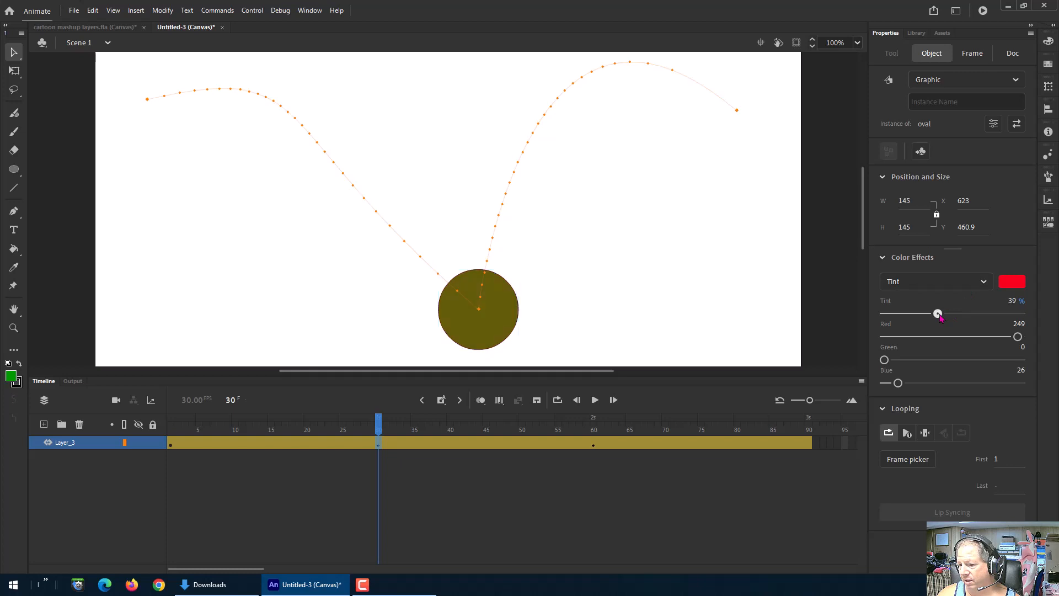
{"action": "left_click_drag", "start_coordinate": [945, 315], "coordinate": [882, 314]}
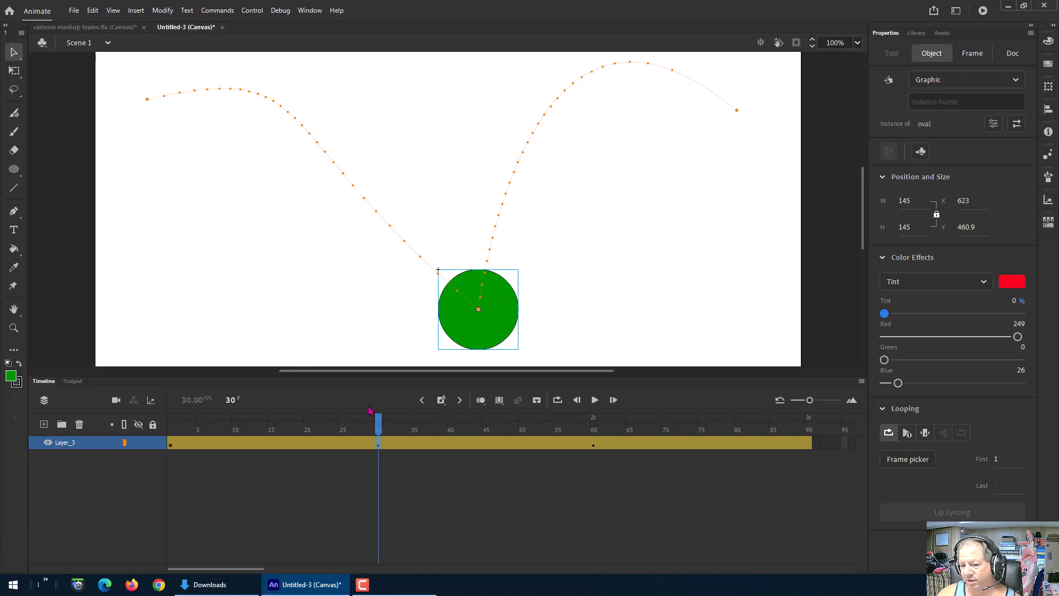
{"action": "left_click_drag", "start_coordinate": [379, 430], "coordinate": [595, 439]}
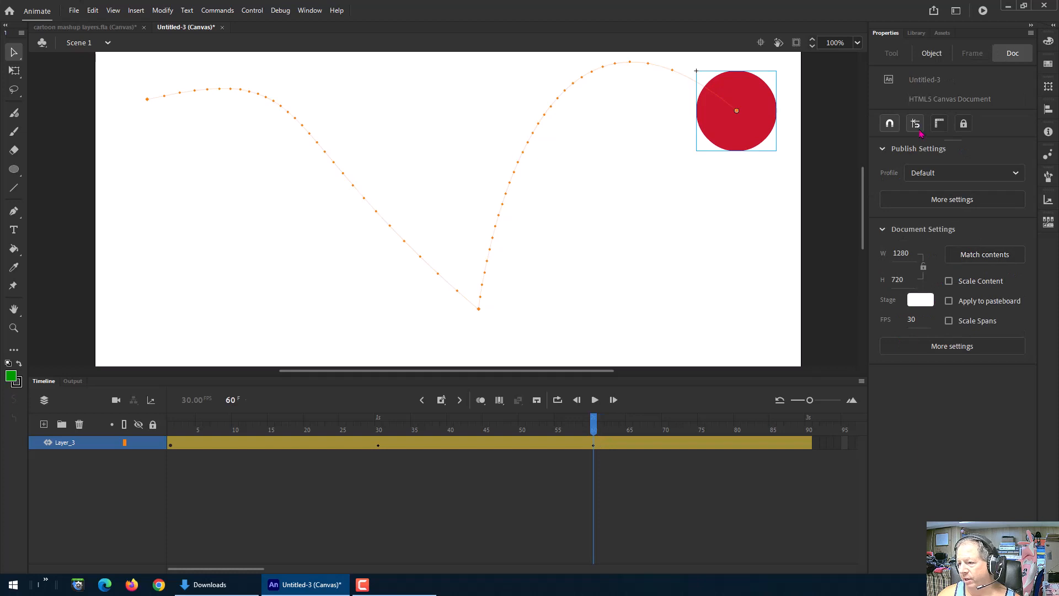
Switch the circle's colour effect at frame 60 from Tint to Alpha, set it to 0%, and scrub the timeline to preview the fade
{"action": "left_click", "coordinate": [756, 109]}
{"action": "left_click", "coordinate": [933, 282]}
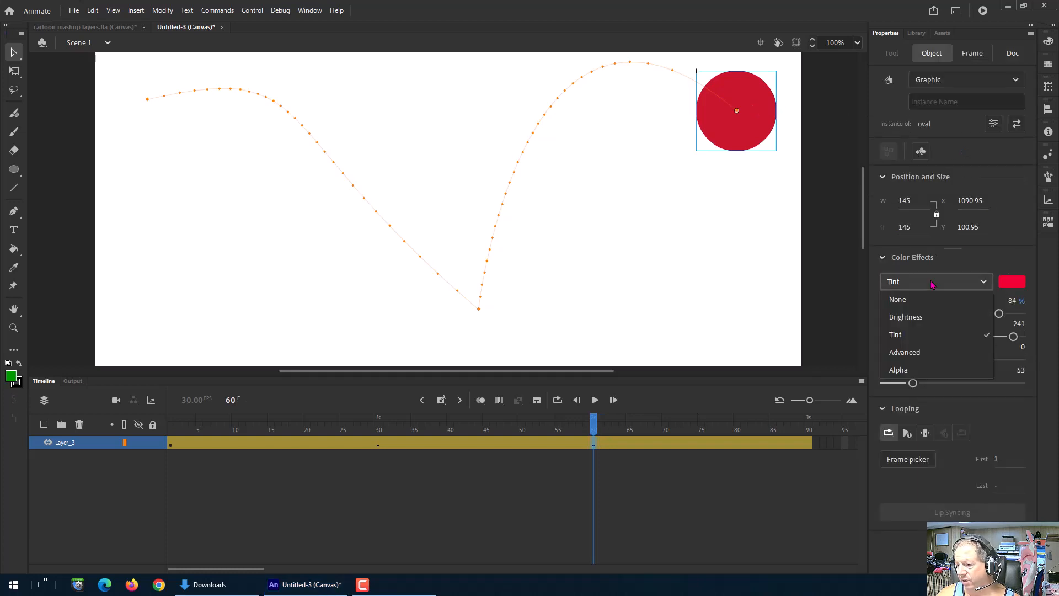
{"action": "left_click", "coordinate": [899, 370]}
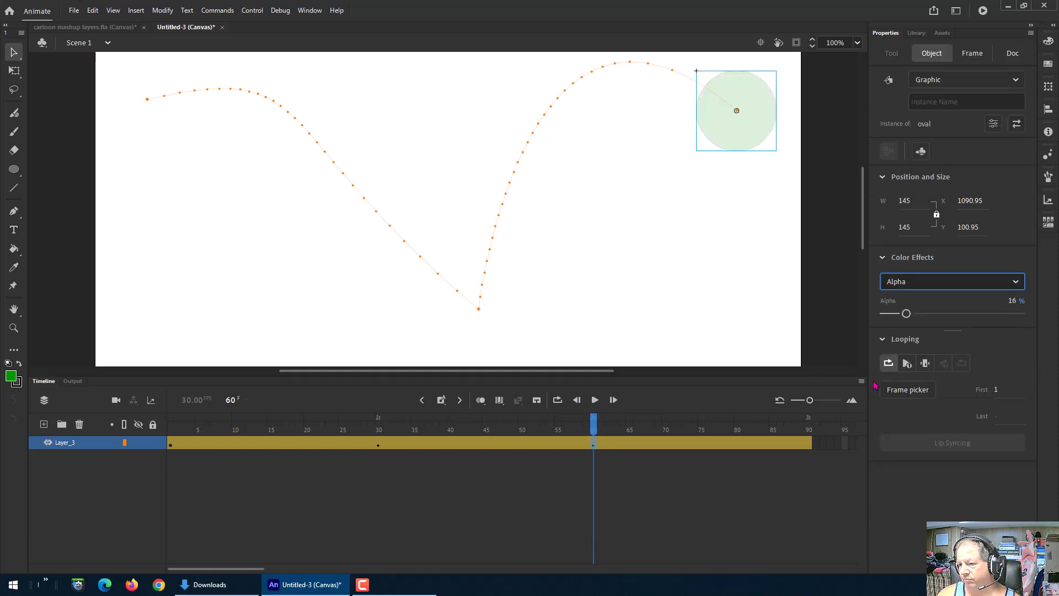
{"action": "left_click_drag", "start_coordinate": [905, 314], "coordinate": [865, 319]}
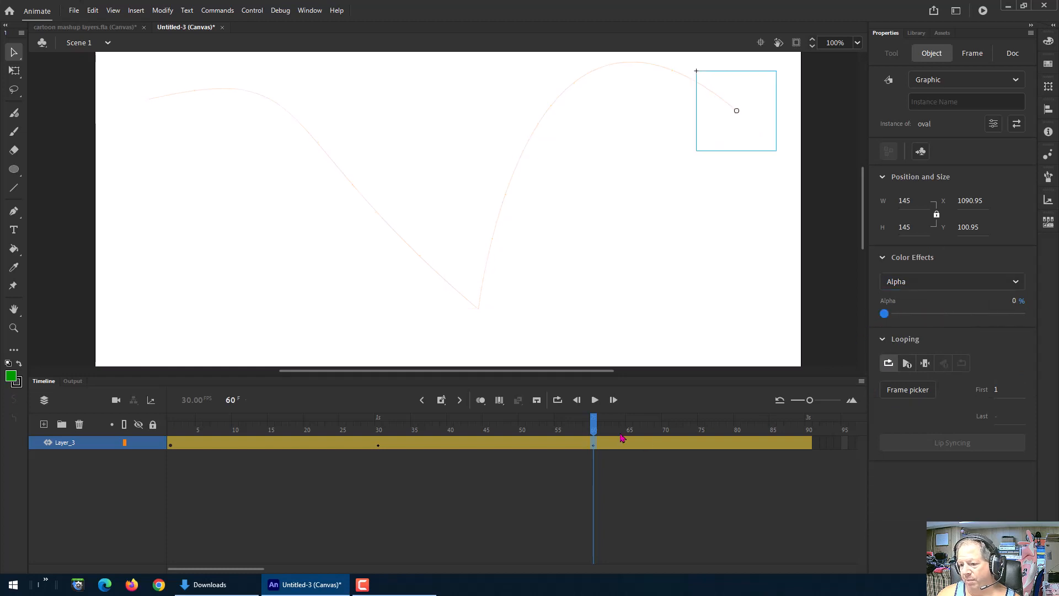
{"action": "left_click_drag", "start_coordinate": [594, 436], "coordinate": [576, 473]}
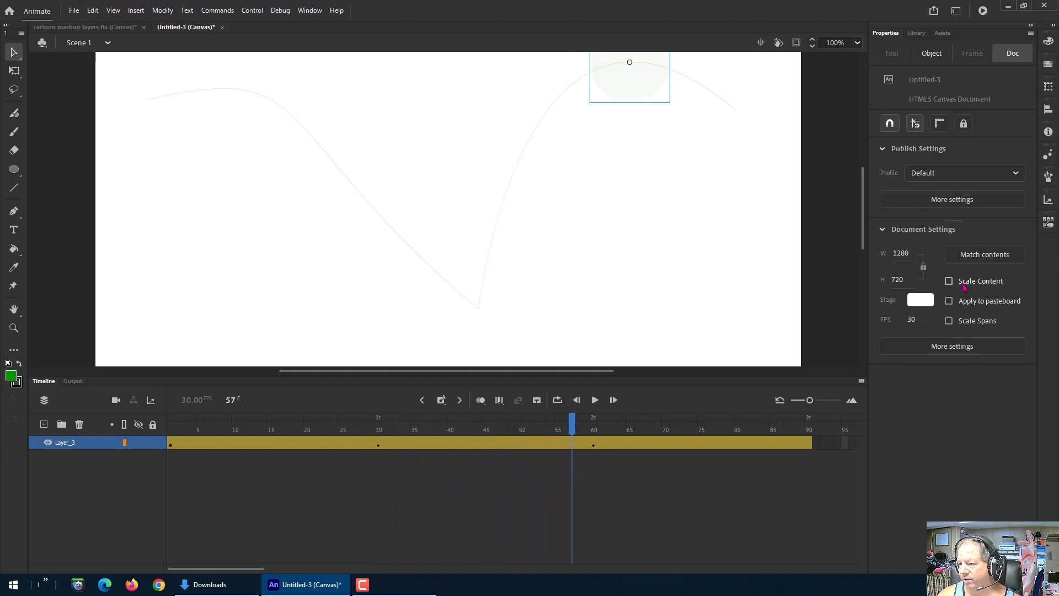
Raise the circle's alpha to 63% at frame 57 and scrub through the tween to check the fade
{"action": "left_click", "coordinate": [628, 92]}
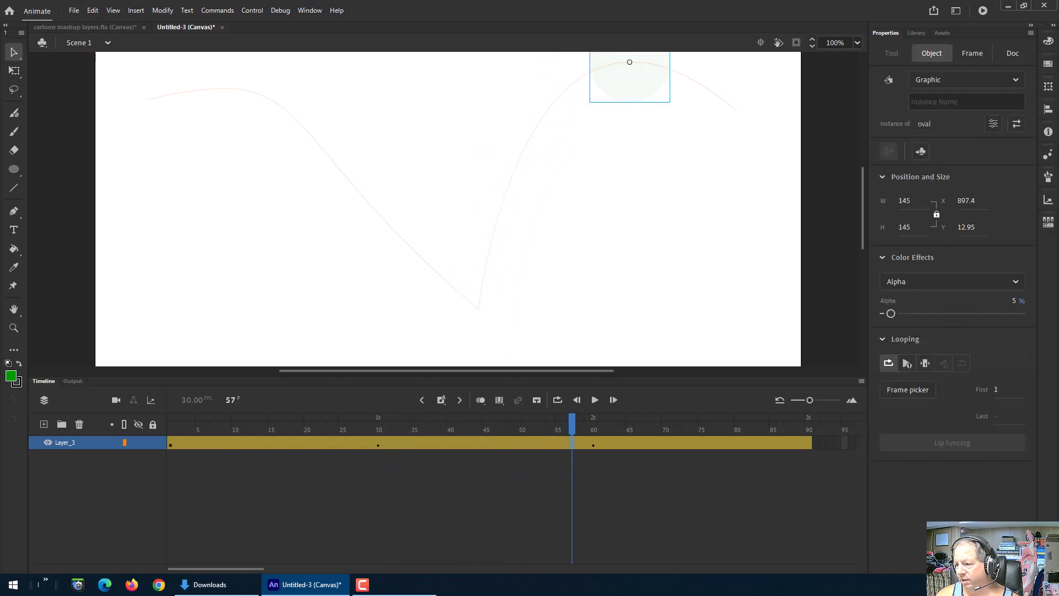
{"action": "left_click_drag", "start_coordinate": [890, 313], "coordinate": [971, 314]}
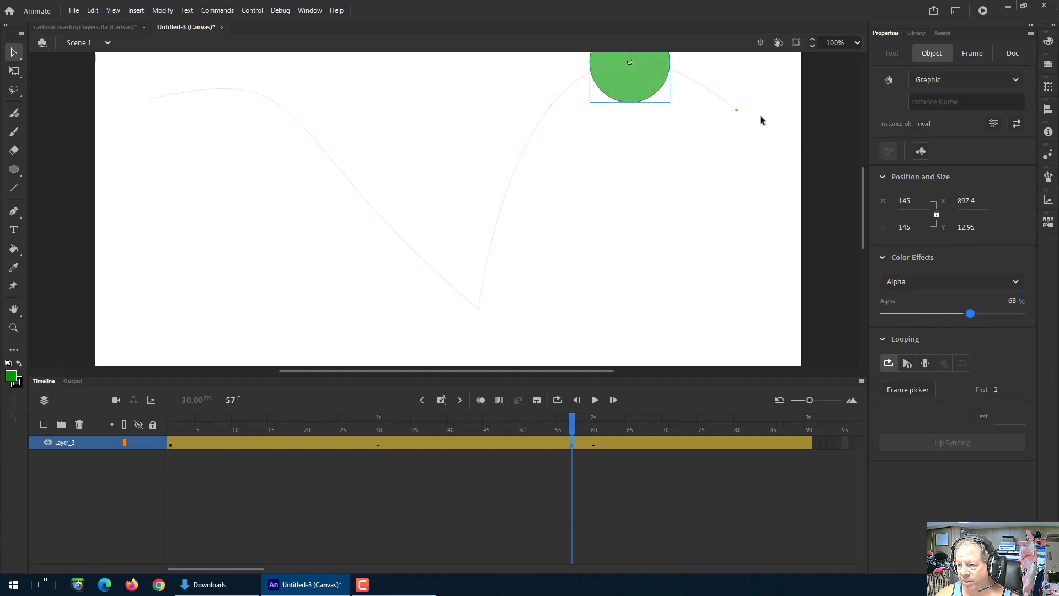
{"action": "left_click_drag", "start_coordinate": [573, 422], "coordinate": [595, 423]}
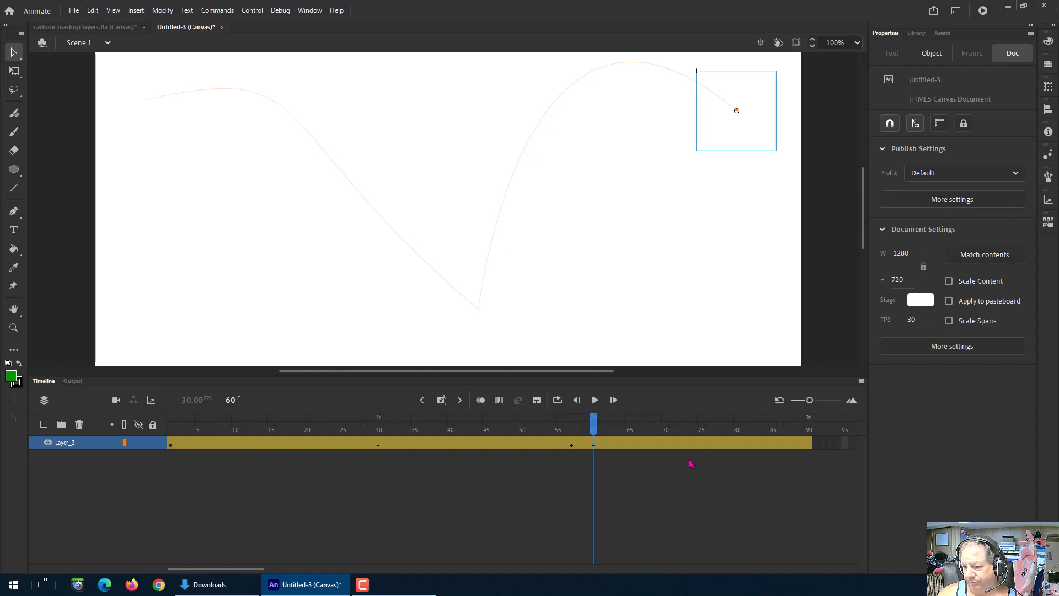
{"action": "left_click_drag", "start_coordinate": [597, 429], "coordinate": [450, 433]}
{"action": "left_click", "coordinate": [481, 187]}
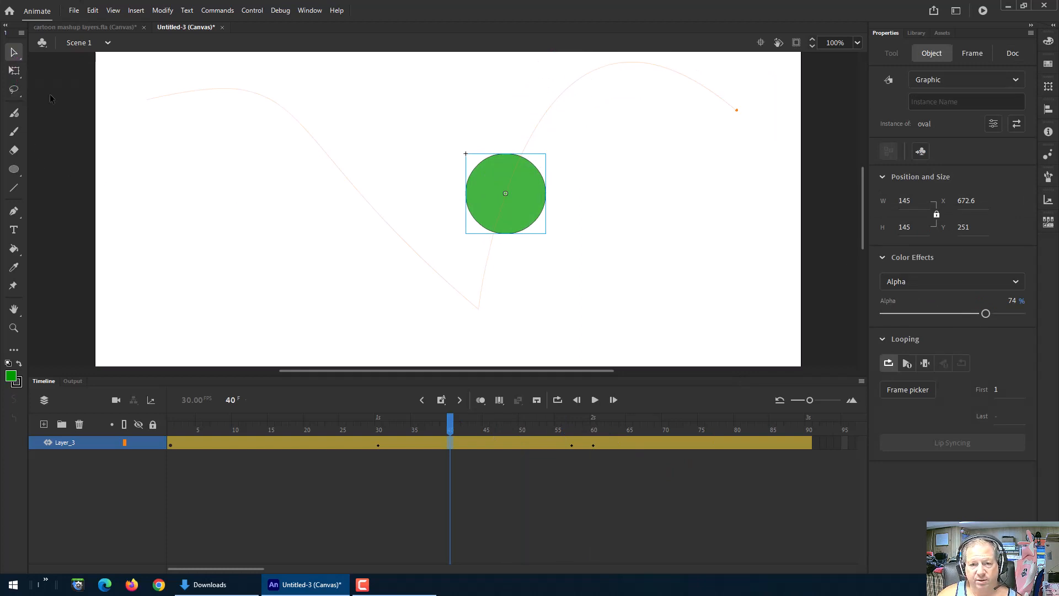
Clear the Color keyframe at frame 57 of the motion tween
{"action": "left_click_drag", "start_coordinate": [450, 433], "coordinate": [575, 437]}
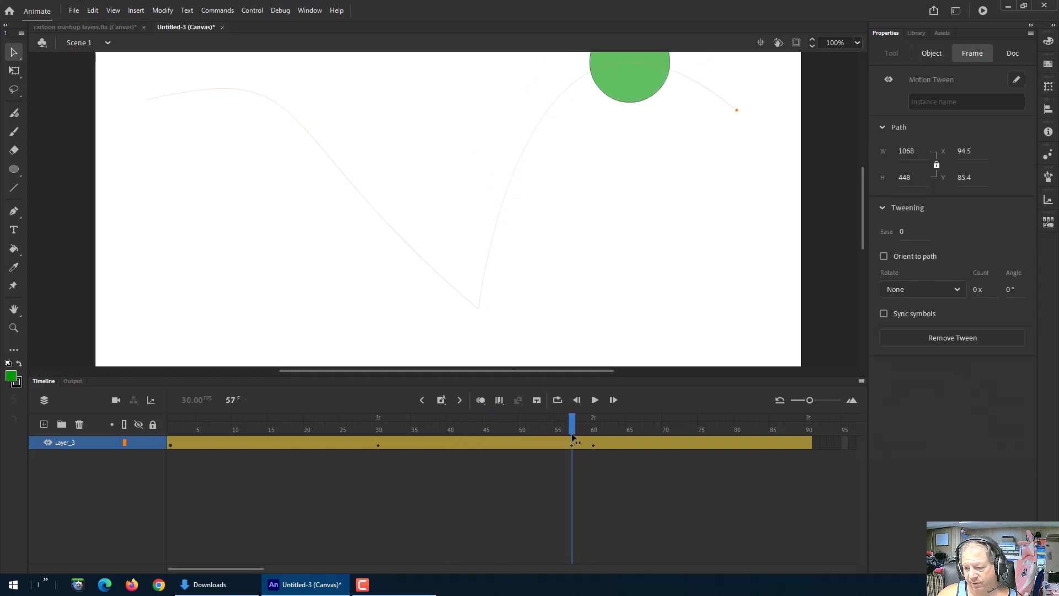
{"action": "right_click", "coordinate": [572, 446]}
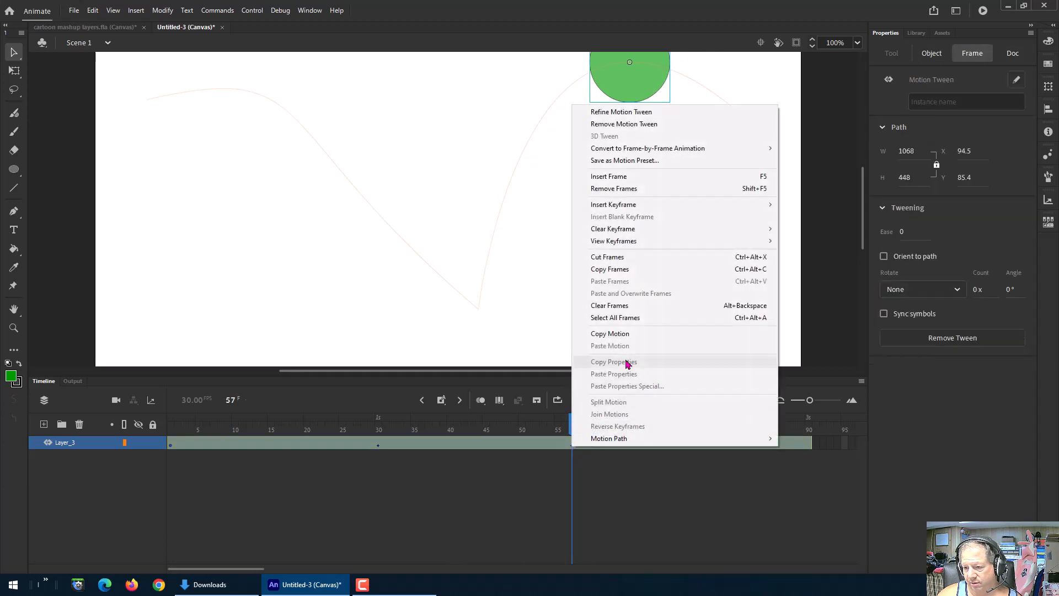
{"action": "mouse_move", "coordinate": [621, 234]}
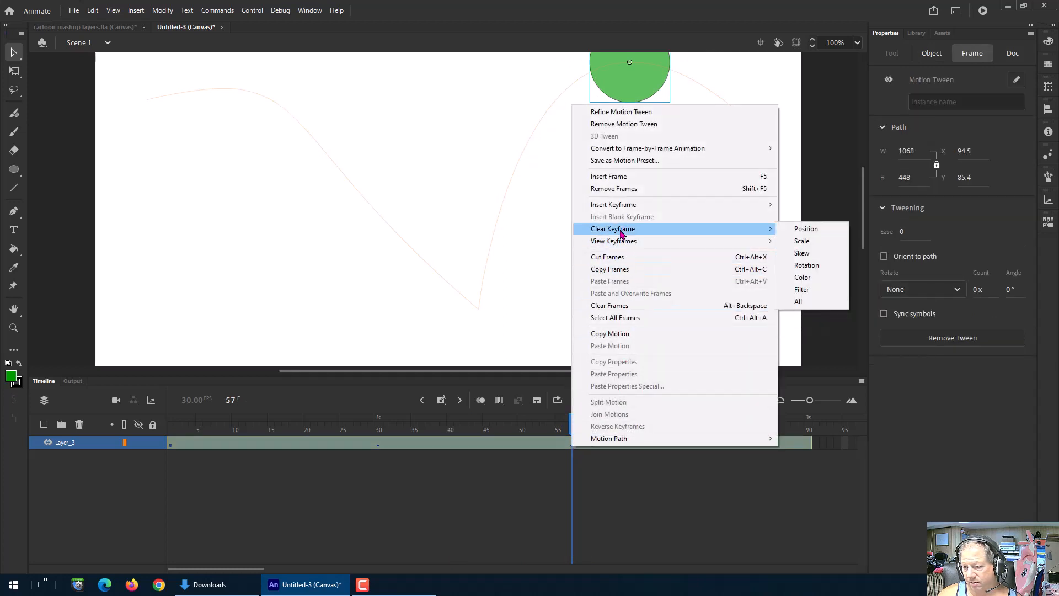
{"action": "left_click", "coordinate": [813, 281]}
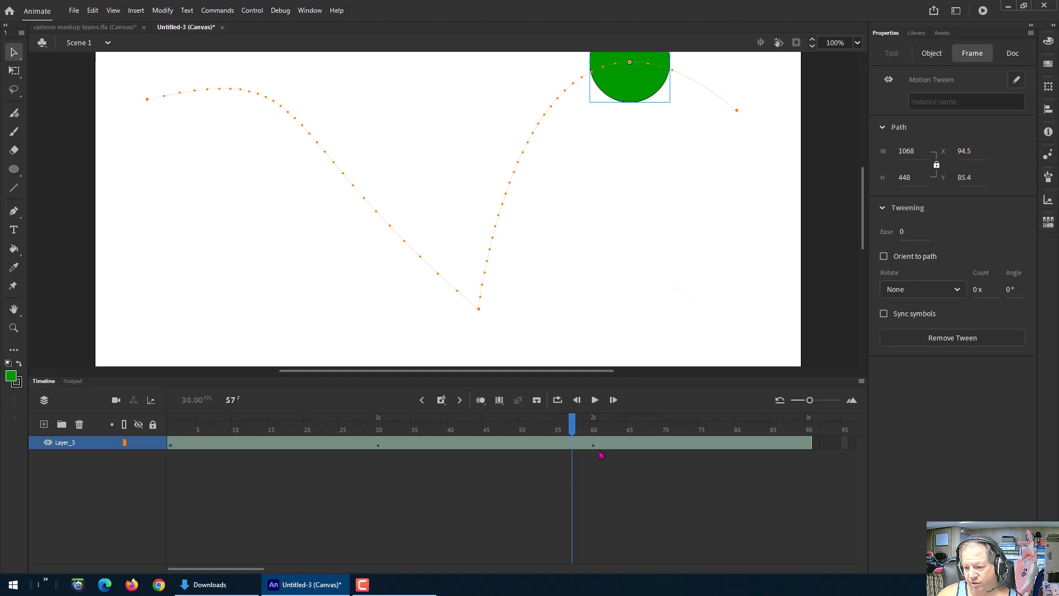
At frame 60, squash the circle to about 25.5% width with Free Transform and rotate it to lie nearly flat
{"action": "left_click_drag", "start_coordinate": [572, 425], "coordinate": [594, 438]}
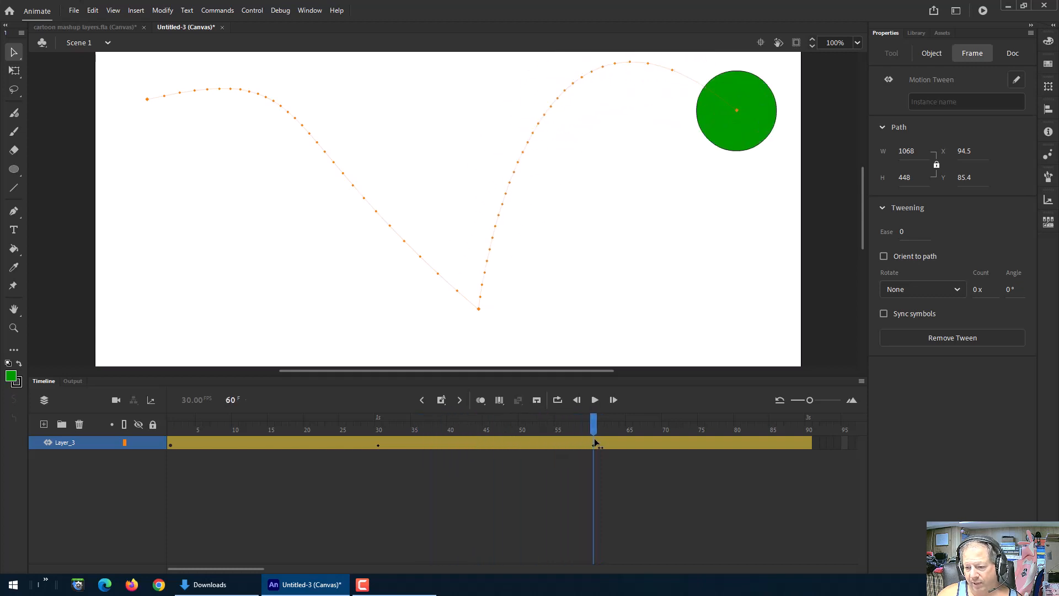
{"action": "left_click", "coordinate": [731, 142]}
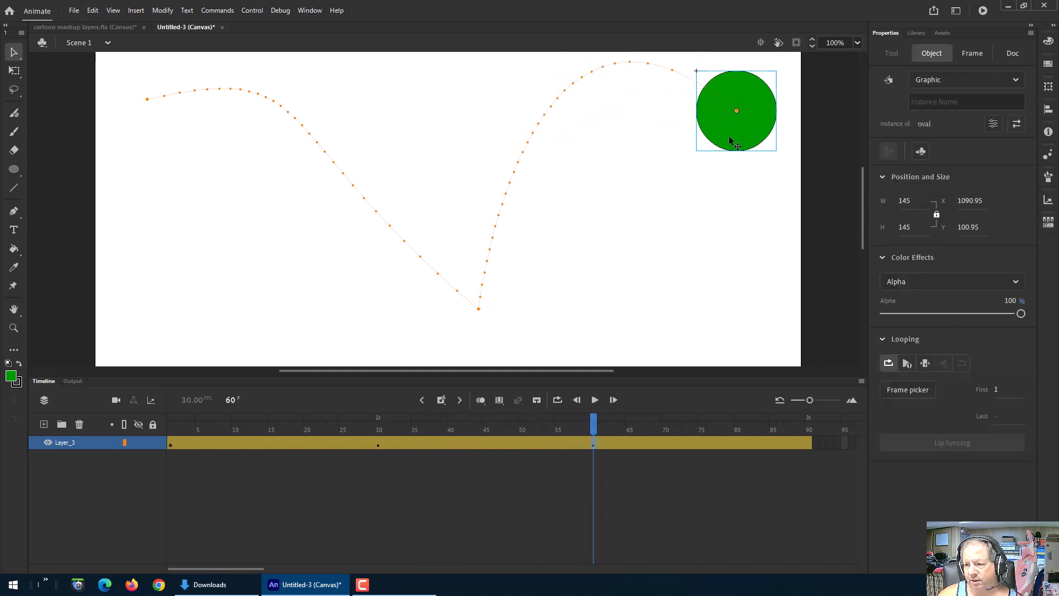
{"action": "key", "text": "q"}
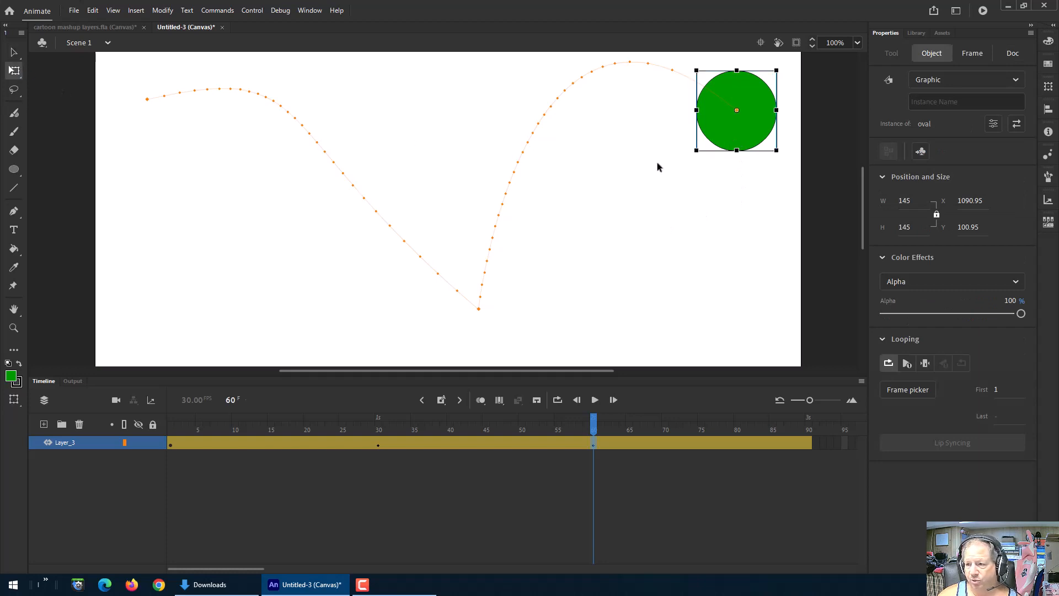
{"action": "left_click_drag", "start_coordinate": [777, 150], "coordinate": [747, 150]}
{"action": "left_click_drag", "start_coordinate": [751, 69], "coordinate": [795, 135]}
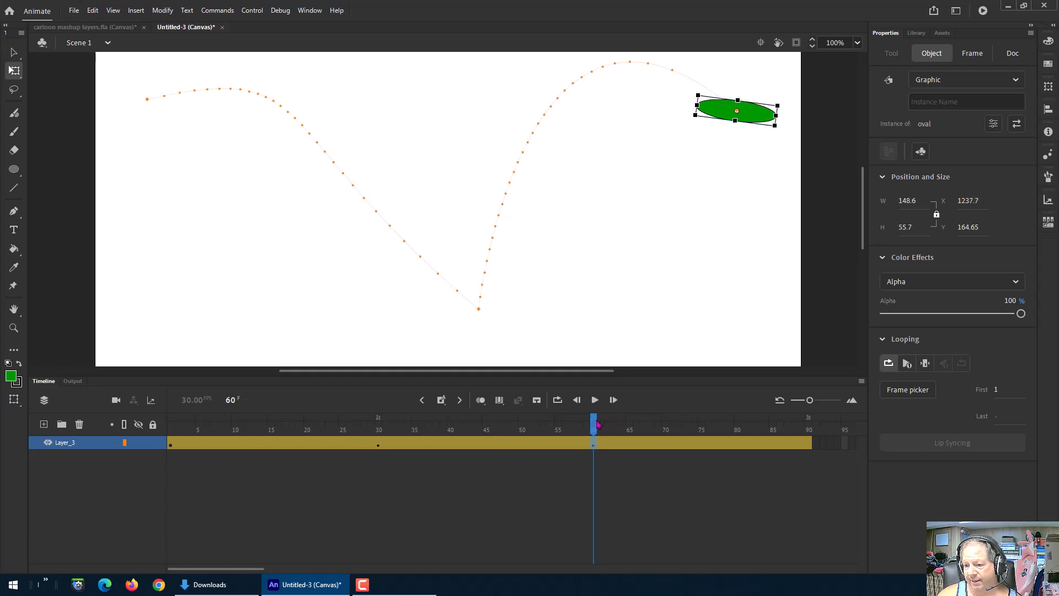
{"action": "left_click_drag", "start_coordinate": [597, 423], "coordinate": [620, 519]}
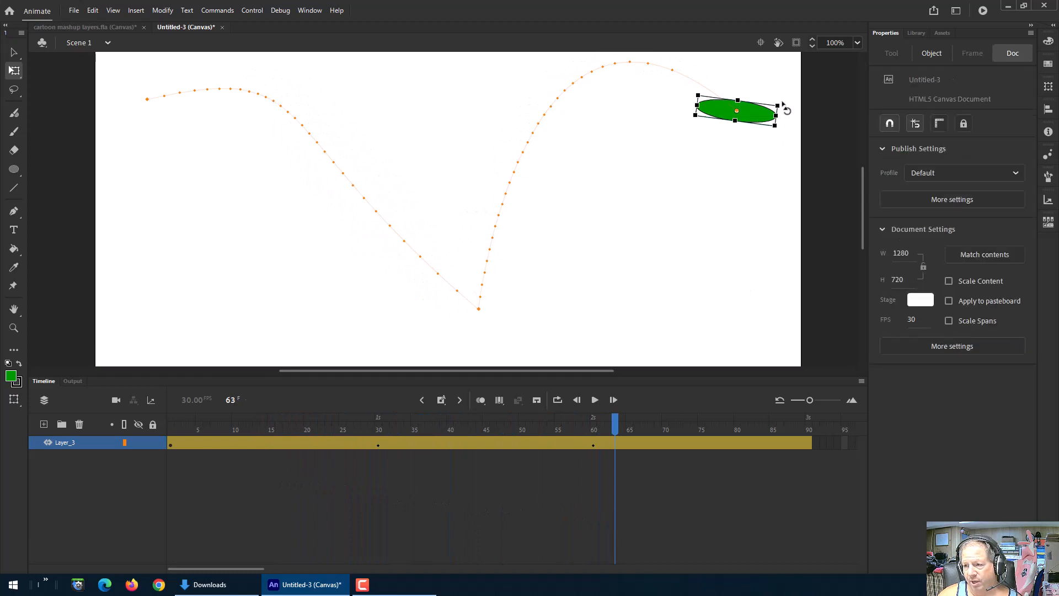
{"action": "mouse_move", "coordinate": [783, 104]}
{"action": "left_mouse_down"}
{"action": "mouse_move", "coordinate": [761, 157]}
{"action": "mouse_move", "coordinate": [772, 146]}
{"action": "mouse_move", "coordinate": [767, 156]}
{"action": "mouse_move", "coordinate": [731, 80]}
{"action": "mouse_move", "coordinate": [777, 92]}
{"action": "left_mouse_up"}
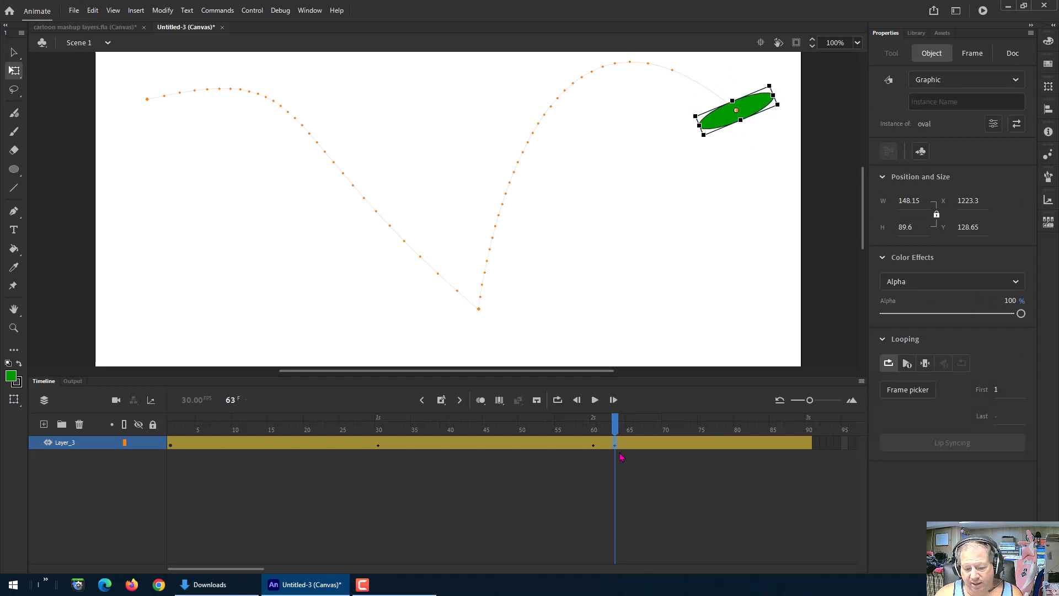
{"action": "key", "text": "ctrl+z"}
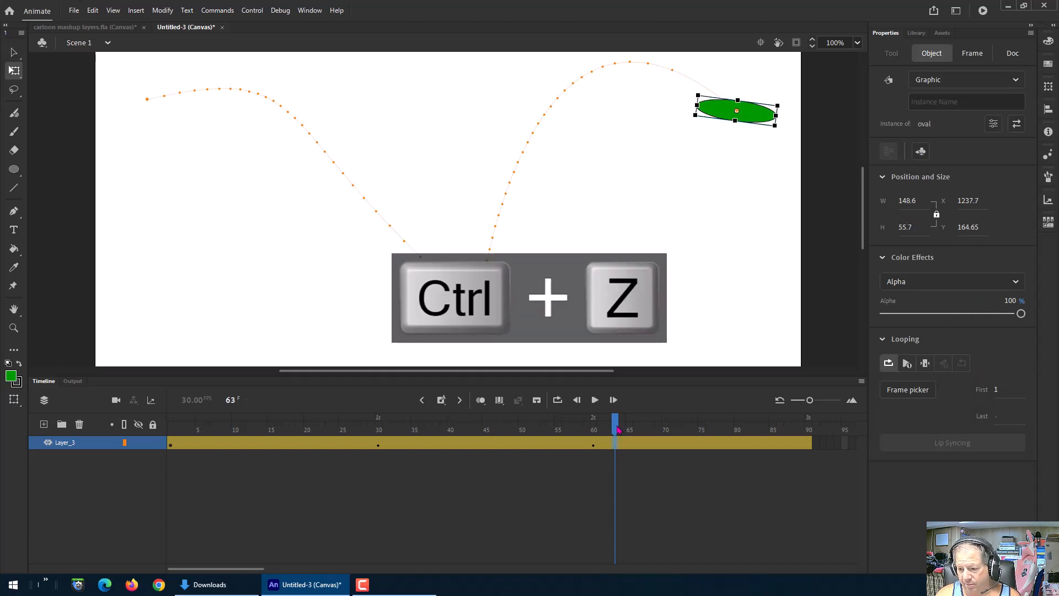
Rotate the squashed oval to about -37.5° at frame 60 and scrub the timeline to preview the rotation
{"action": "left_click_drag", "start_coordinate": [618, 429], "coordinate": [595, 428]}
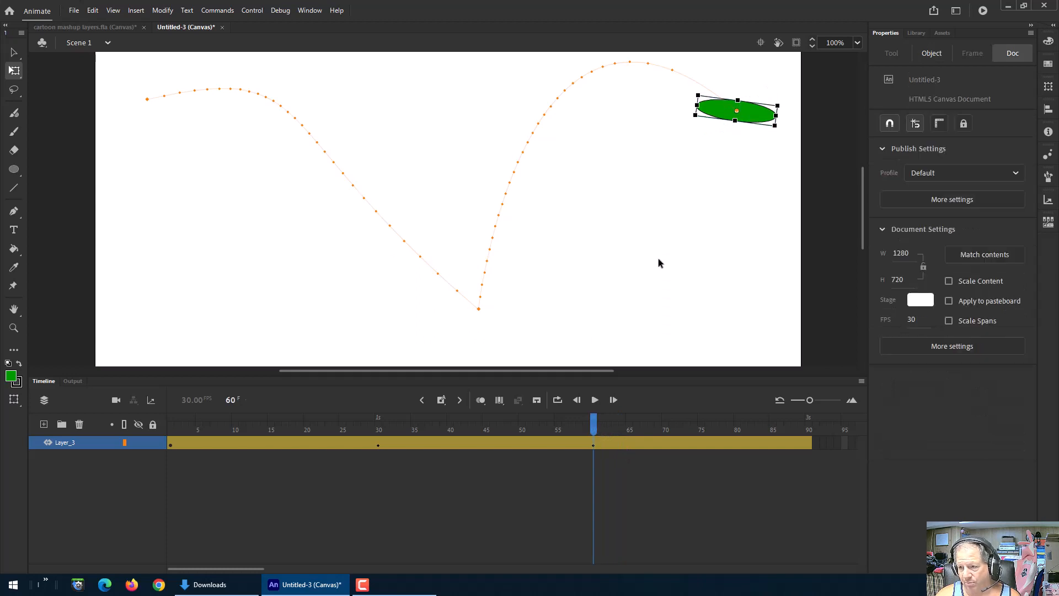
{"action": "left_click_drag", "start_coordinate": [780, 106], "coordinate": [722, 132]}
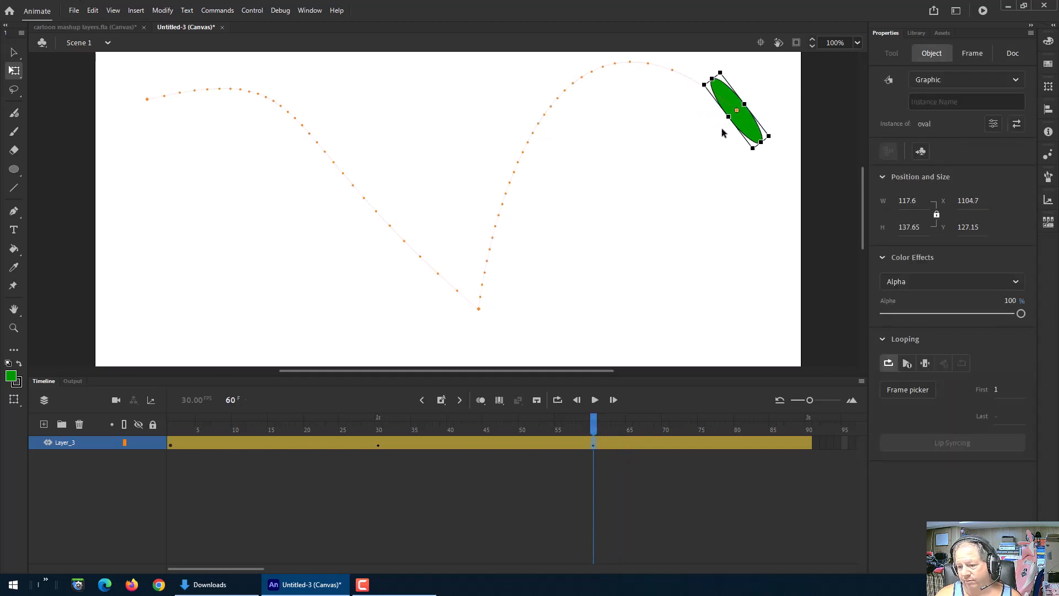
{"action": "left_click_drag", "start_coordinate": [591, 432], "coordinate": [593, 473]}
{"action": "left_click", "coordinate": [734, 338]}
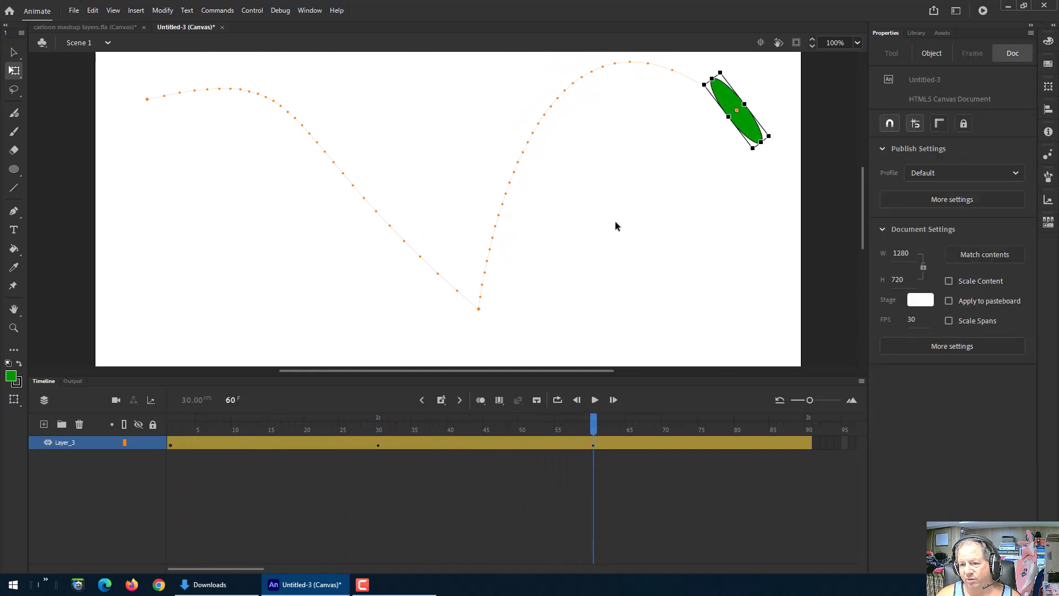
Set the squashed oval's rotation to 720° at frame 60 in the Transform settings
{"action": "left_click", "coordinate": [756, 126]}
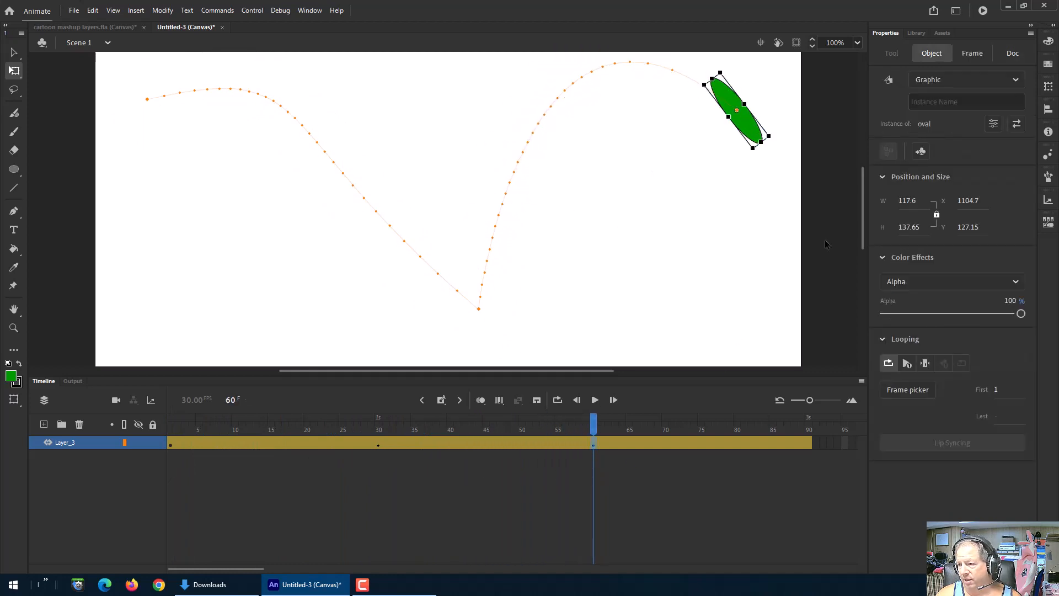
{"action": "left_click", "coordinate": [963, 285]}
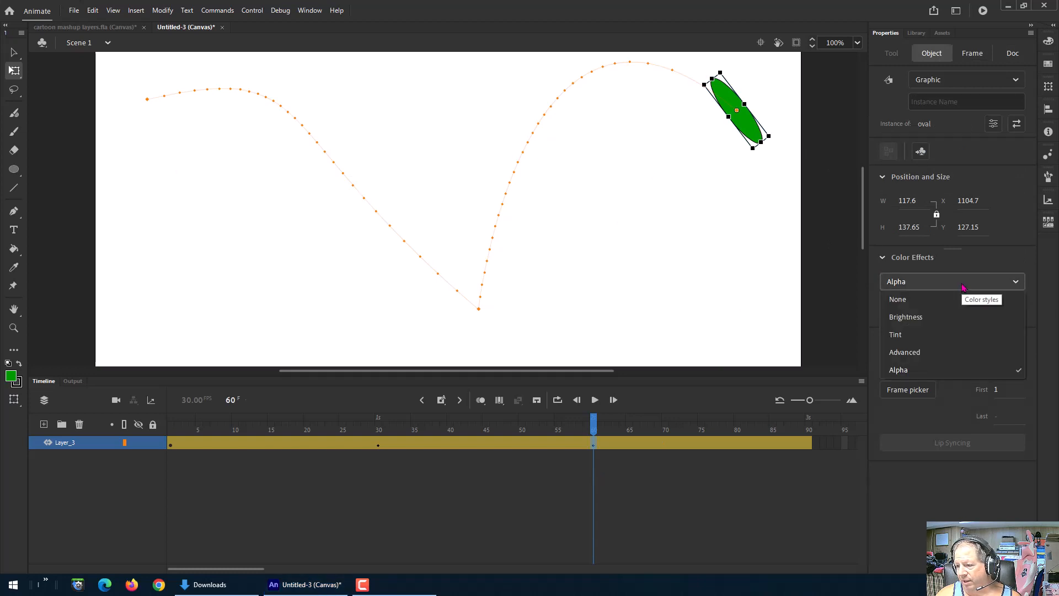
{"action": "left_click", "coordinate": [962, 285]}
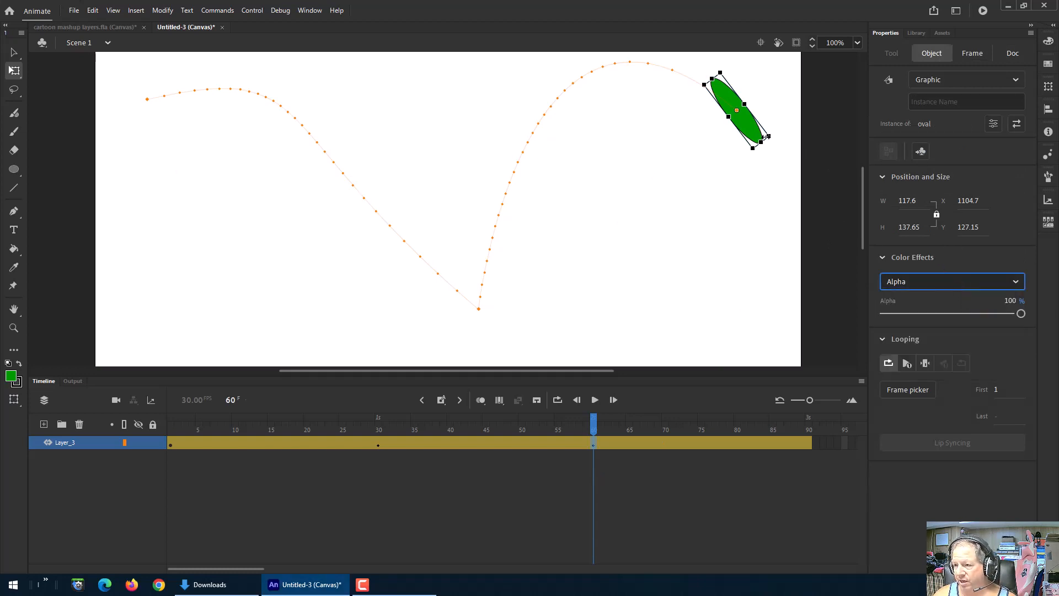
{"action": "mouse_move", "coordinate": [779, 141]}
{"action": "left_mouse_down"}
{"action": "mouse_move", "coordinate": [778, 110]}
{"action": "mouse_move", "coordinate": [769, 137]}
{"action": "left_mouse_up"}
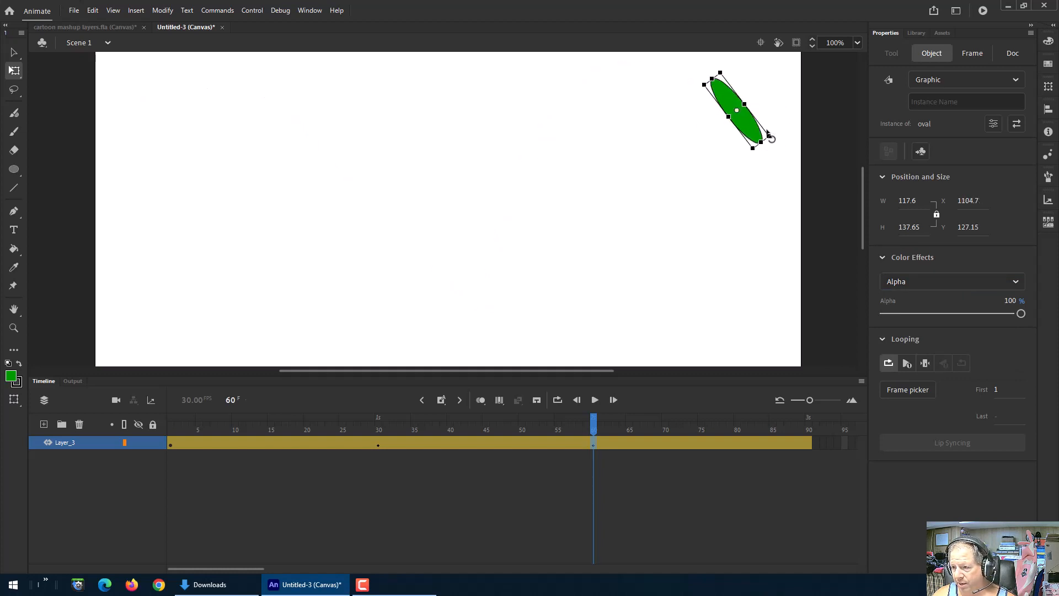
{"action": "left_click", "coordinate": [1051, 90]}
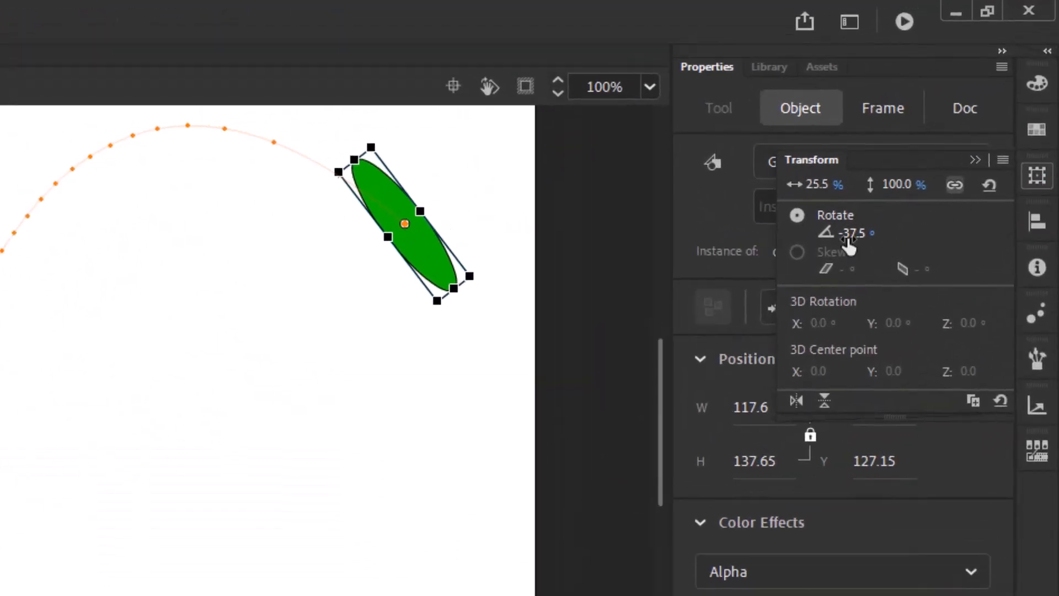
{"action": "left_click", "coordinate": [851, 234]}
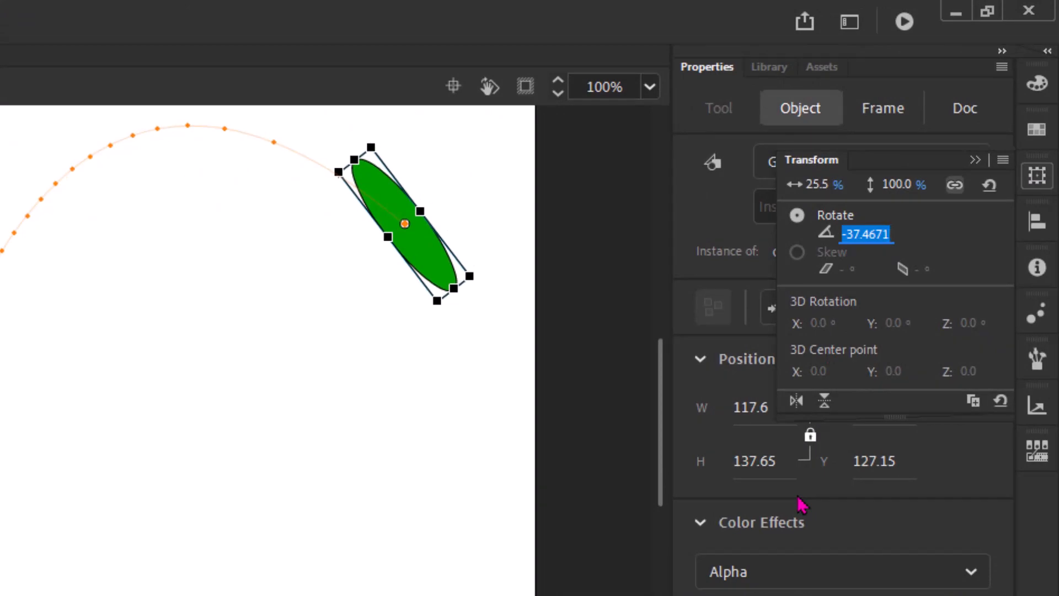
{"action": "type", "text": "720"}
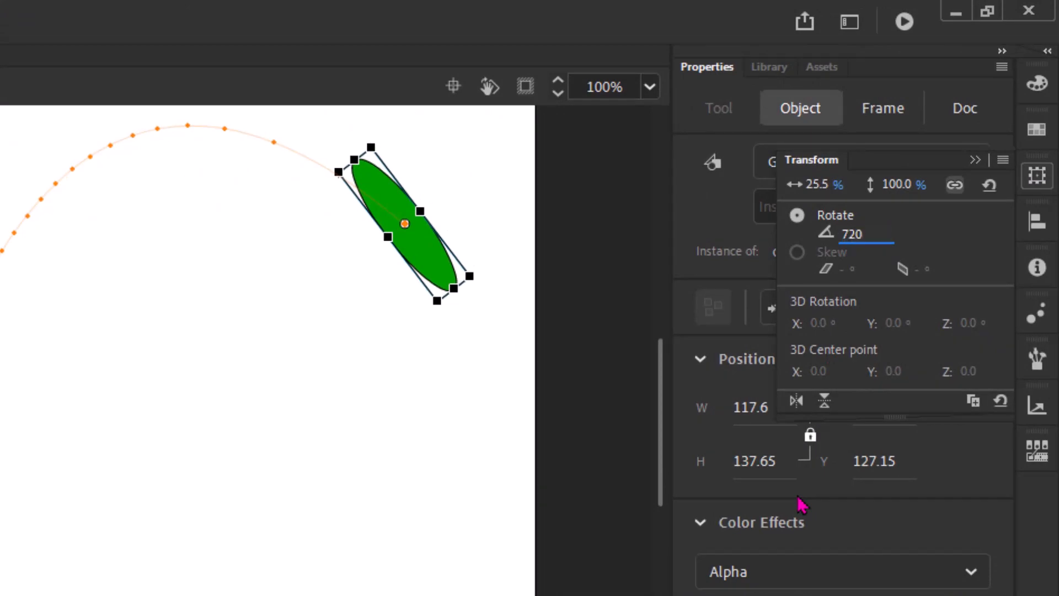
{"action": "key", "text": "Return"}
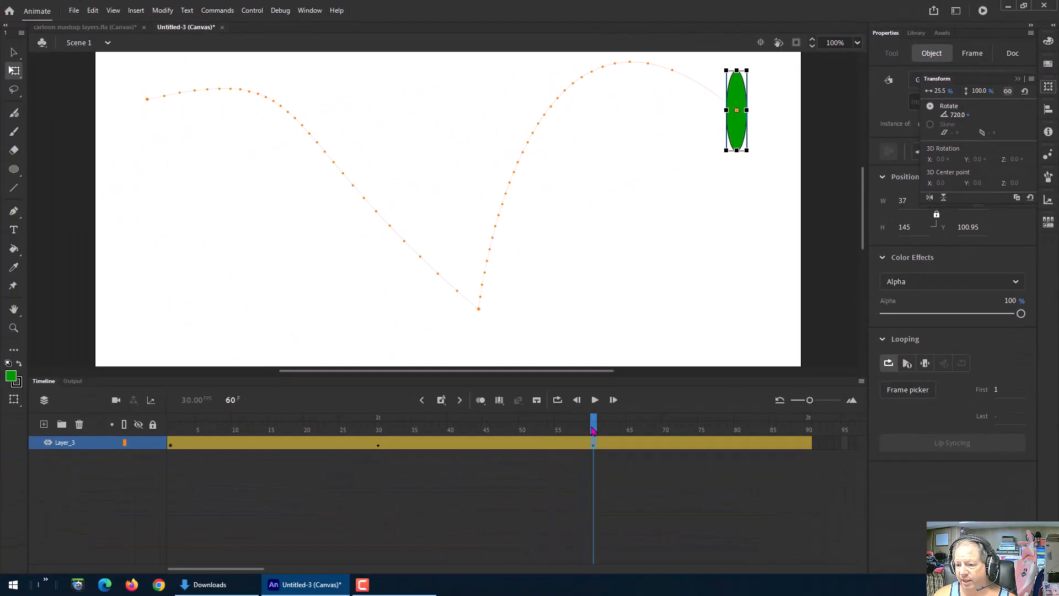
Scrub the timeline to examine the oval's spin along the path, ending at frame 60
{"action": "left_click", "coordinate": [593, 430]}
{"action": "left_click_drag", "start_coordinate": [593, 430], "coordinate": [604, 501]}
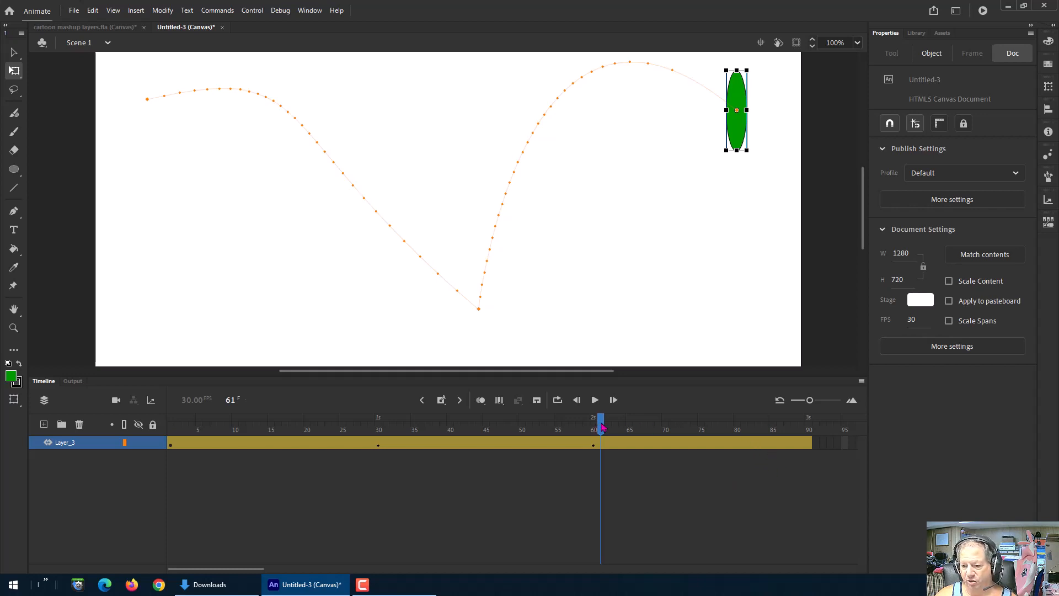
{"action": "mouse_move", "coordinate": [598, 427]}
{"action": "left_mouse_down"}
{"action": "mouse_move", "coordinate": [470, 427]}
{"action": "mouse_move", "coordinate": [593, 423]}
{"action": "left_mouse_up"}
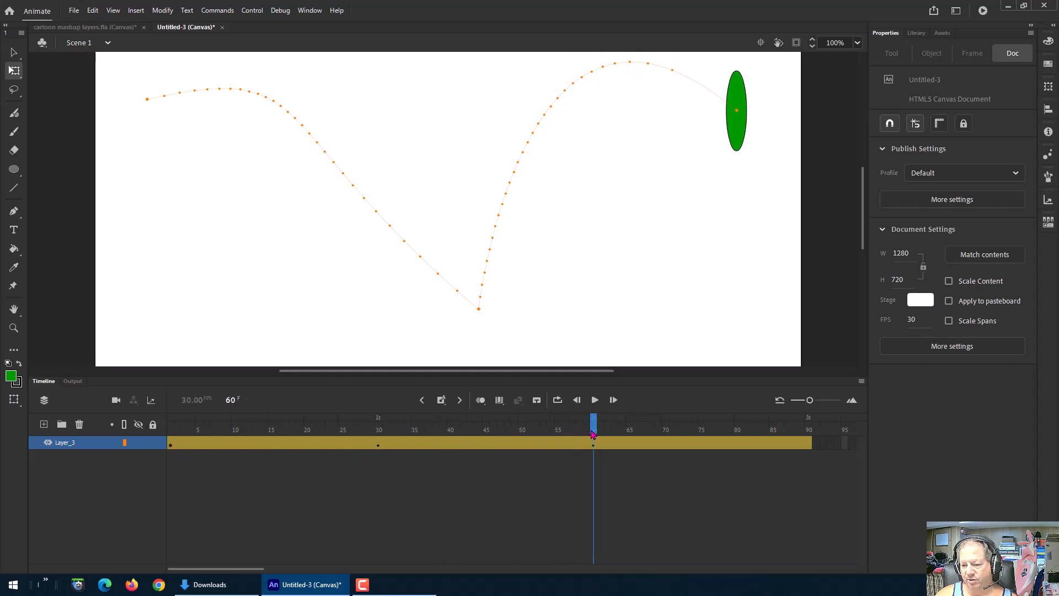
Insert a keyframe at frame 91, directly after the end of the tween span, and go to that frame
{"action": "left_click_drag", "start_coordinate": [595, 434], "coordinate": [815, 427]}
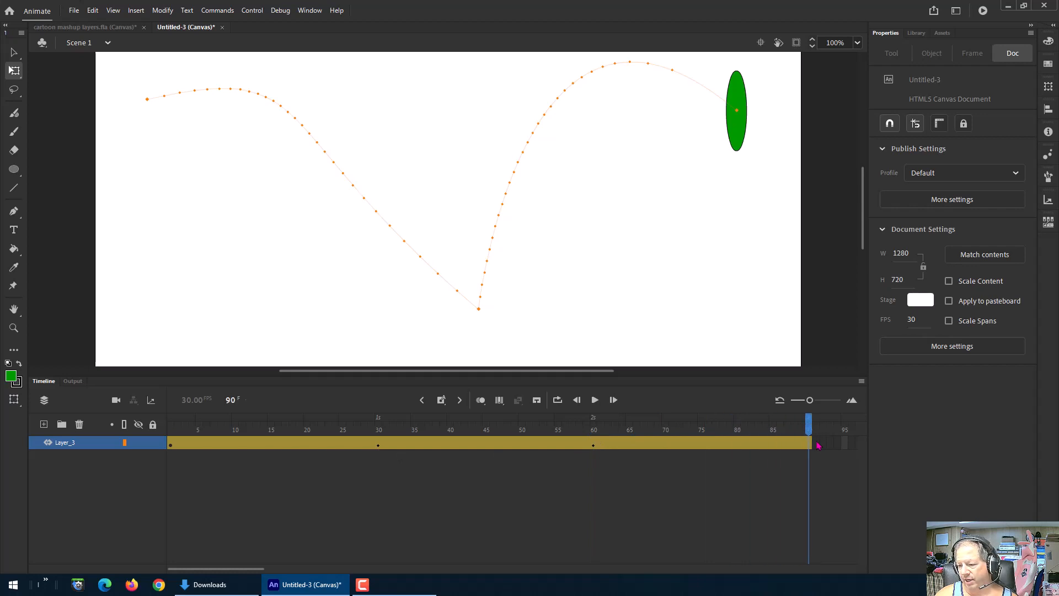
{"action": "left_click", "coordinate": [817, 443]}
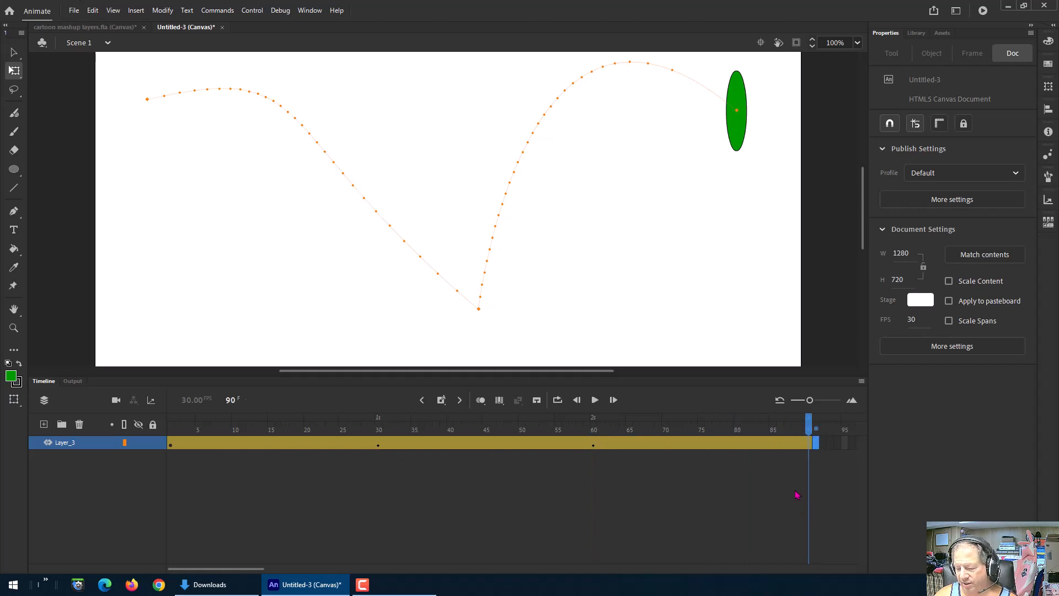
{"action": "key", "text": "F6"}
{"action": "left_click", "coordinate": [817, 428]}
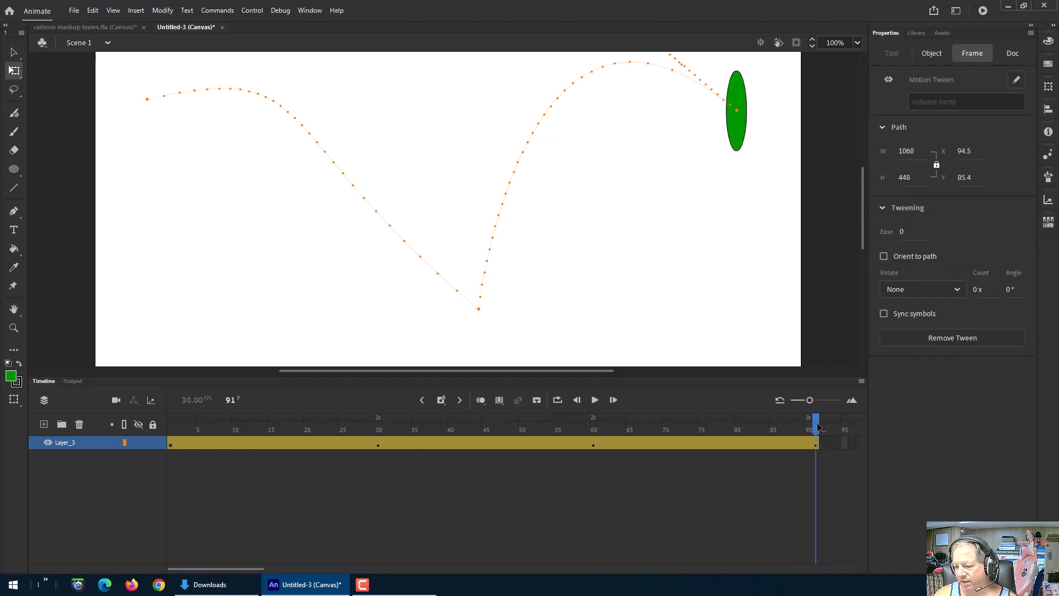
Insert a blank keyframe at frame 92 and return the playhead to frame 91
{"action": "left_click", "coordinate": [823, 442]}
{"action": "key", "text": "F7"}
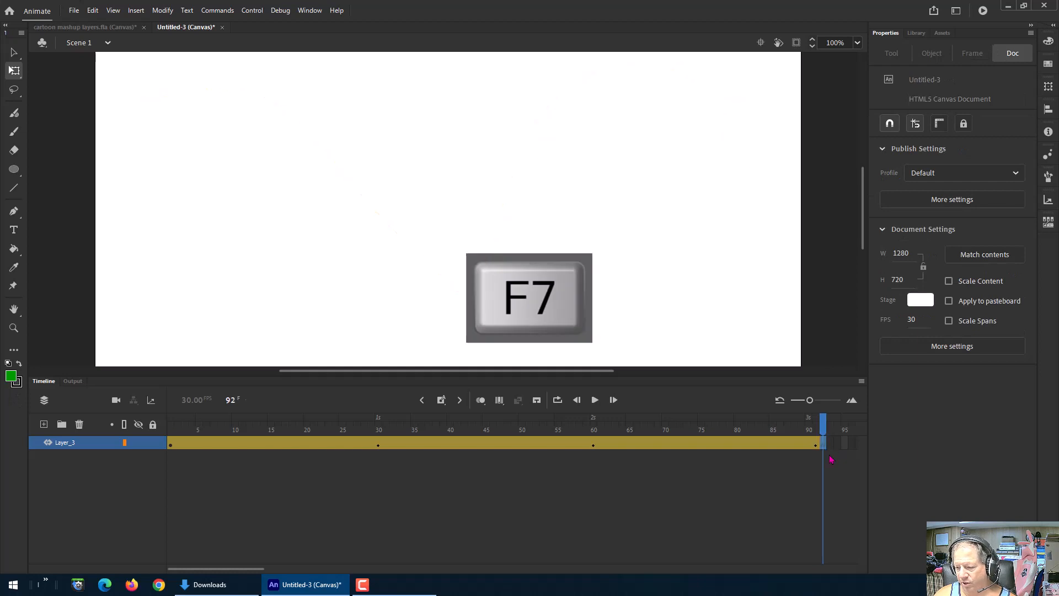
{"action": "mouse_move", "coordinate": [822, 429]}
{"action": "left_mouse_down"}
{"action": "mouse_move", "coordinate": [795, 424]}
{"action": "mouse_move", "coordinate": [820, 429]}
{"action": "left_mouse_up"}
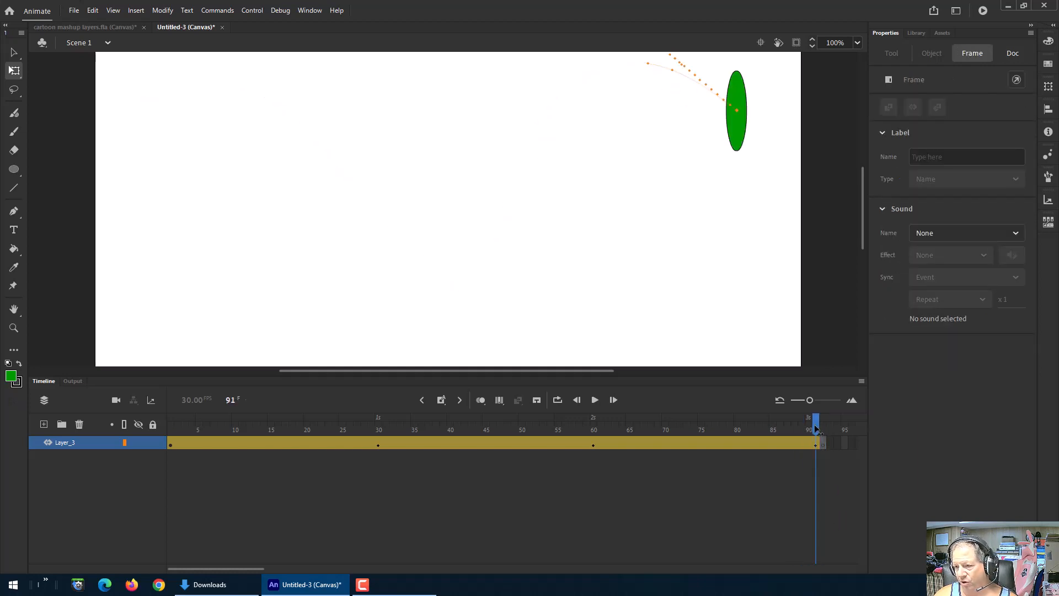
{"action": "left_click", "coordinate": [381, 484]}
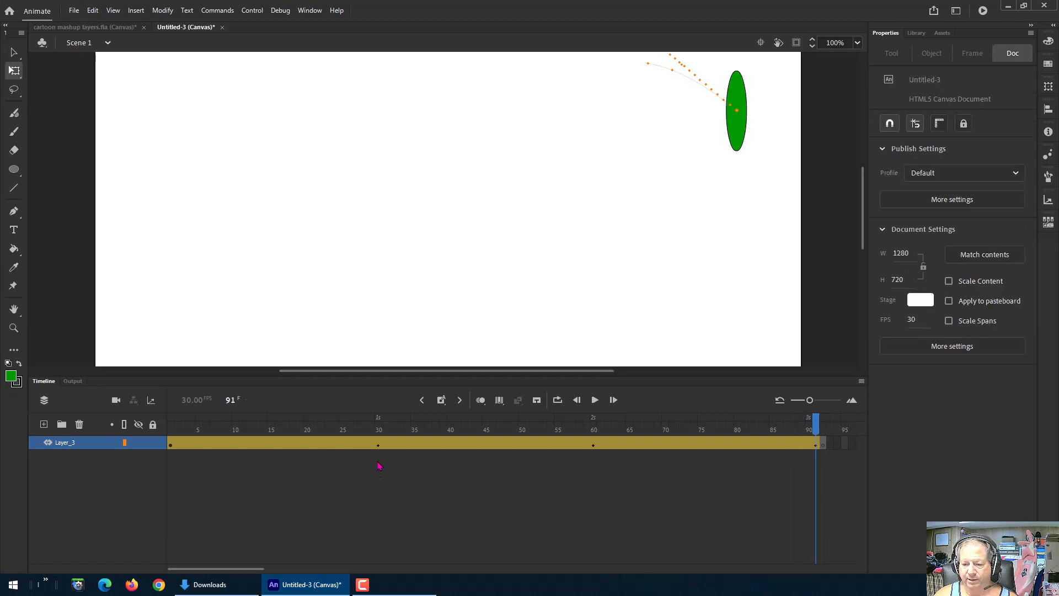